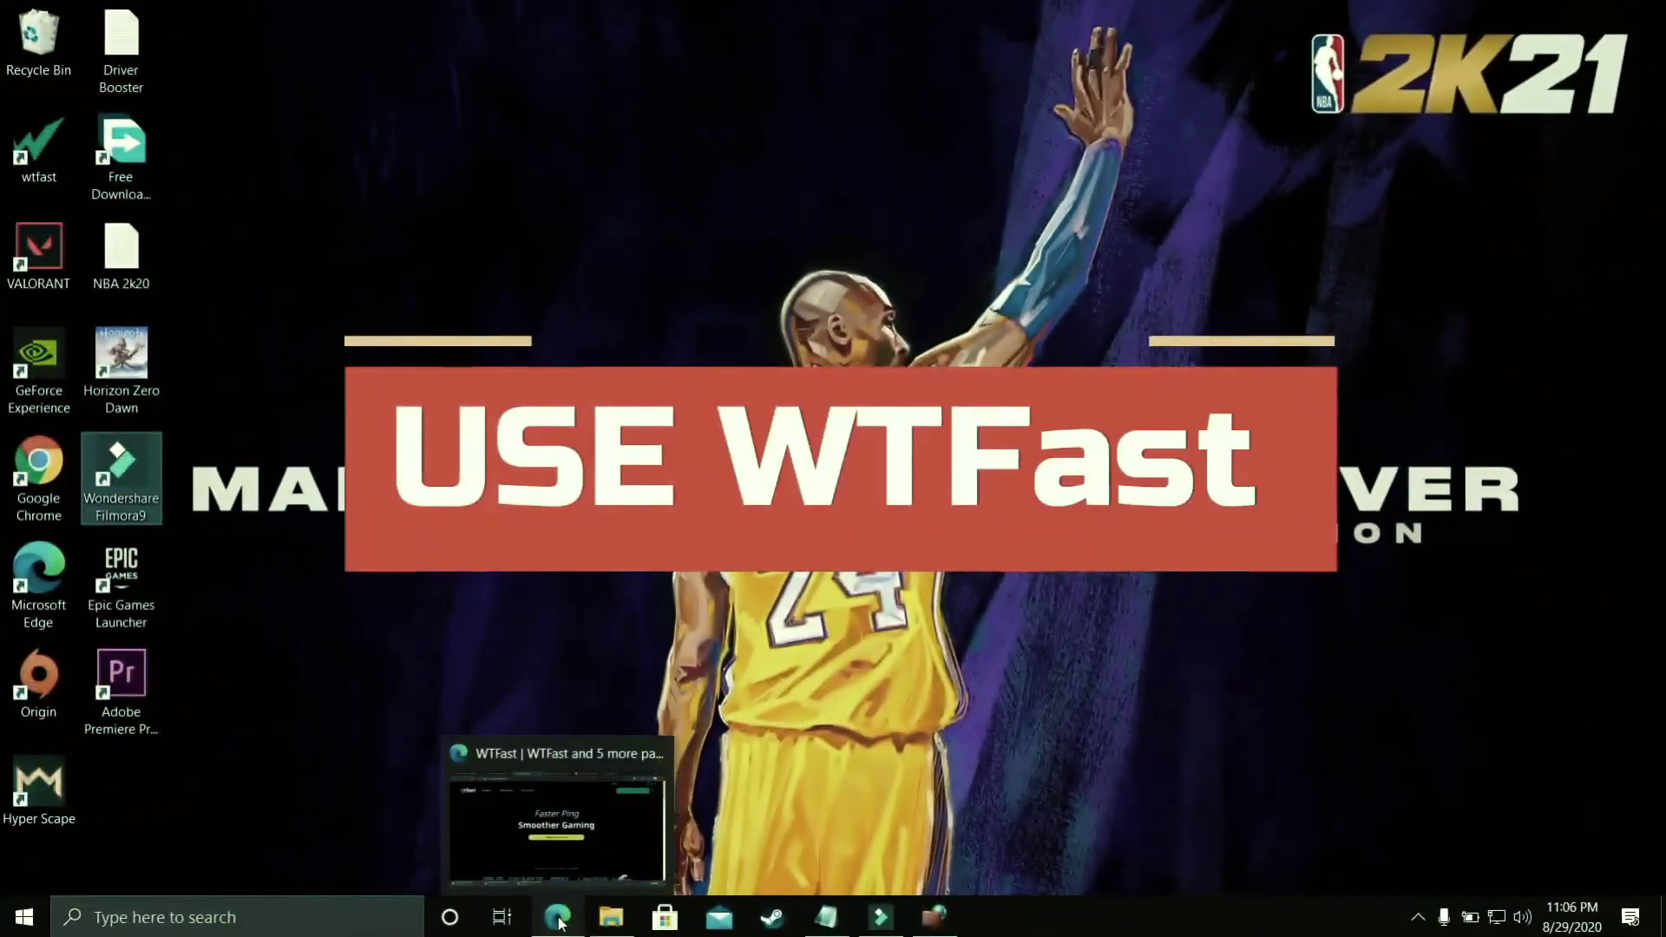
Step: Switch to the open WTFast website in Microsoft Edge and look through its homepage down to the user reviews
left_click(556, 918)
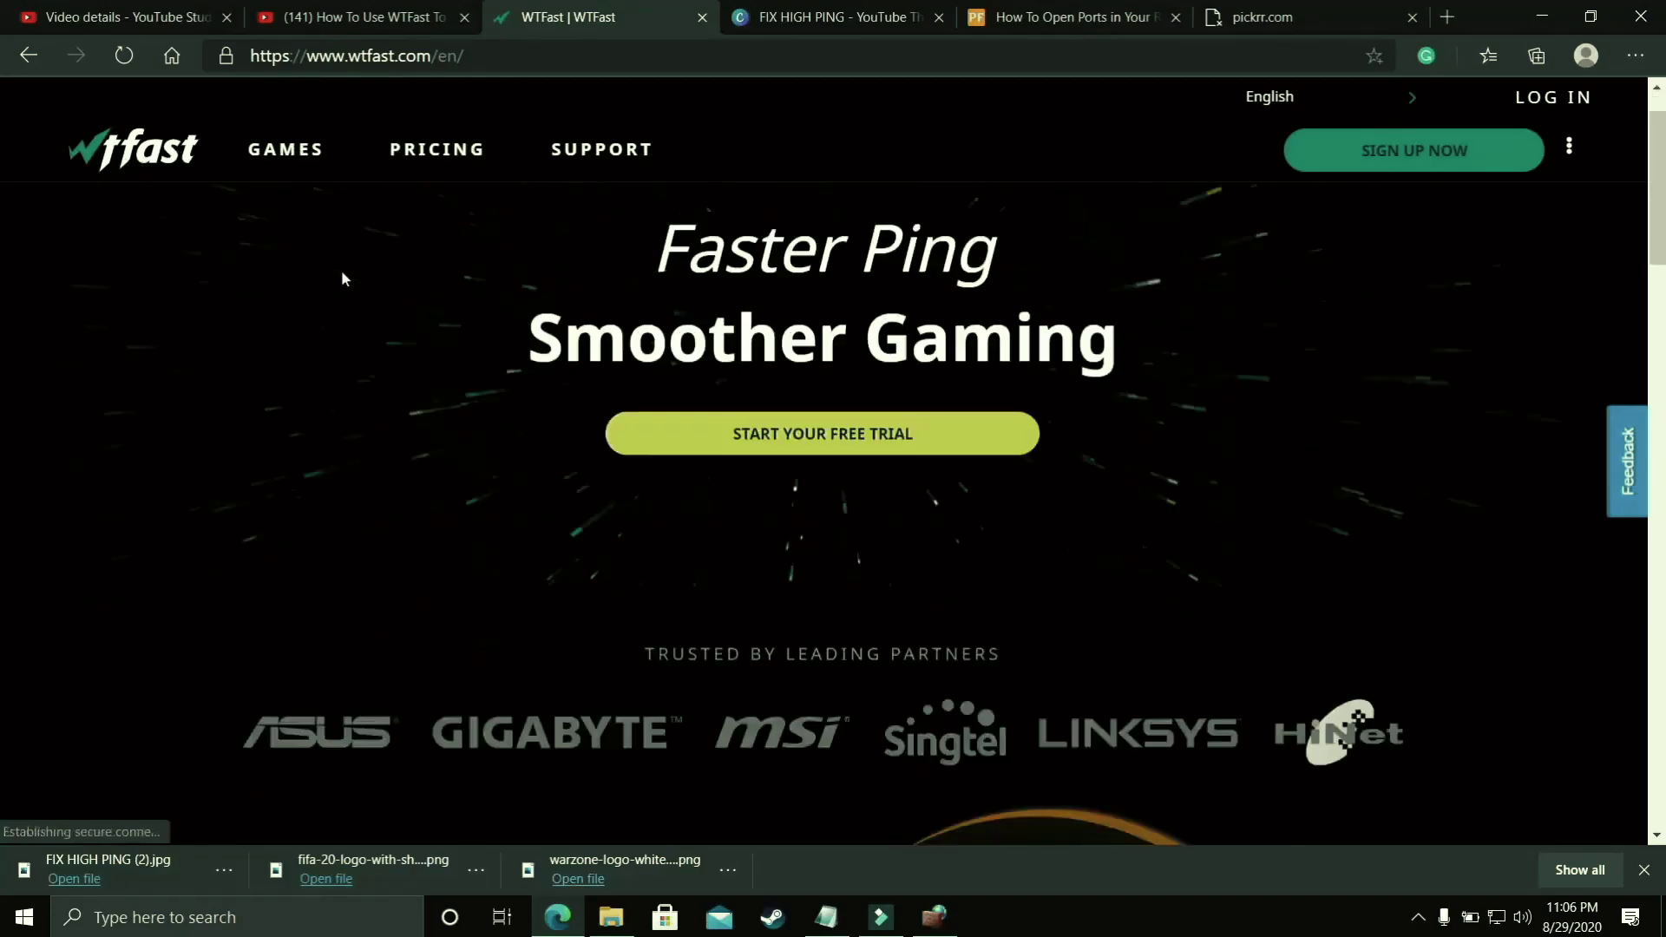
scroll(342, 274, "down", 3)
scroll(343, 283, "down", 3)
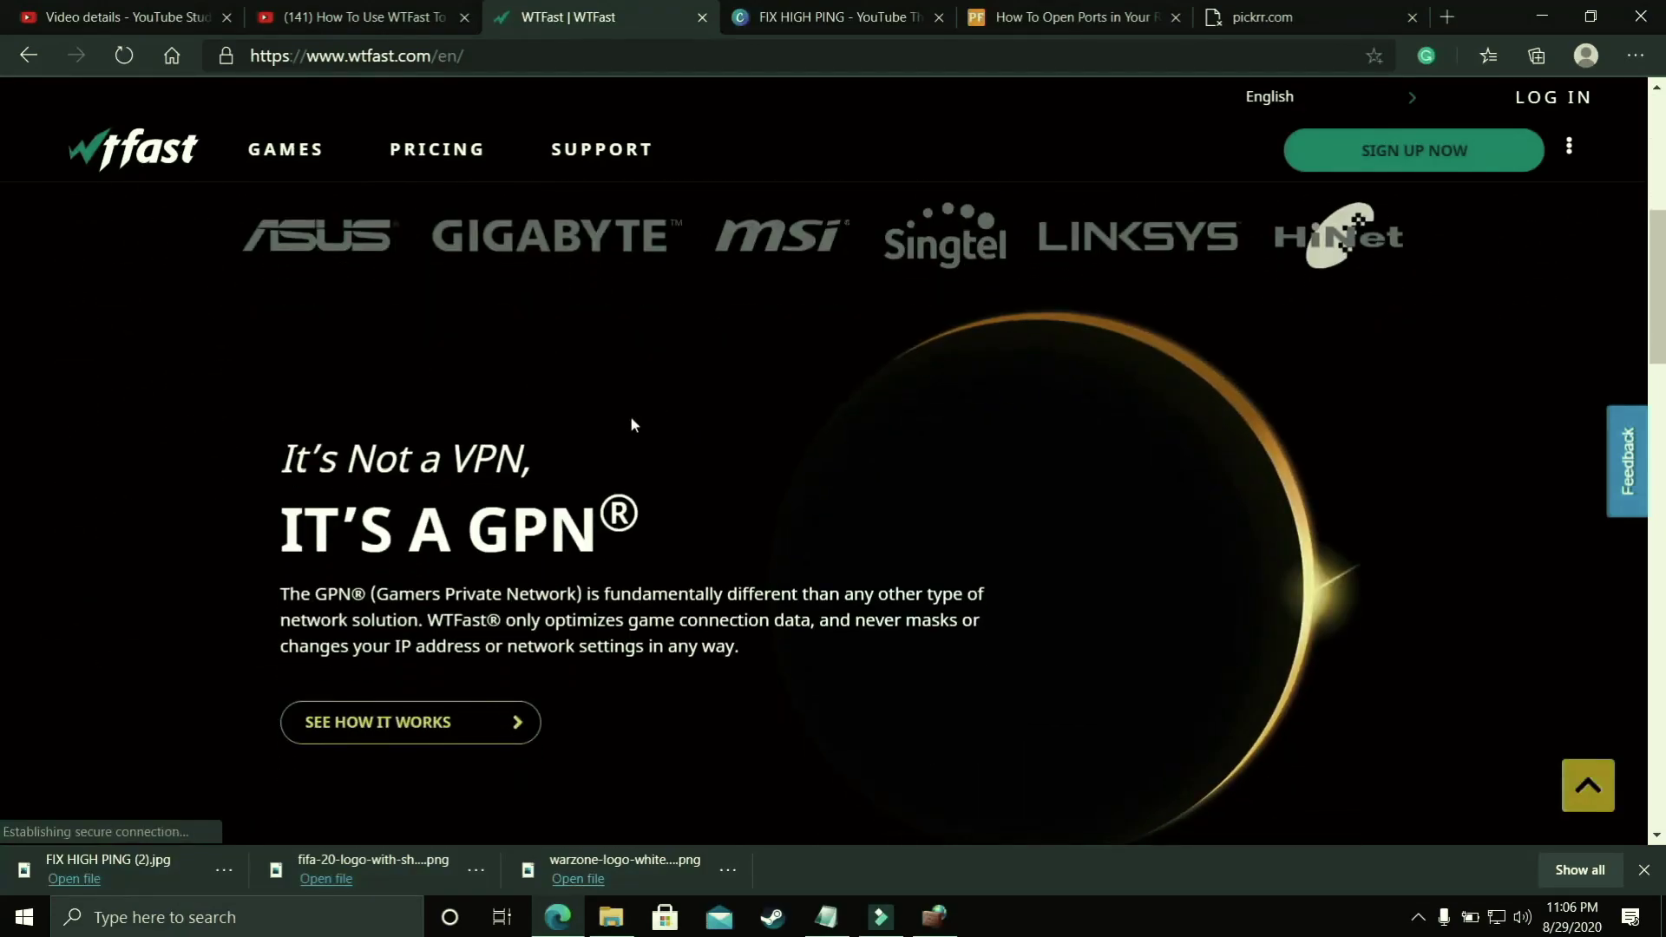
scroll(699, 434, "down", 5)
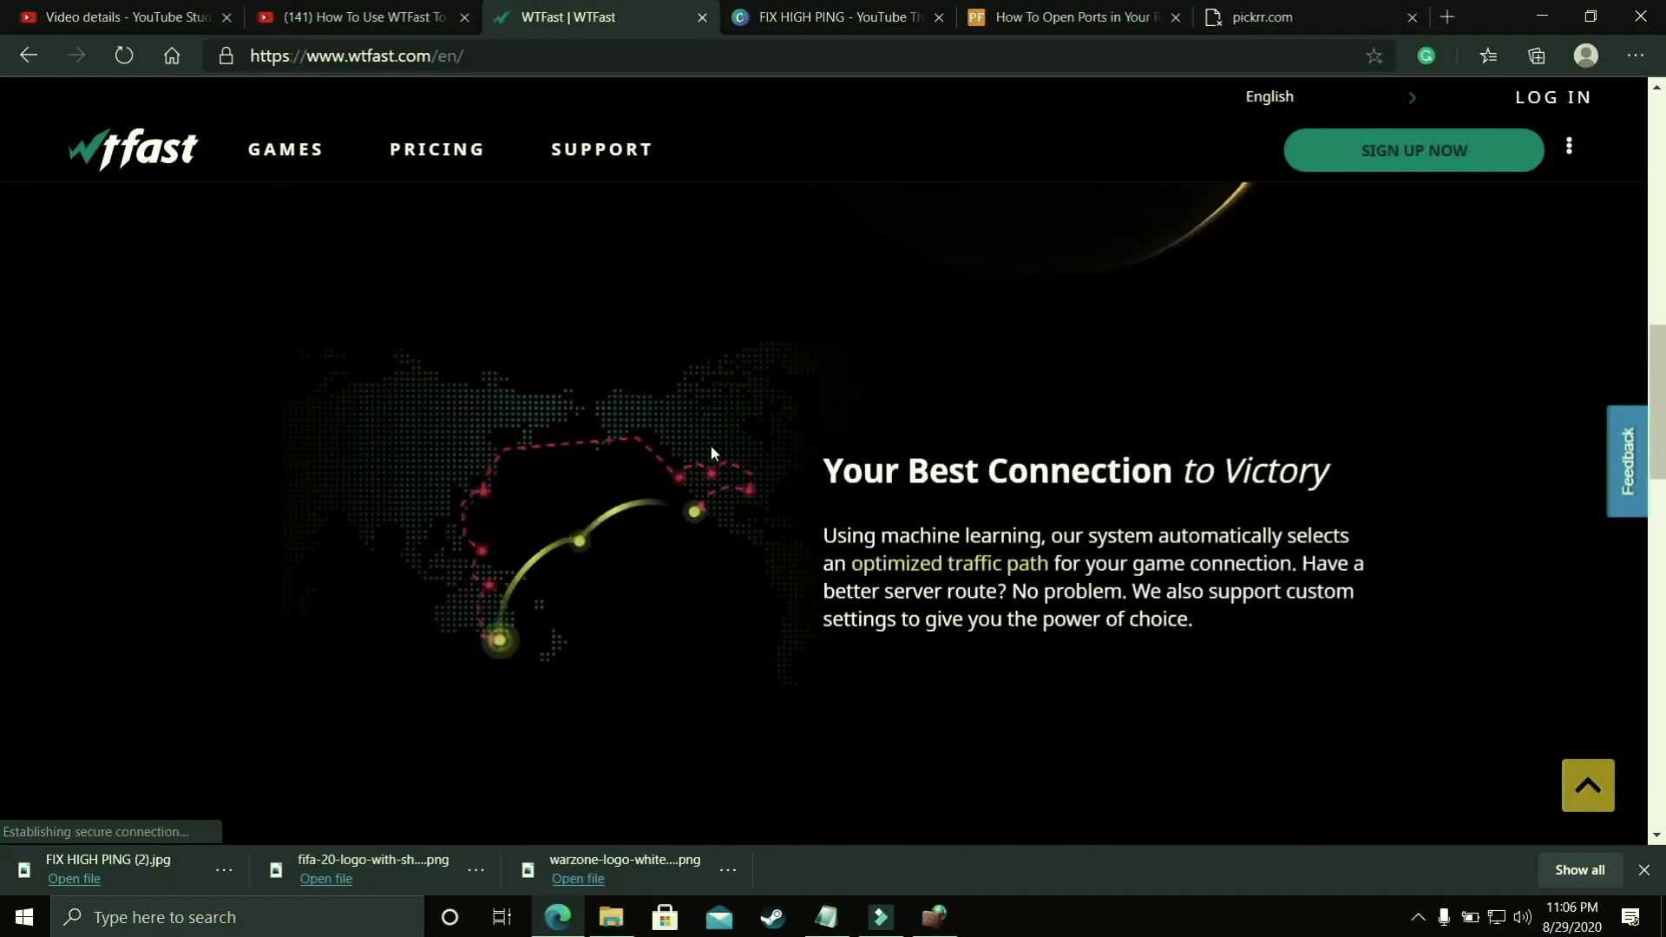
scroll(710, 446, "down", 4)
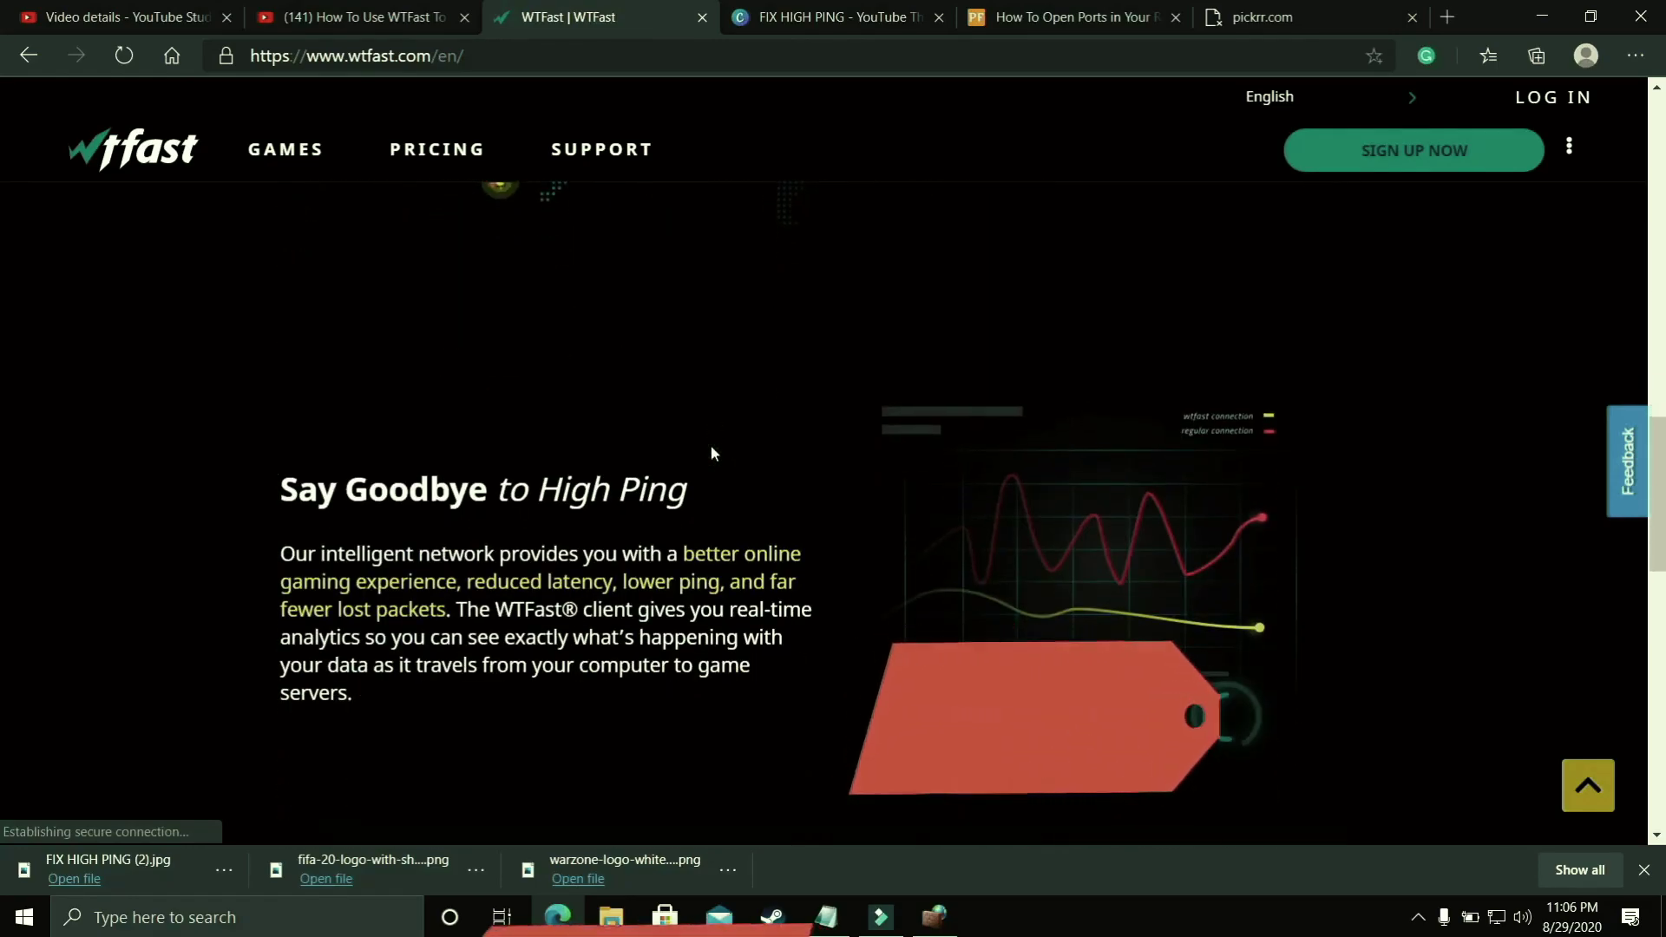
scroll(711, 447, "down", 3)
scroll(711, 446, "down", 5)
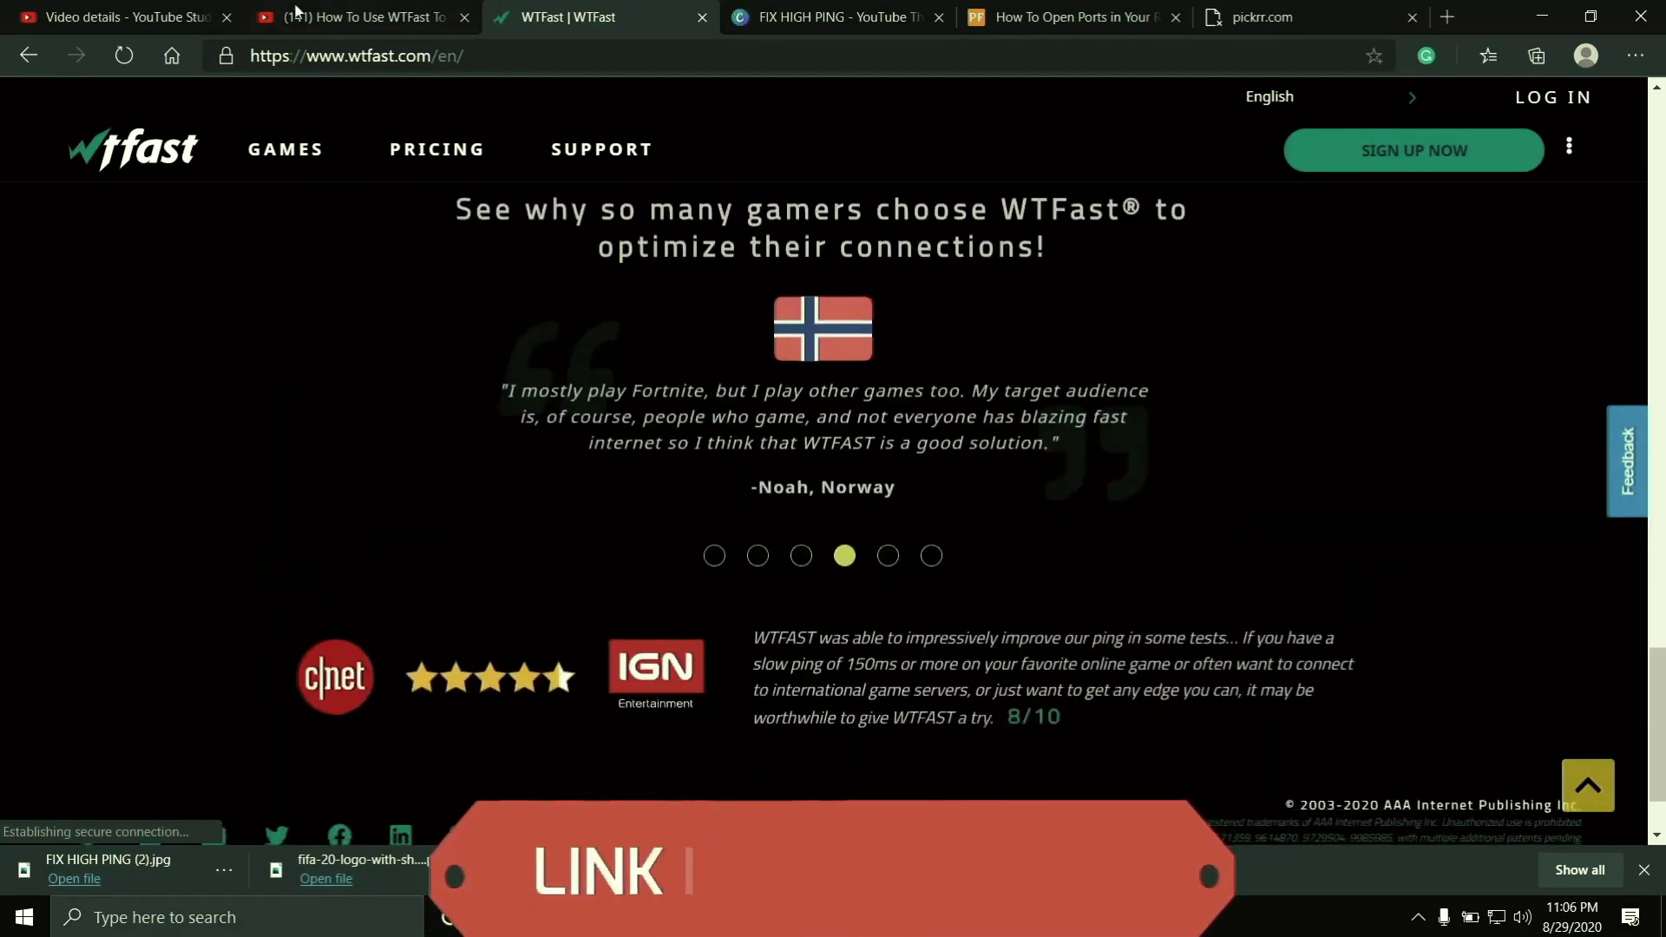
Step: View the YouTube tutorial on using WTFast to get low ping and skip ahead to the game search part
left_click(300, 19)
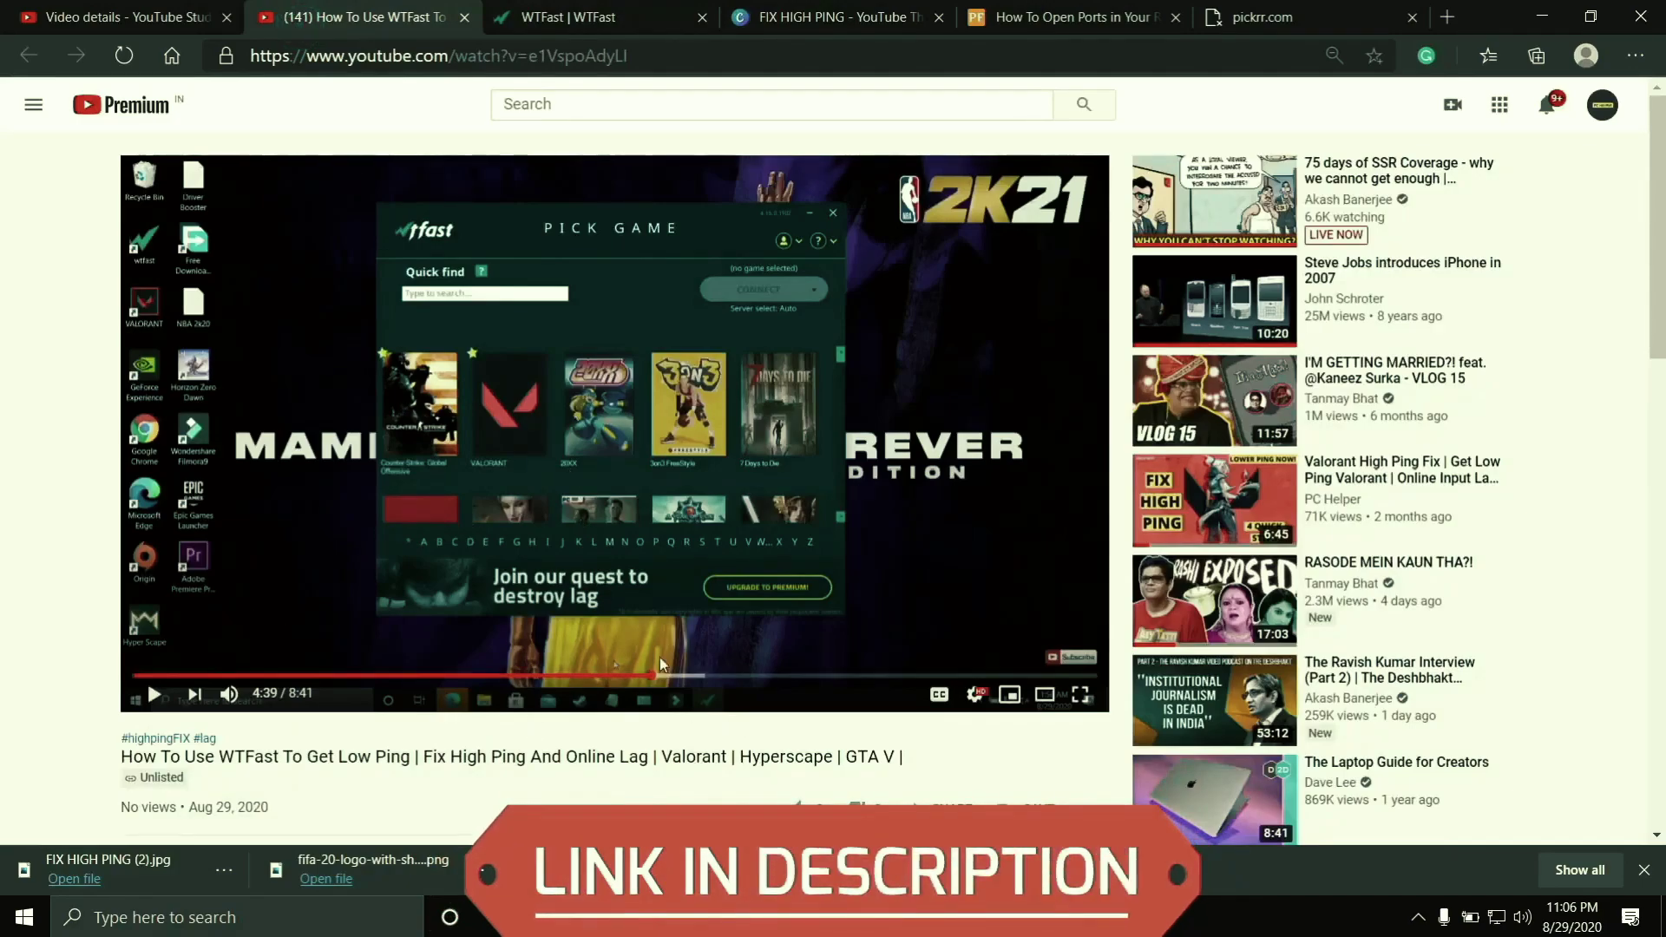
left_click_drag(591, 680, 677, 684)
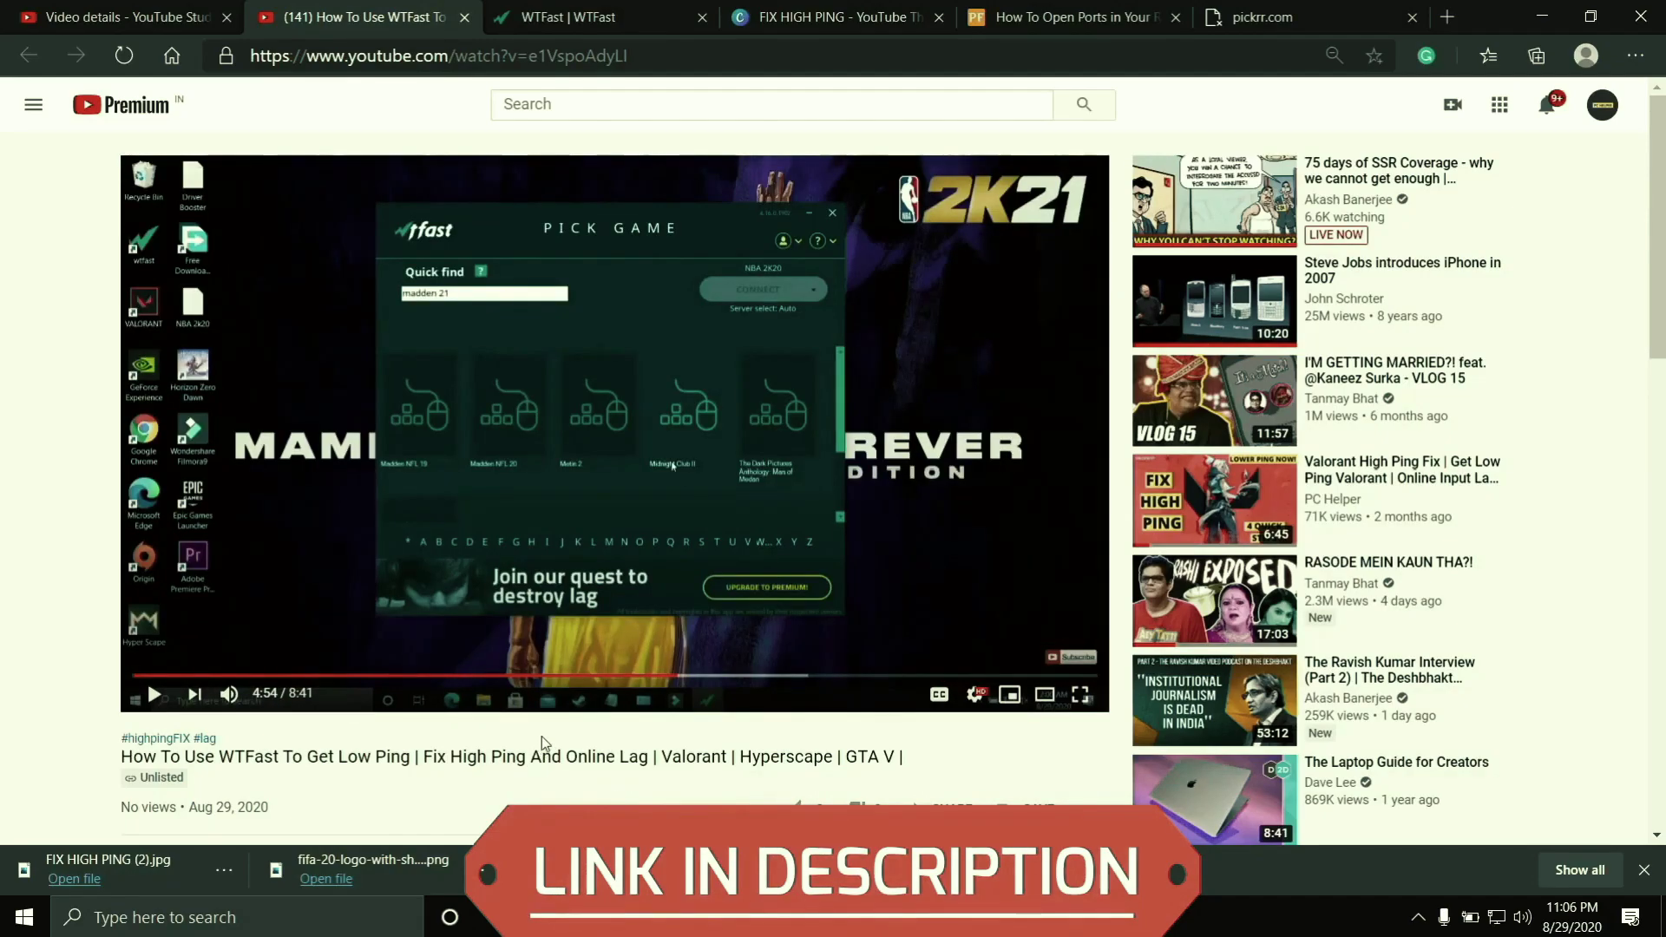
key("ctrl+plus")
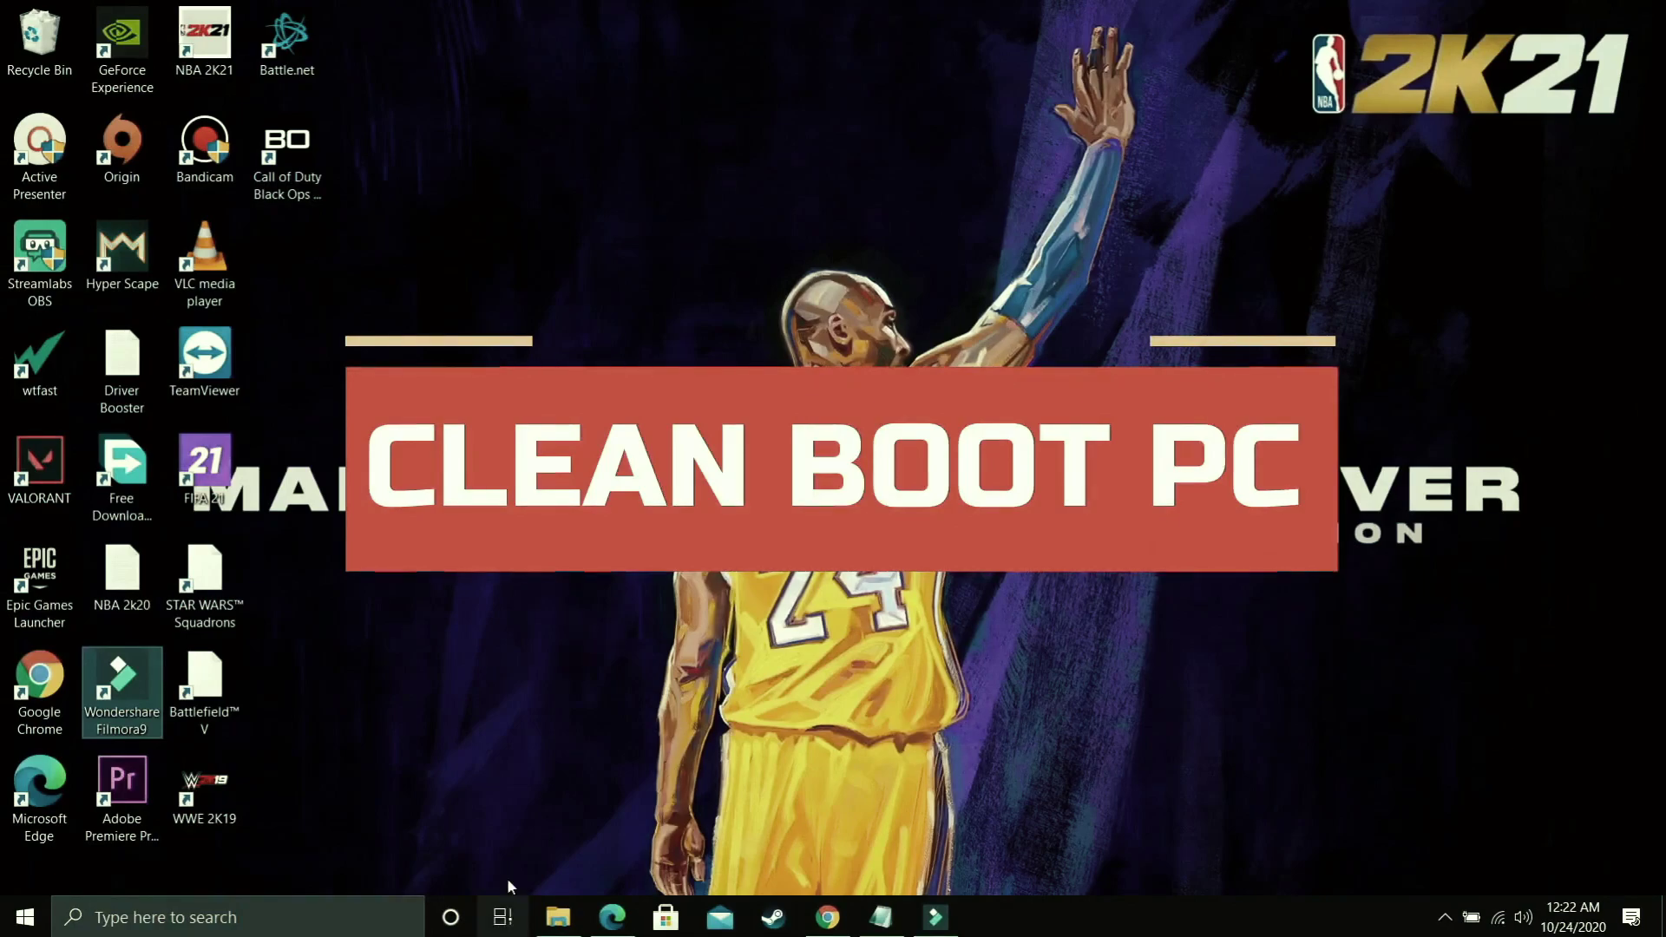
Step: Switch to Microsoft Edge and examine the YouTube page of the Clean Boot Windows 10 PC tutorial and its description
left_click(611, 916)
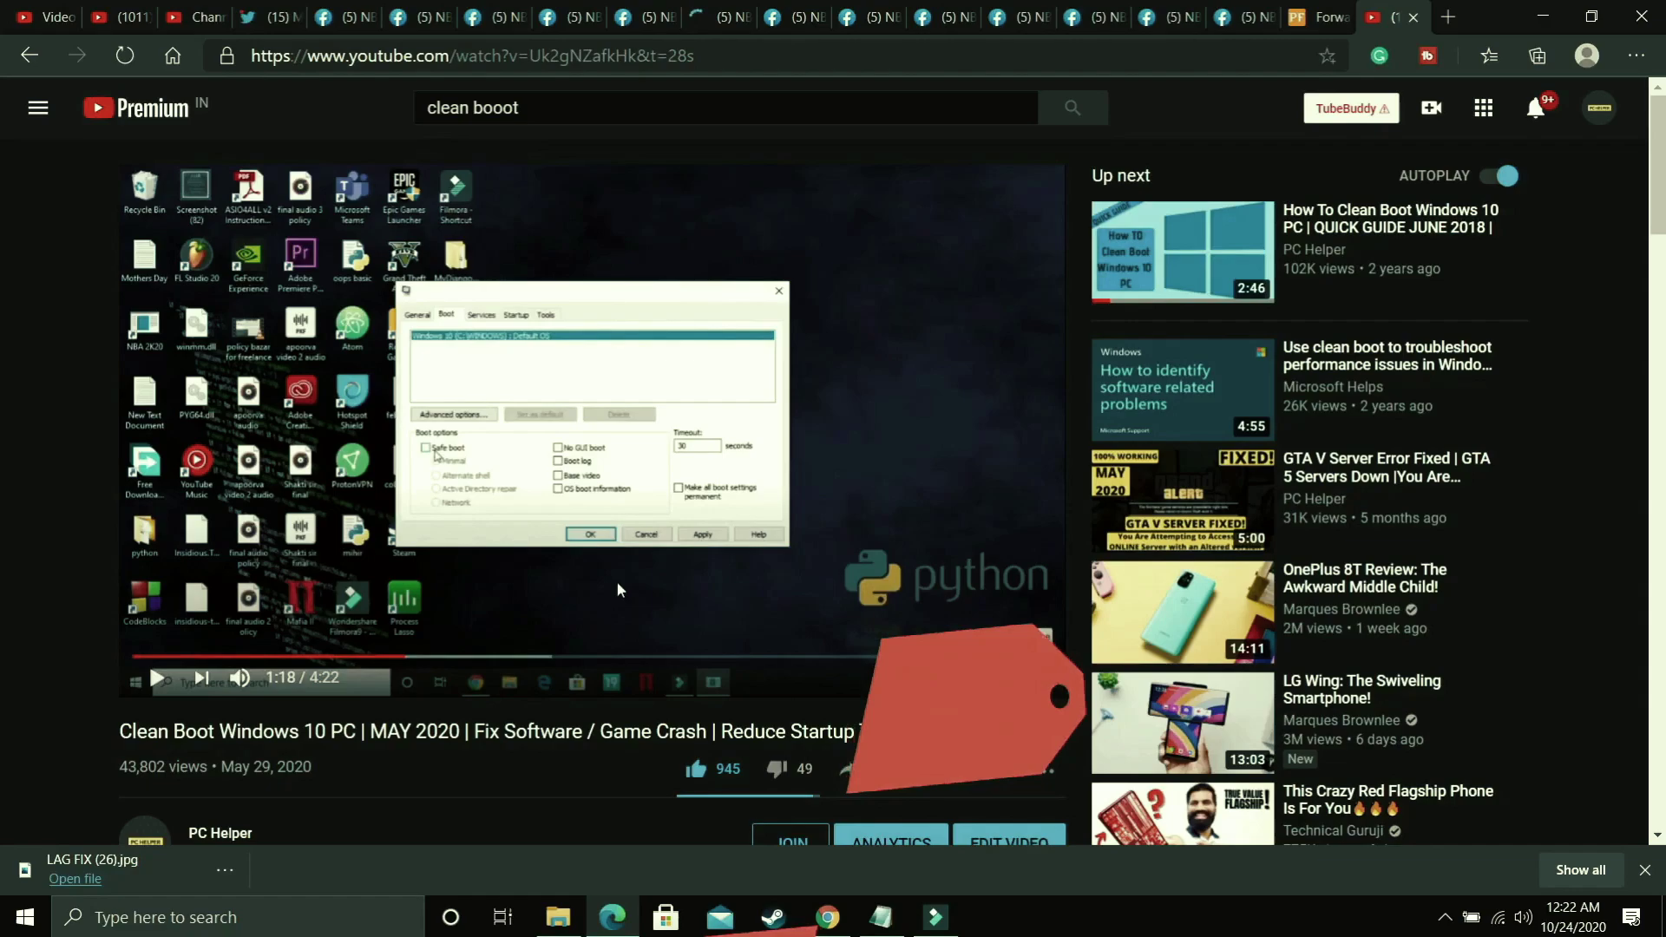
scroll(617, 583, "down", 3)
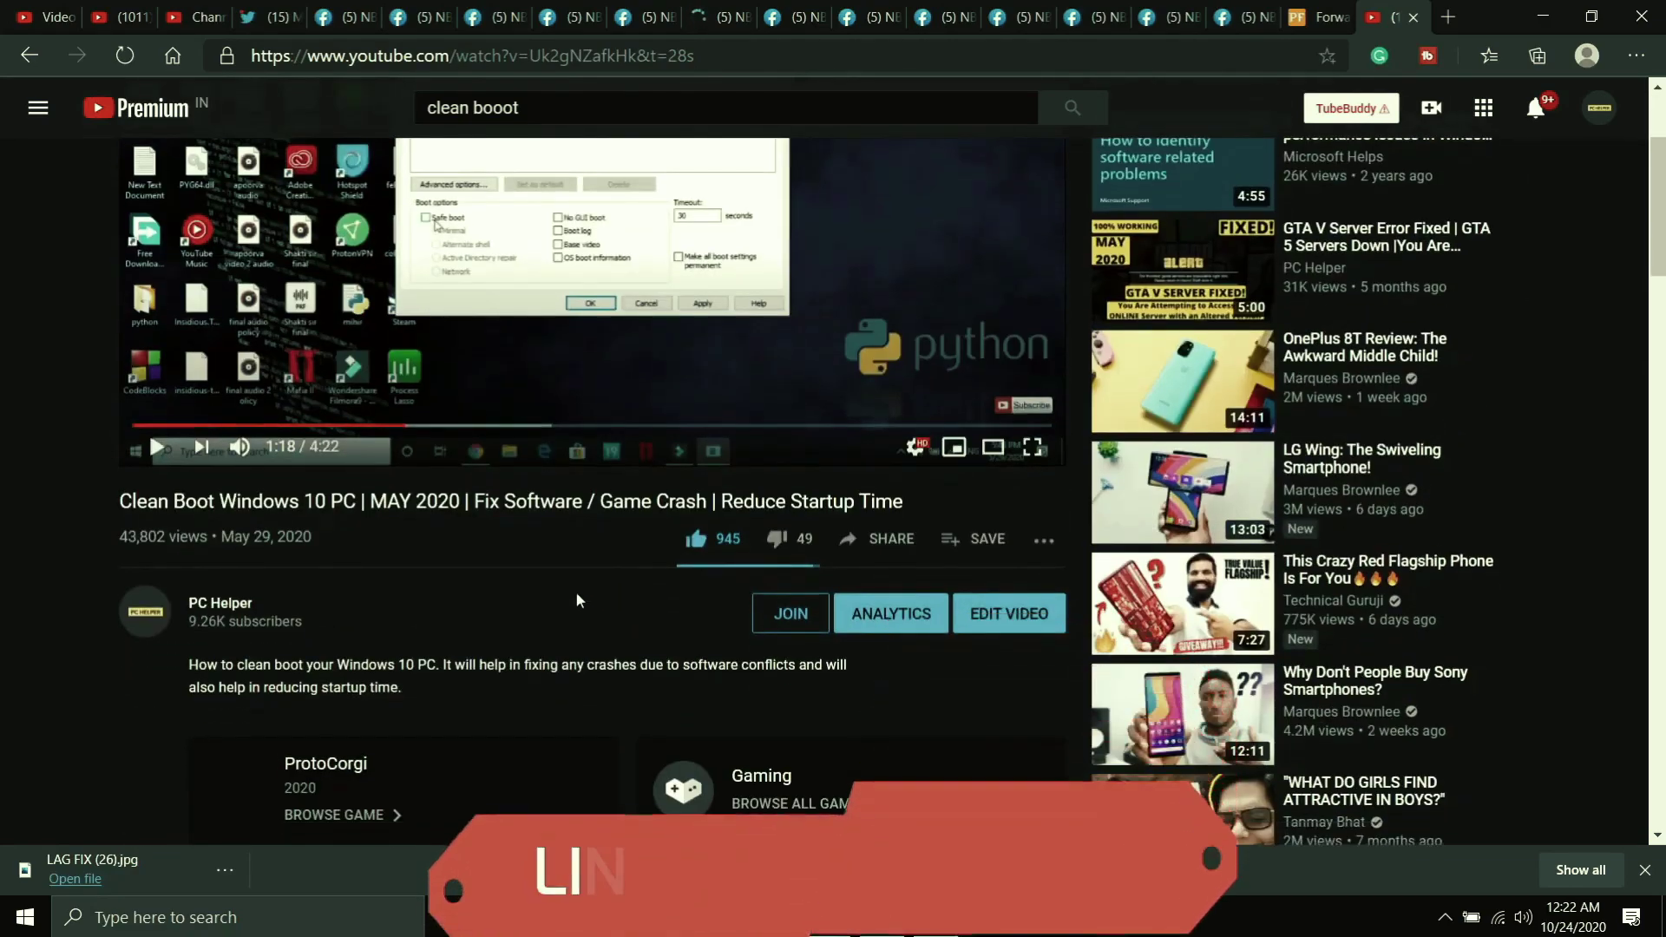
scroll(580, 599, "up", 3)
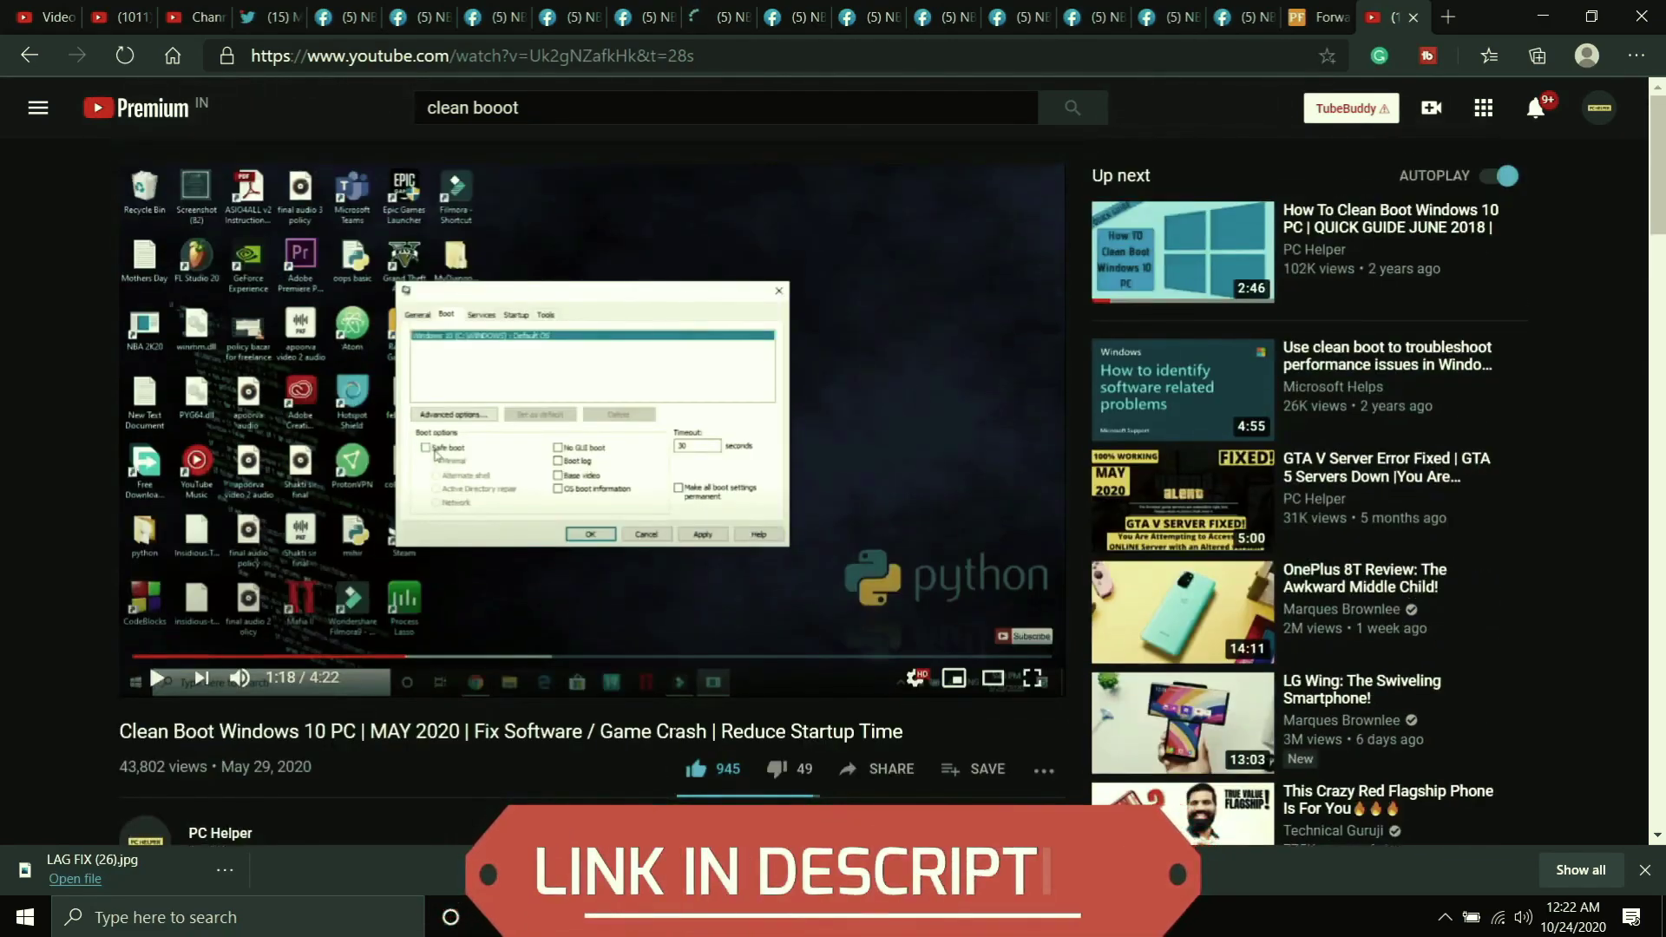
scroll(833, 460, "up", 3, "ctrl")
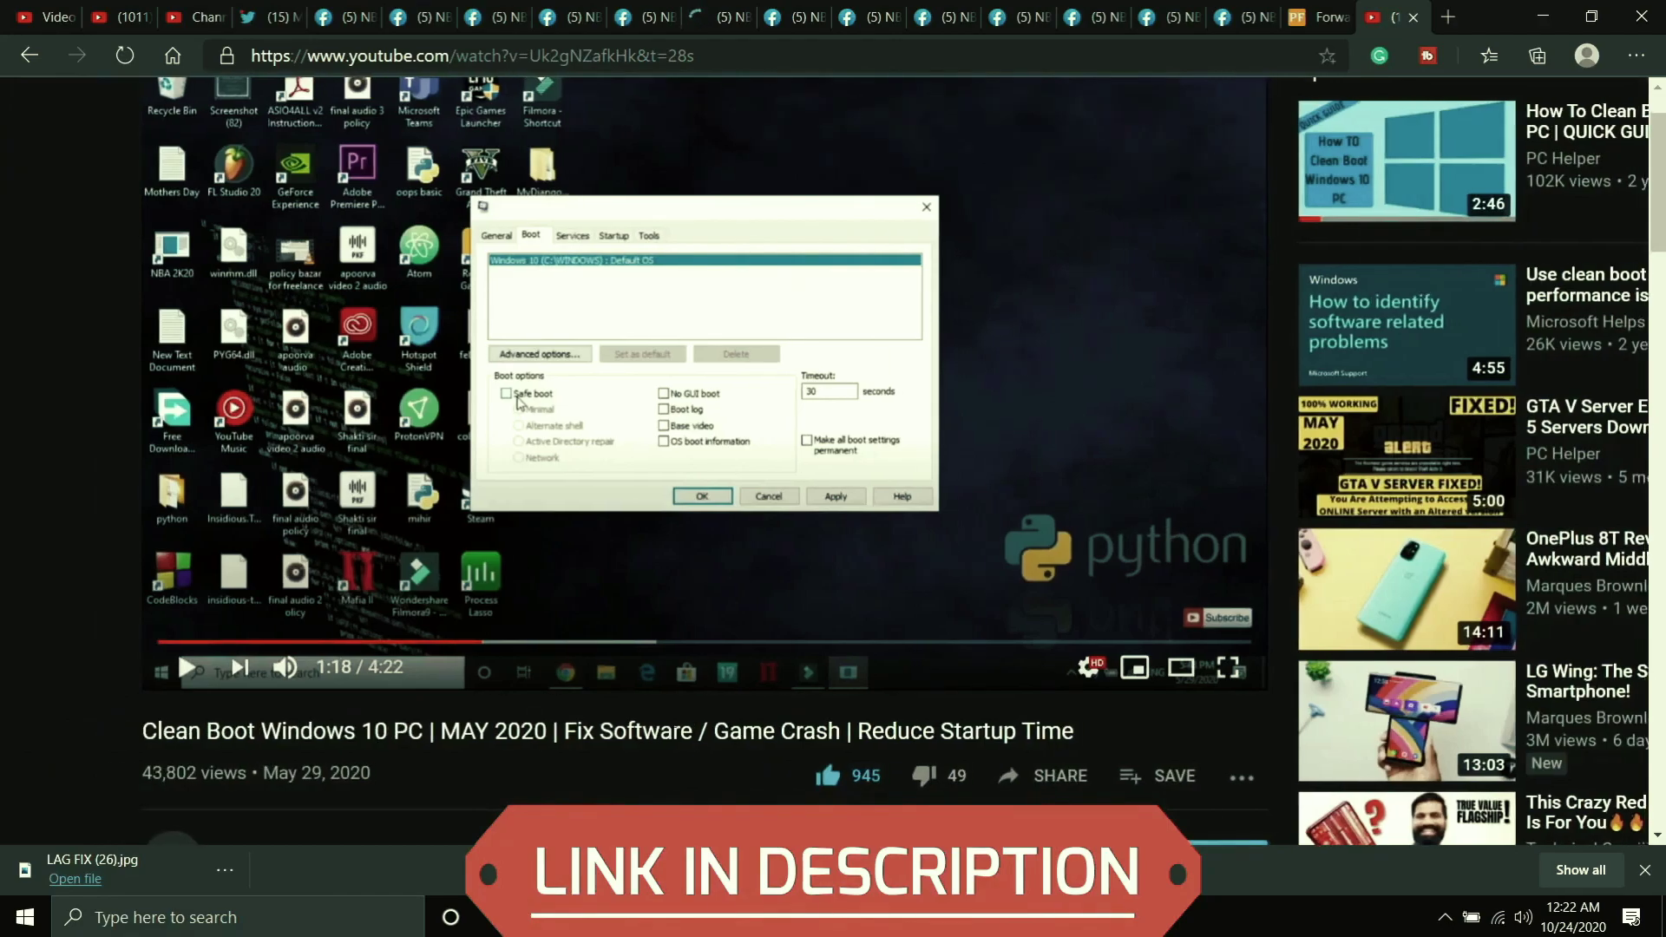
scroll(833, 460, "down", 1)
scroll(833, 460, "up", 1)
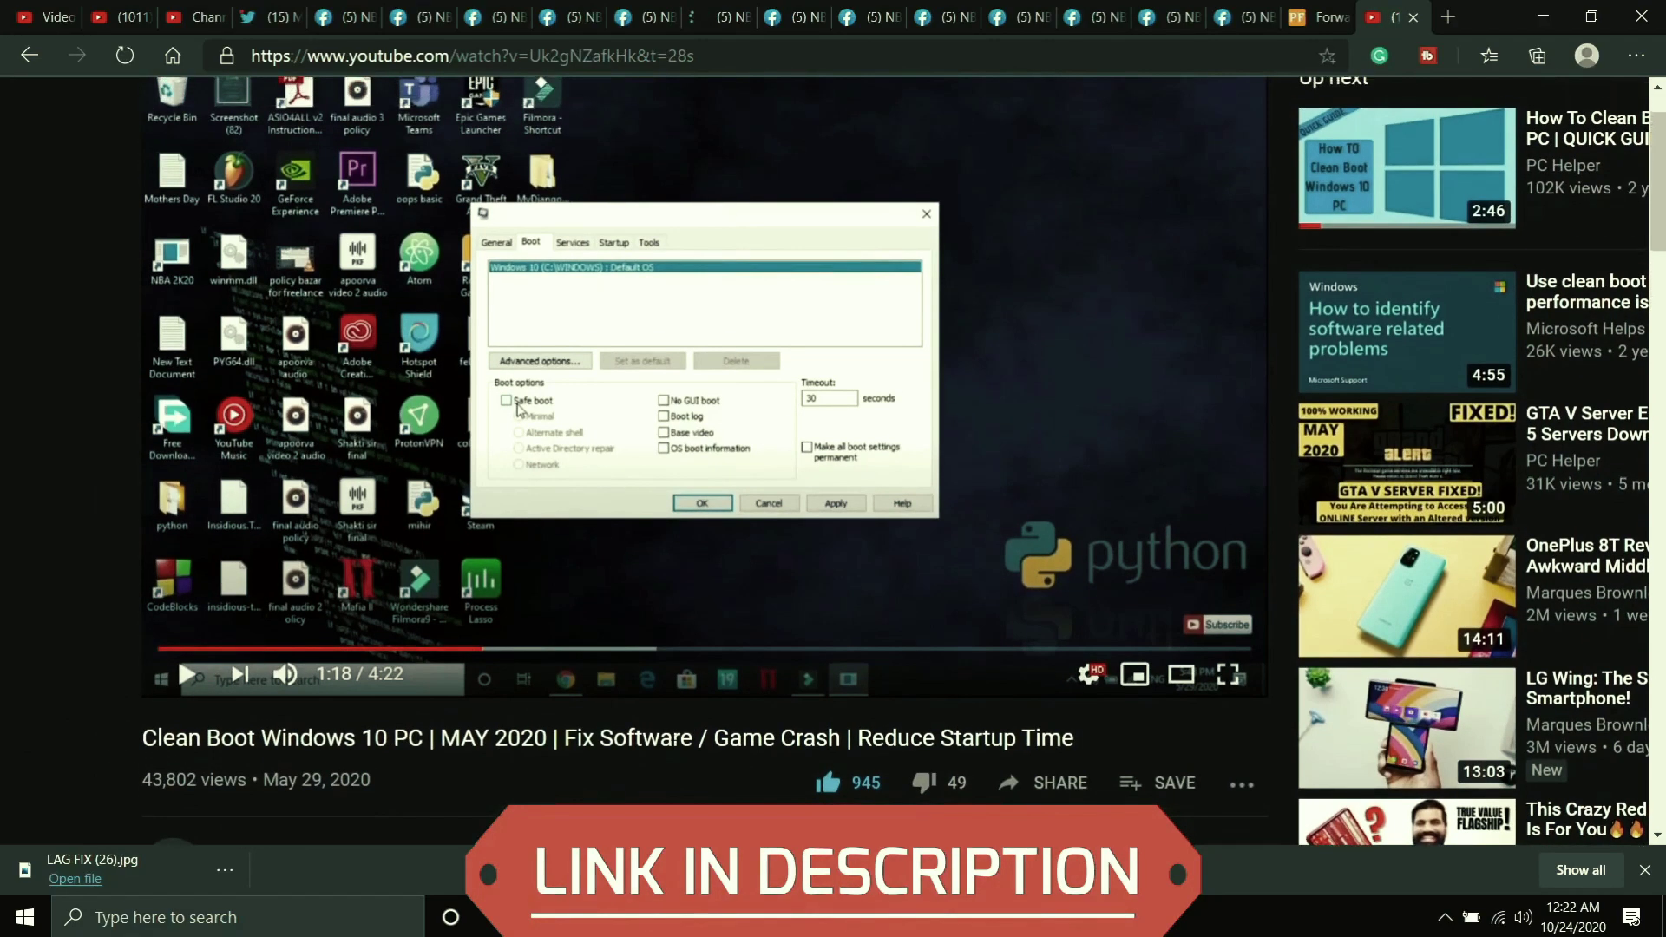
scroll(674, 739, "up", 1)
scroll(674, 740, "down", 1)
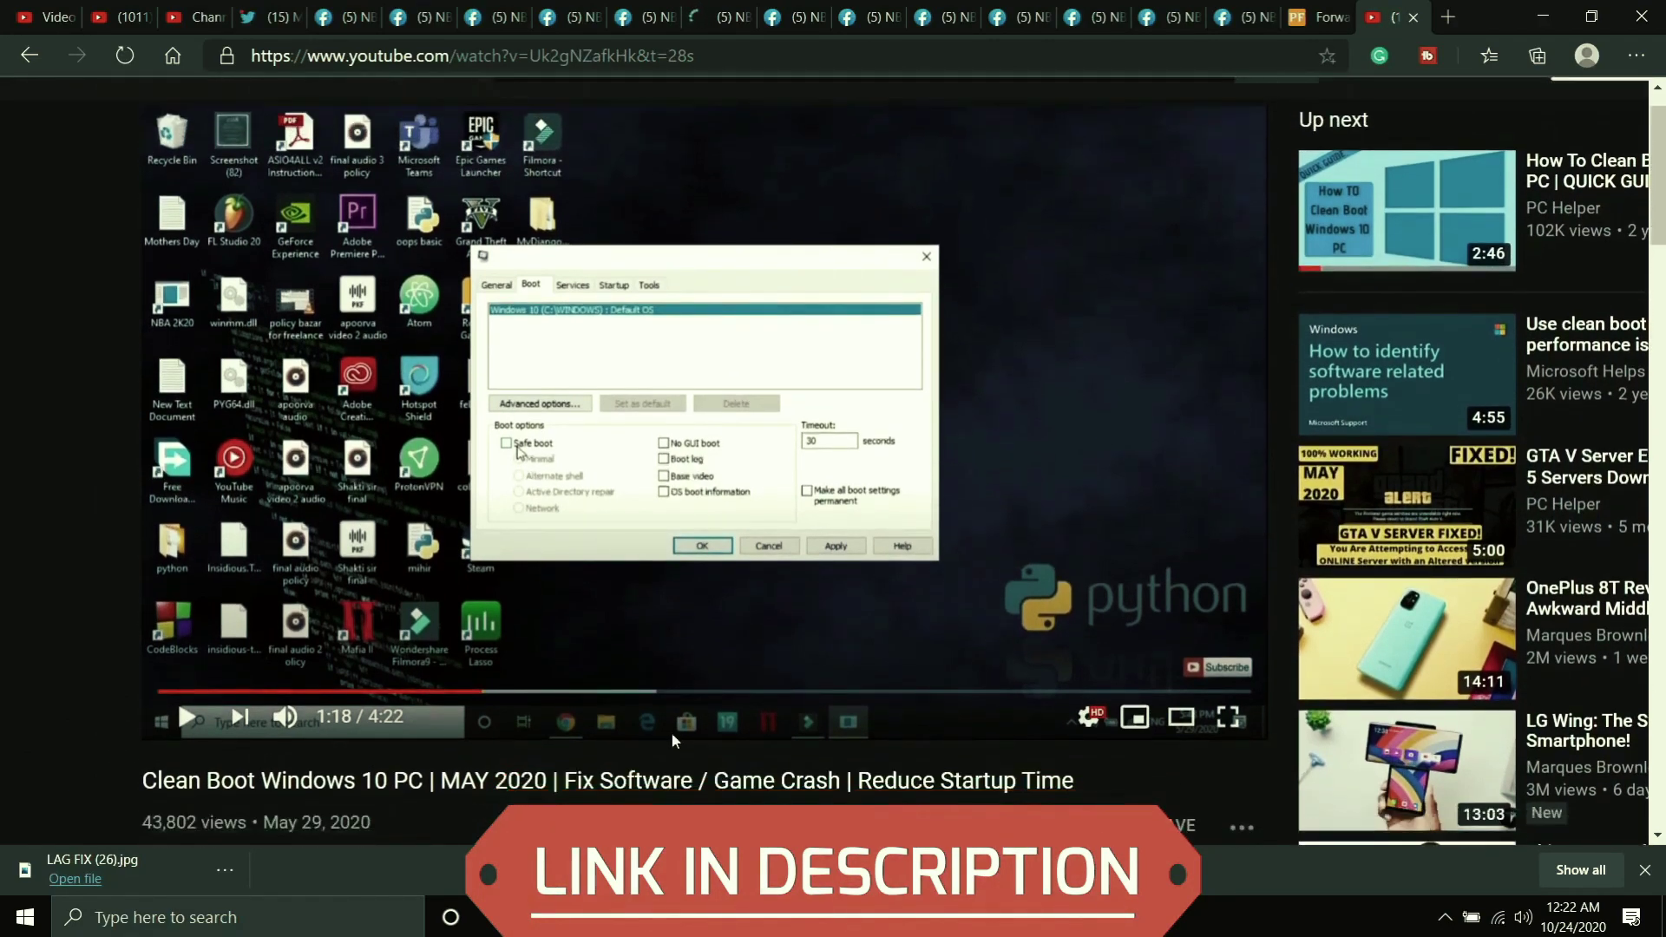
scroll(670, 731, "down", 3, "ctrl")
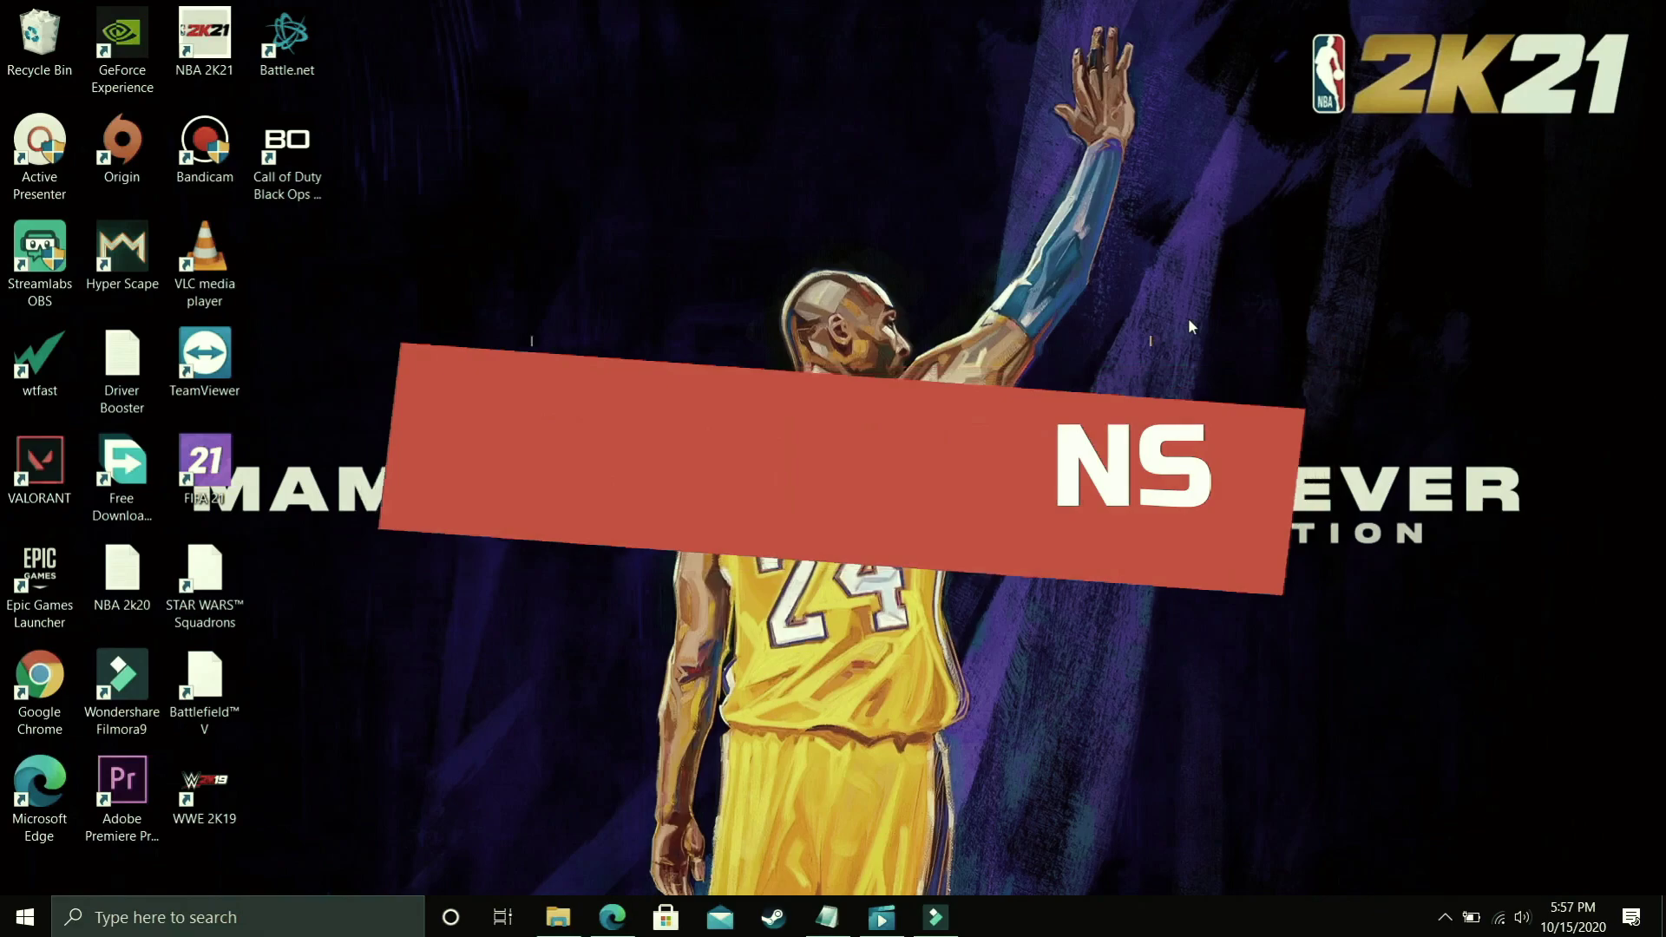
Step: Open Command Prompt and ping the DNS server 1.1.1.1
left_click(235, 917)
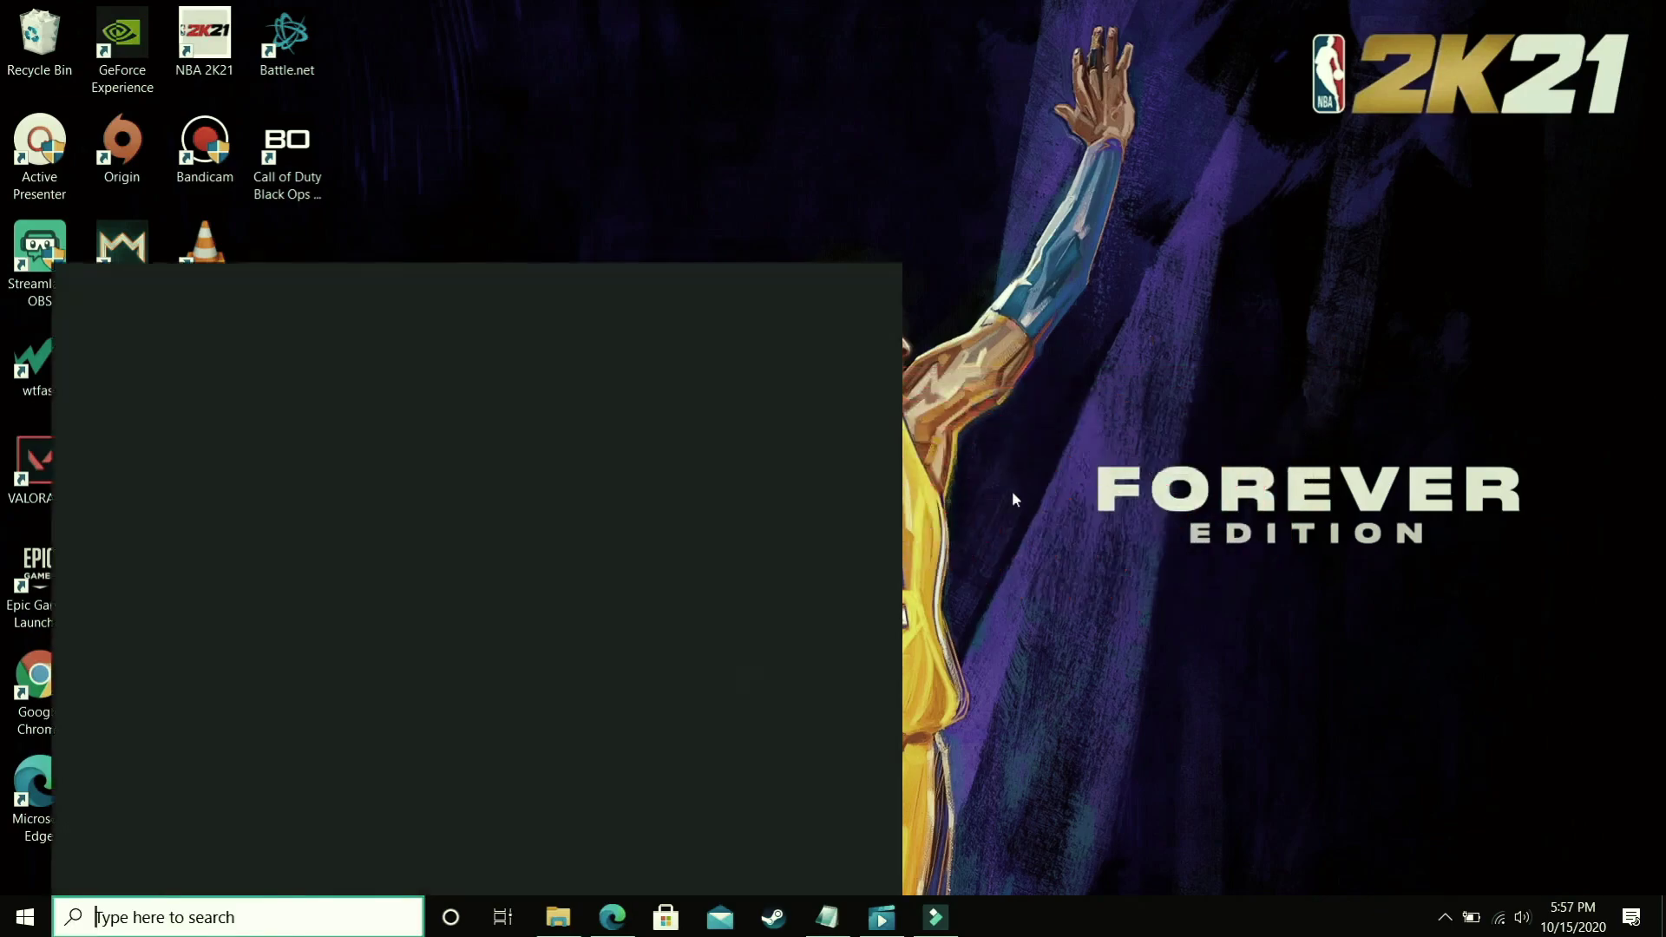
type("cmd")
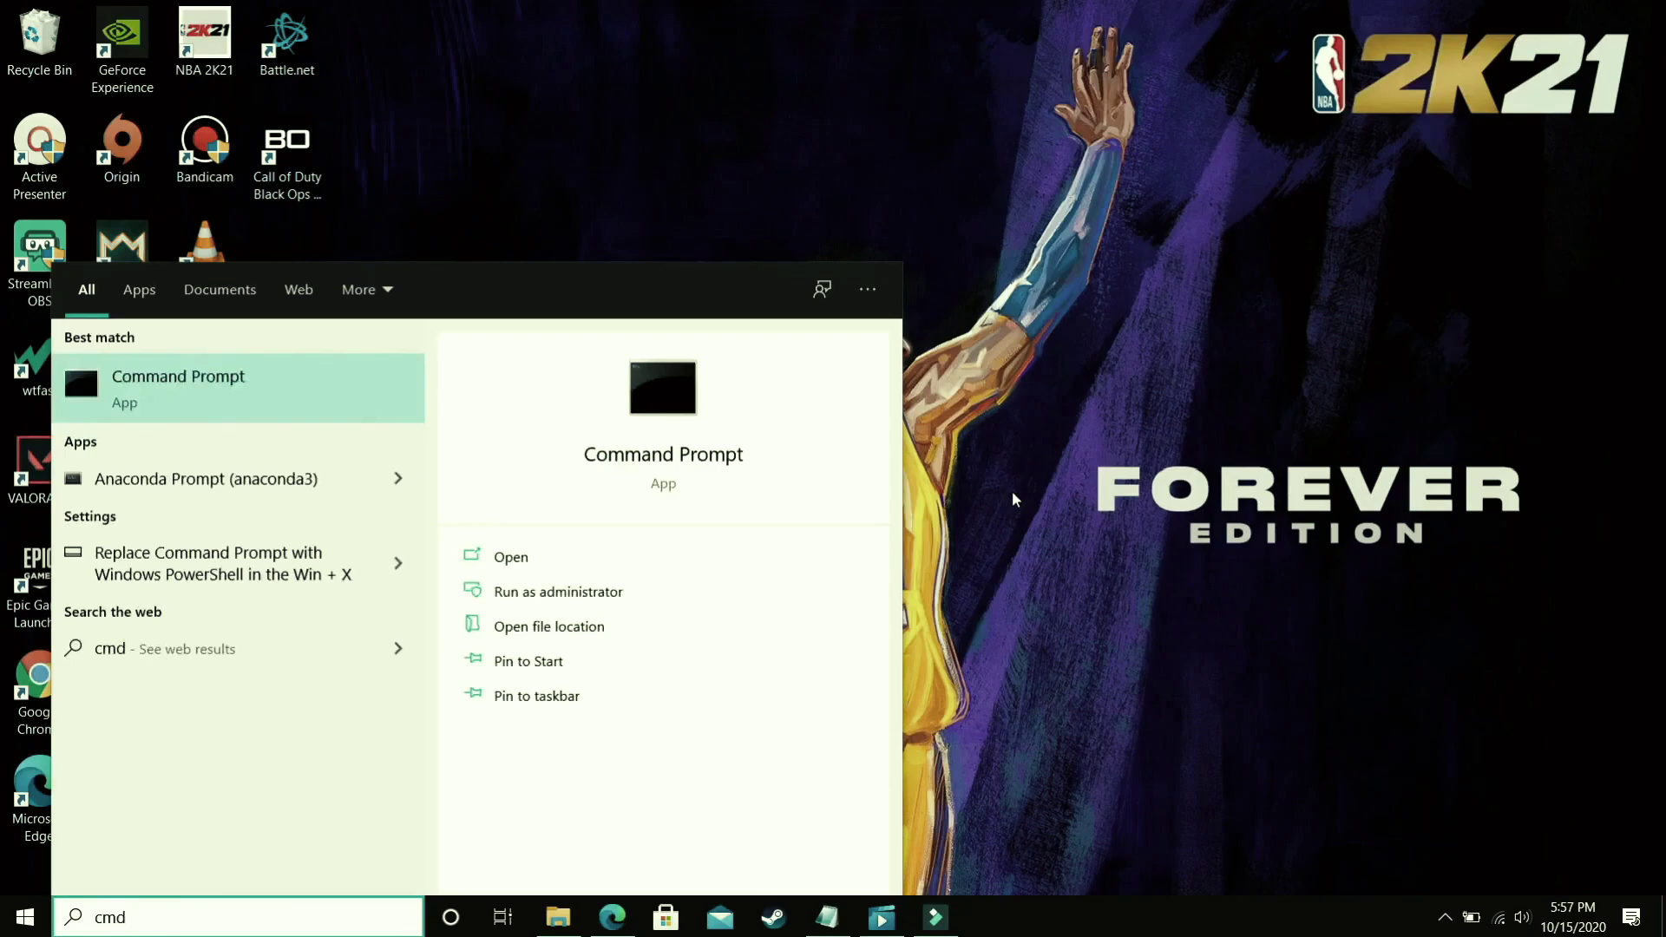
key("Return")
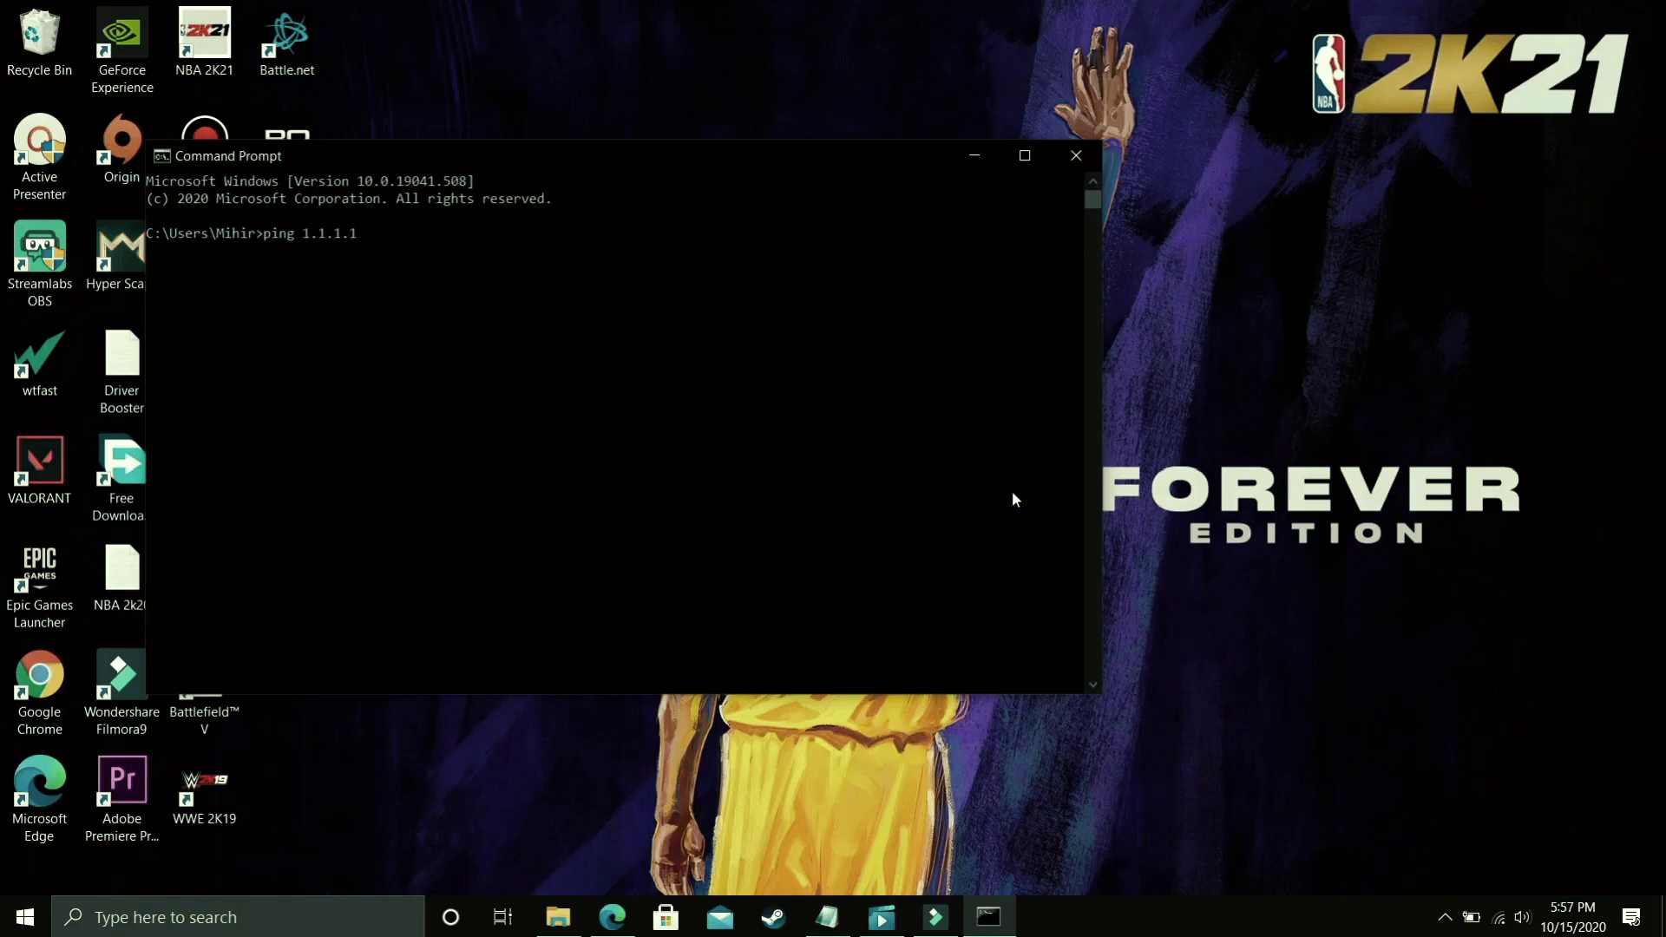
key("Return")
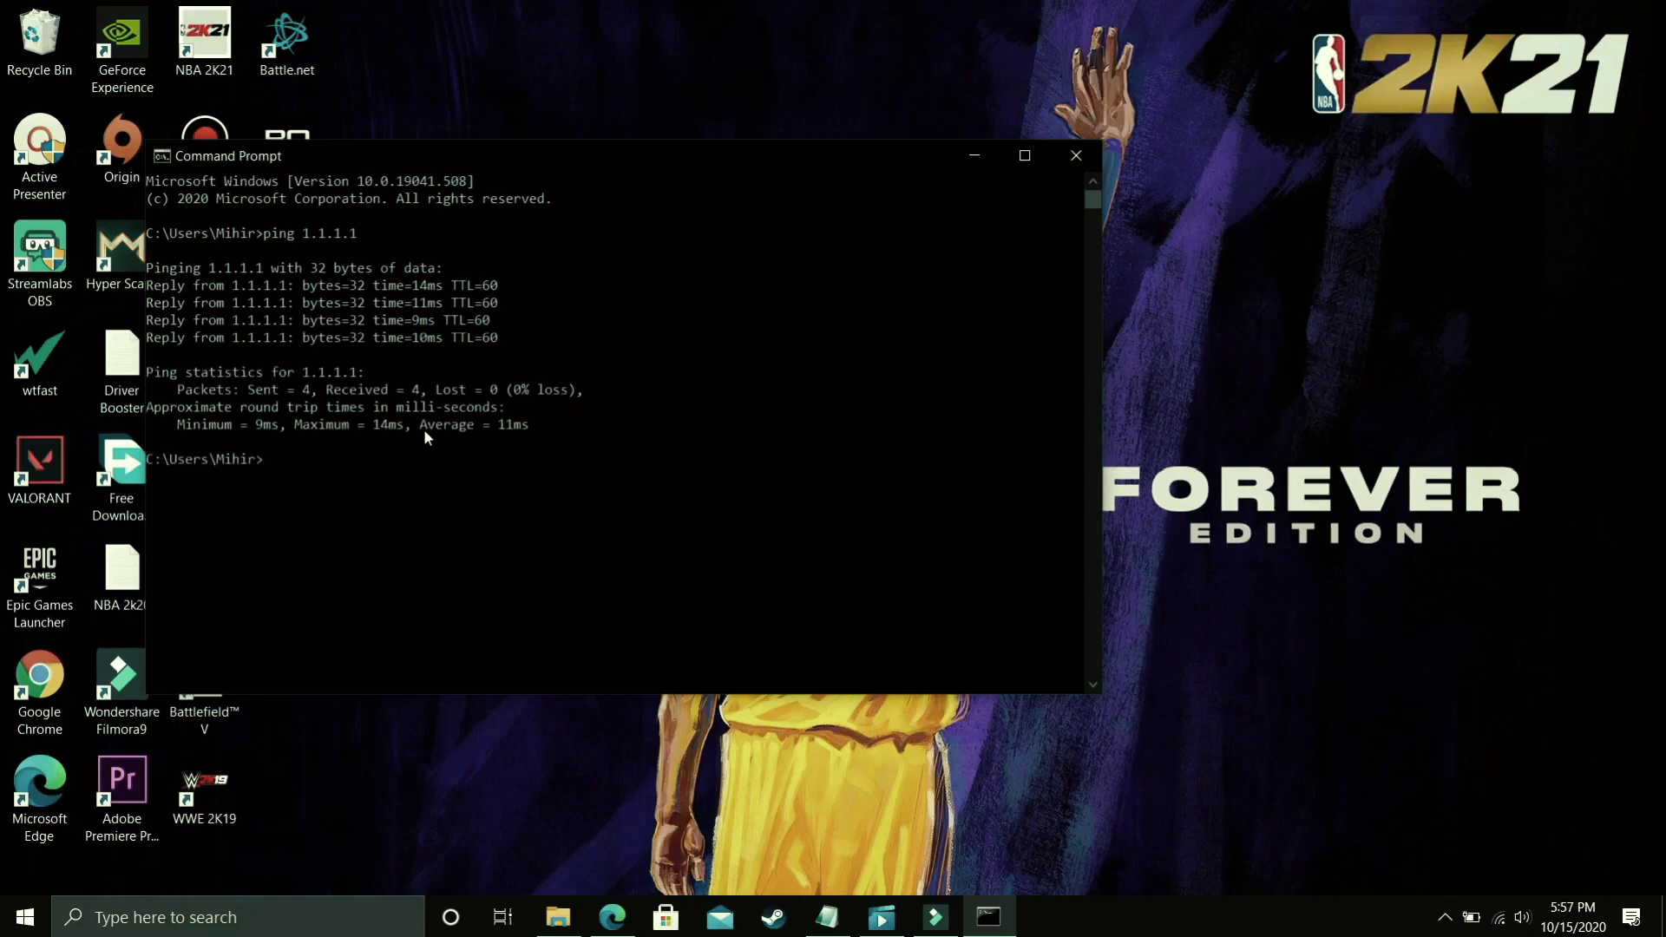
Step: Ping the DNS server 8.8.8.8 and compare its average round-trip time with that of 1.1.1.1
left_click_drag(420, 424, 512, 426)
left_click(329, 460)
type("ping 8.8.8.8")
key("Return")
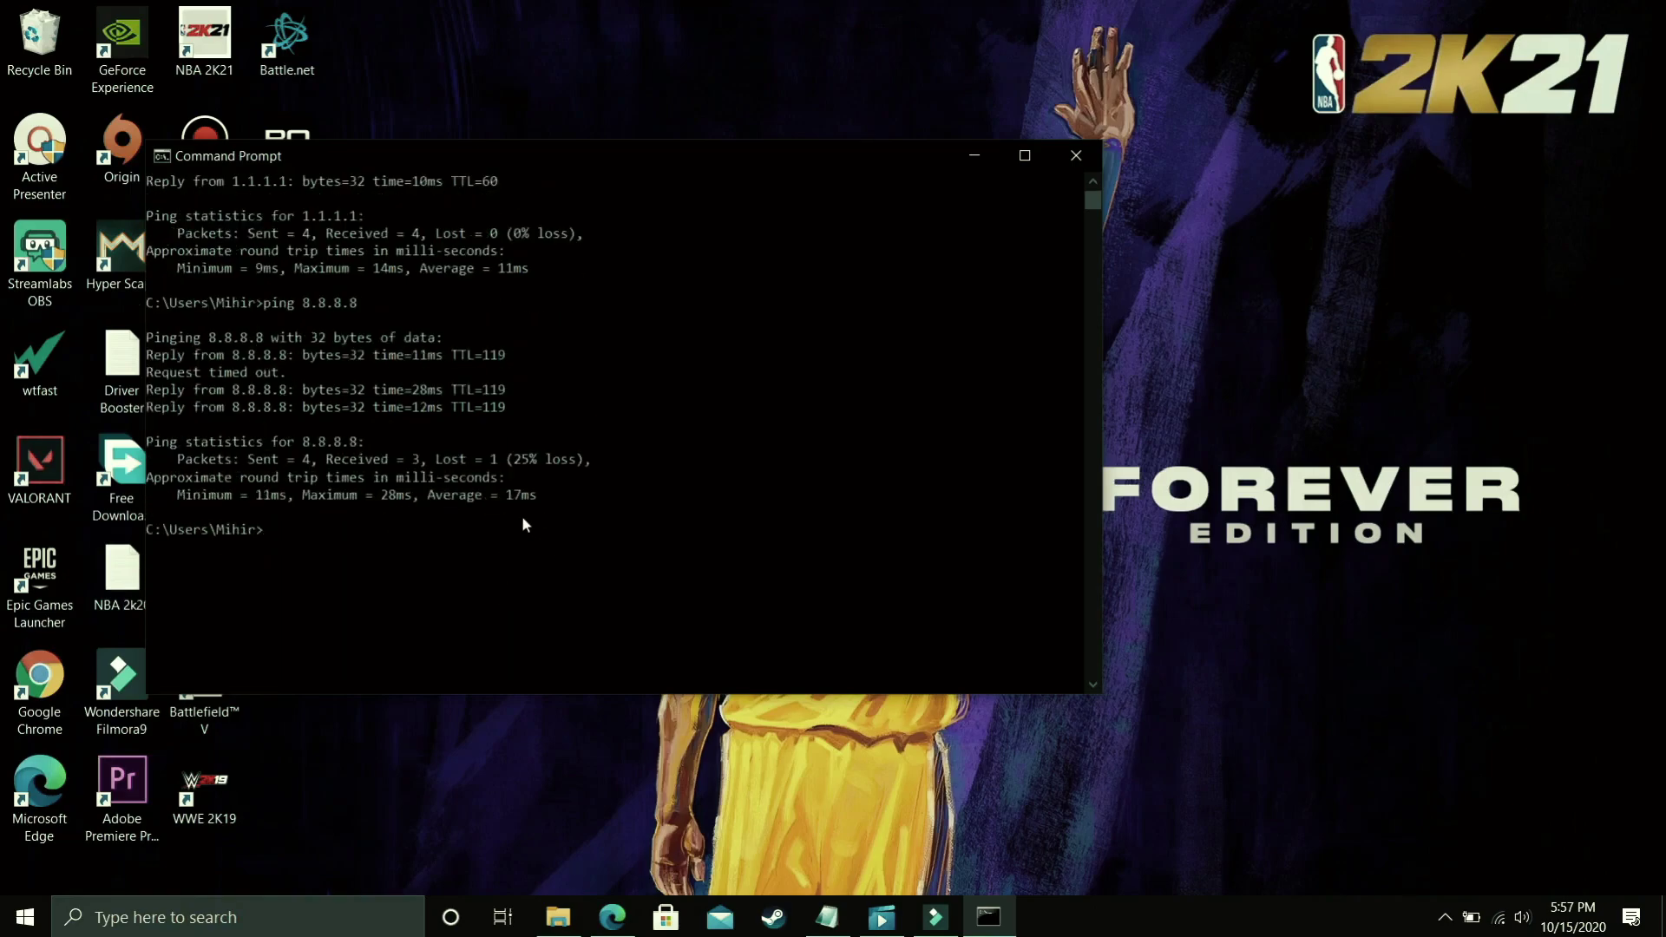
scroll(407, 415, "up", 1)
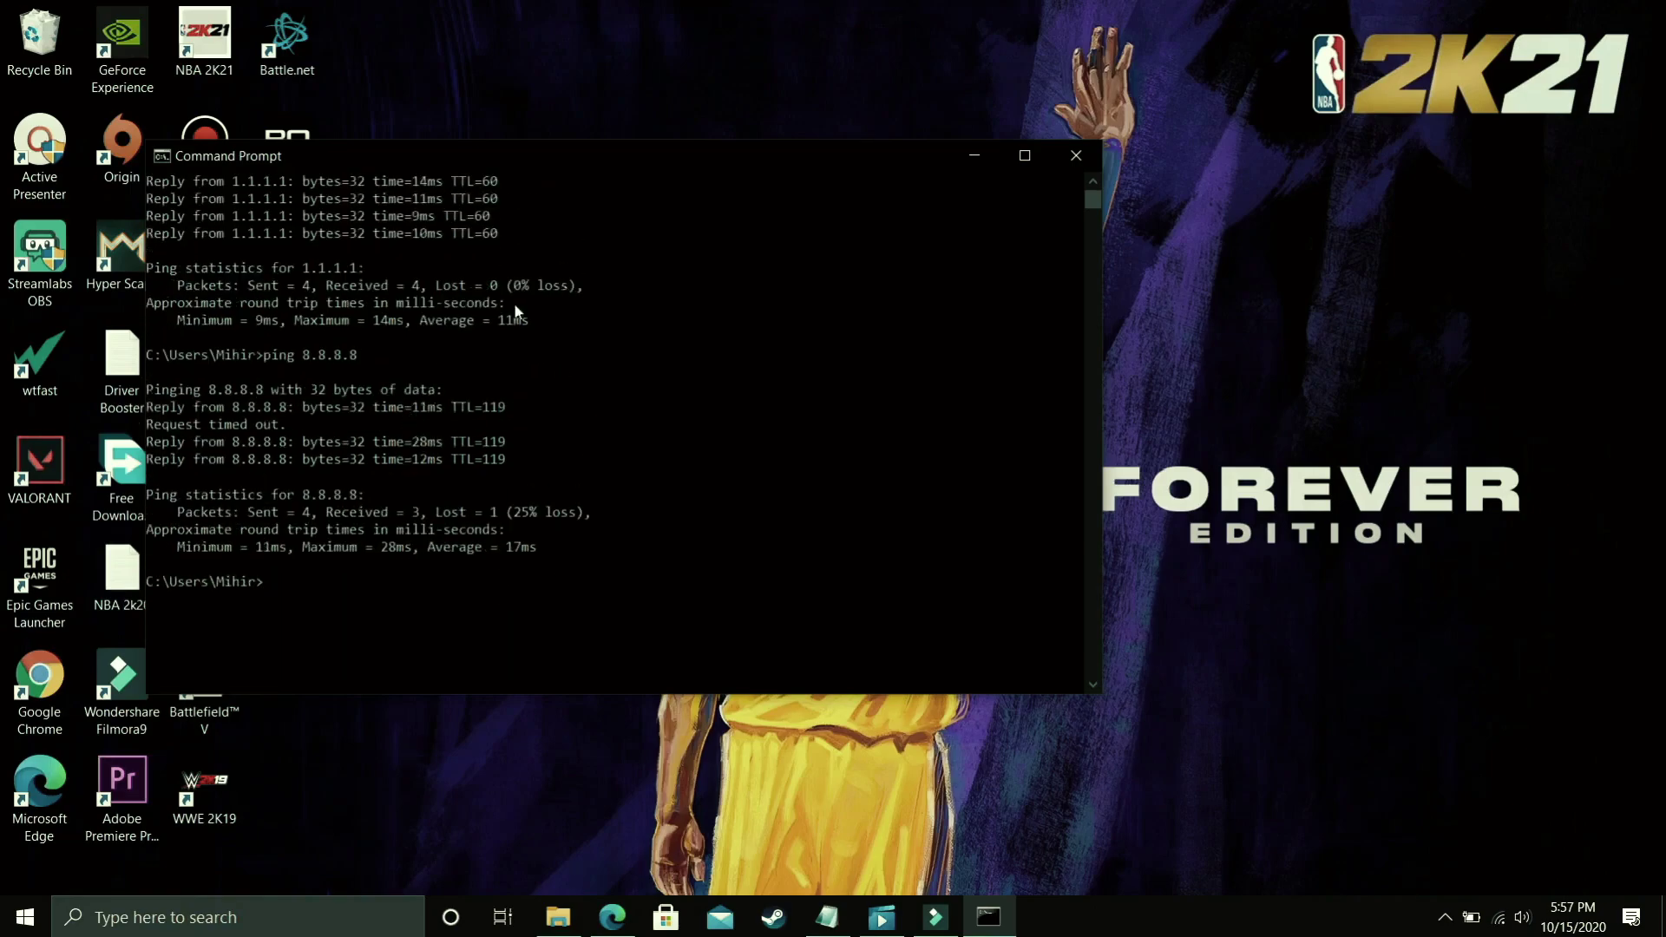
scroll(456, 378, "up", 2)
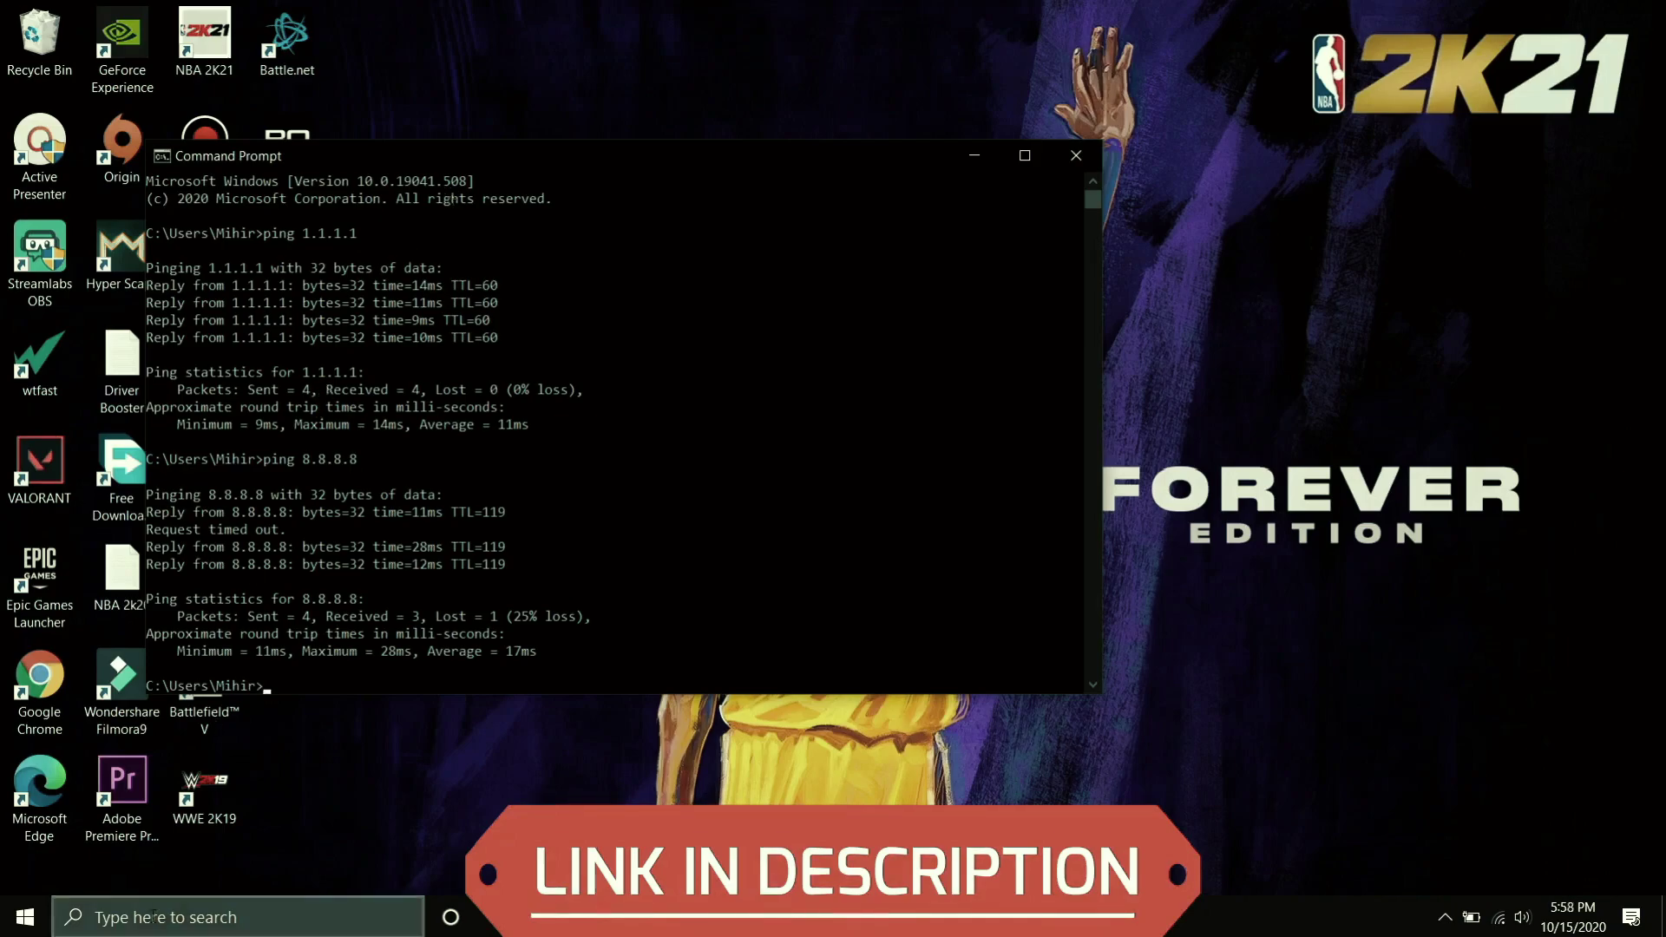
Step: Search Windows for "view netwo" and open the network connections window
left_click(184, 922)
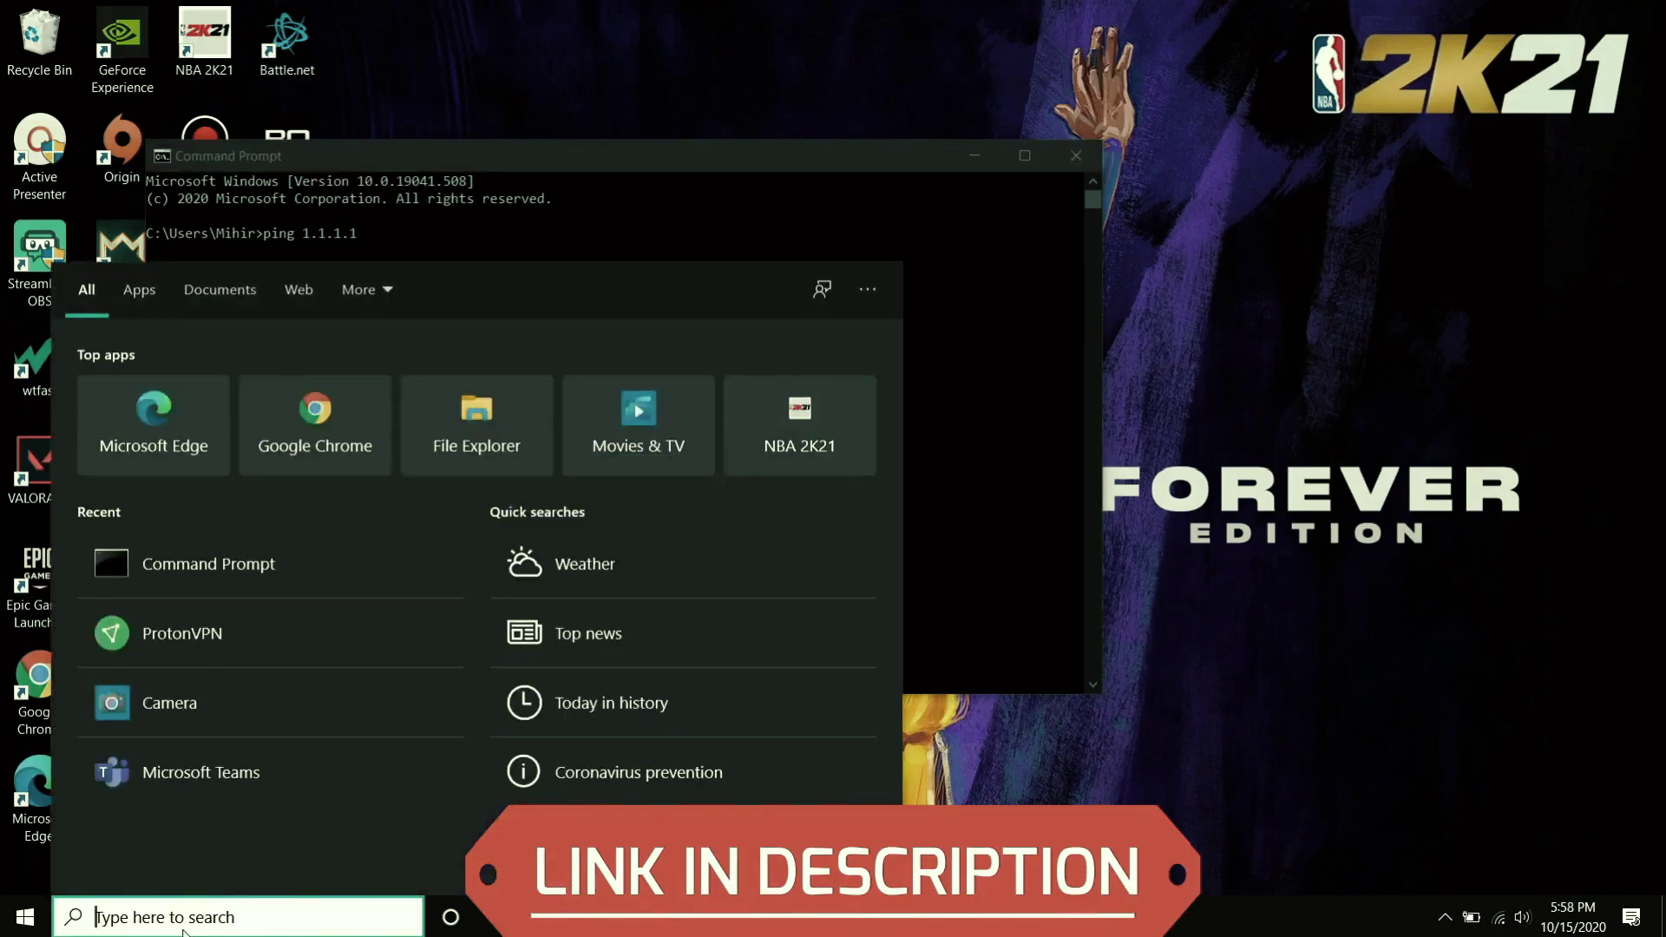
type("view")
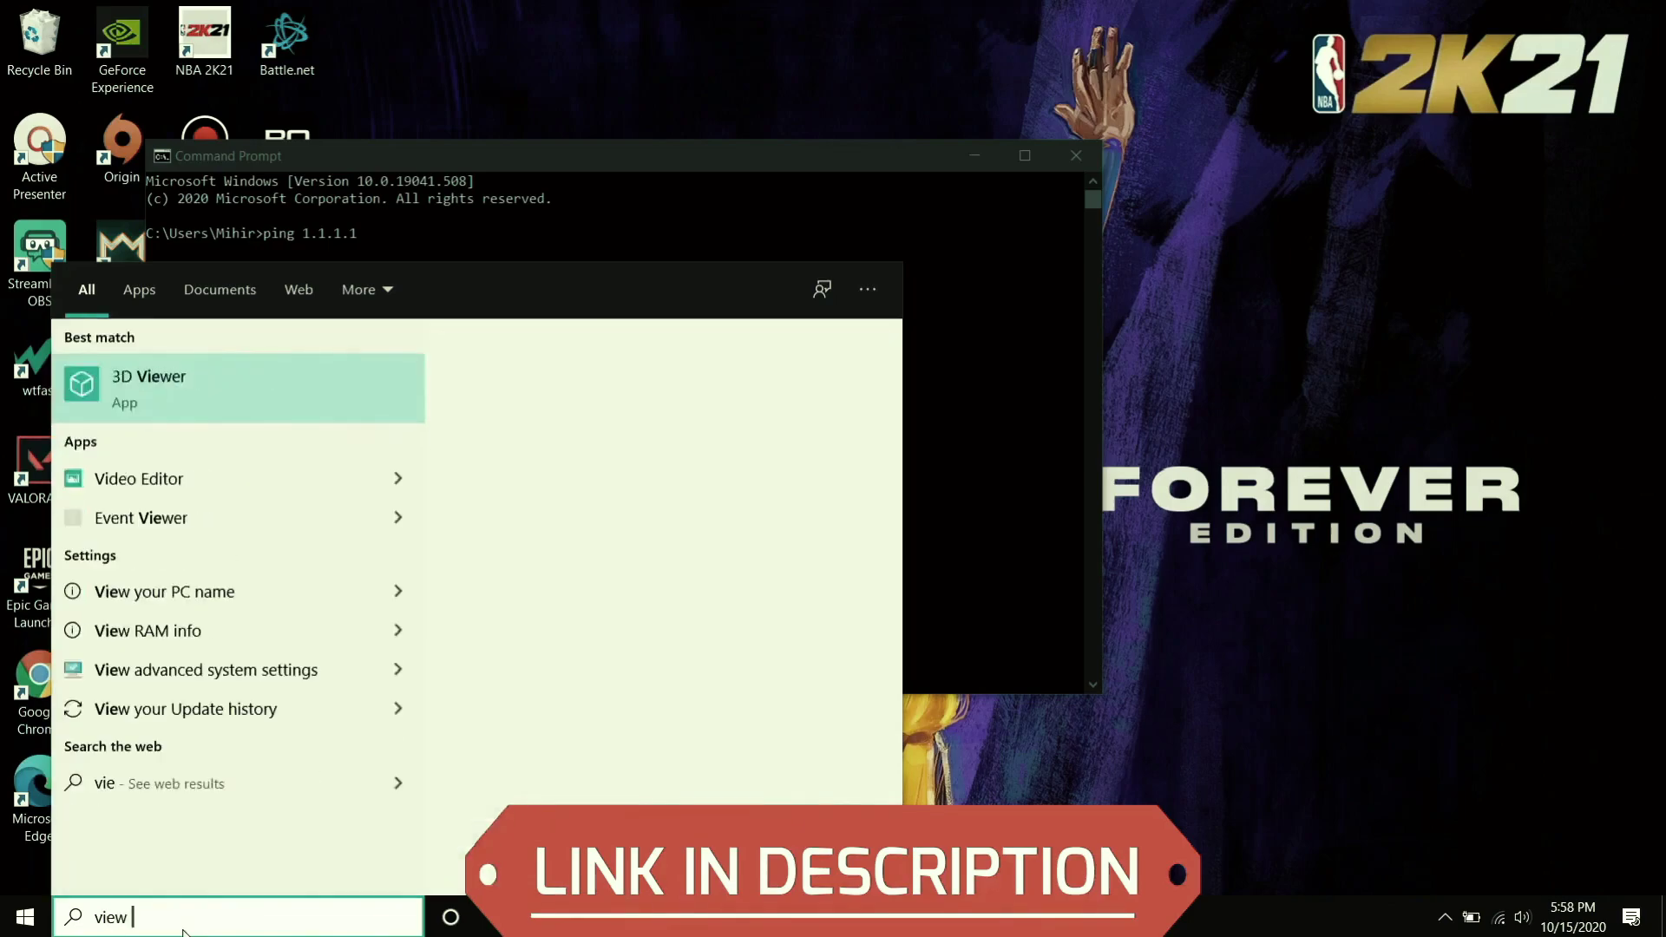
type(" netwo")
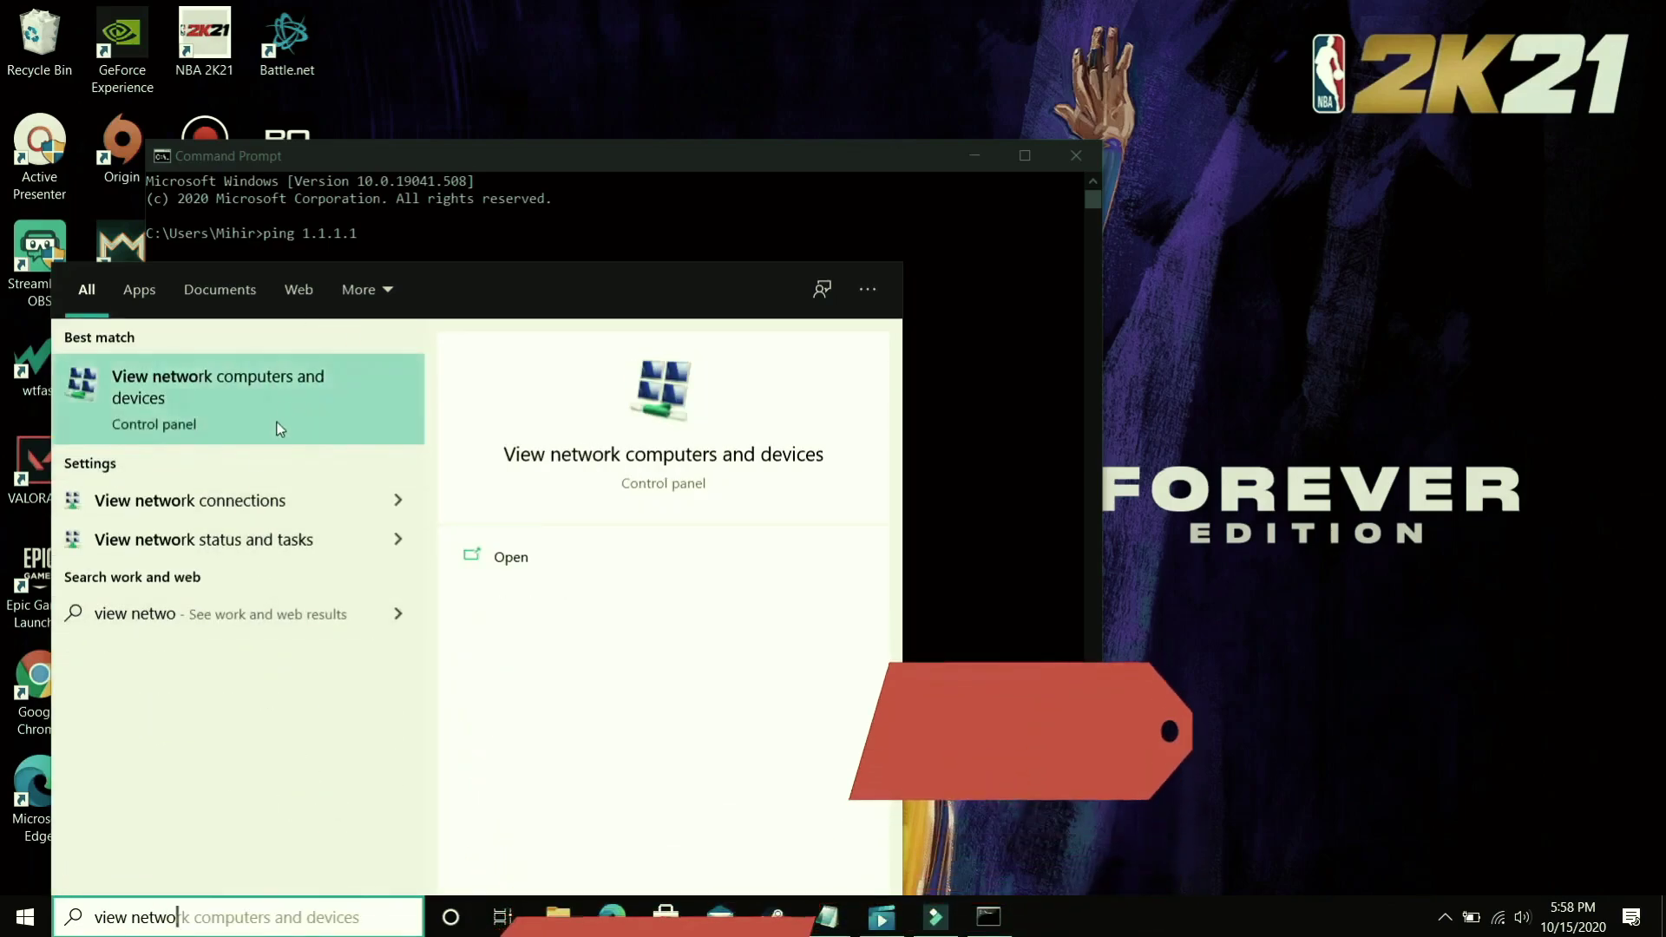
left_click(204, 511)
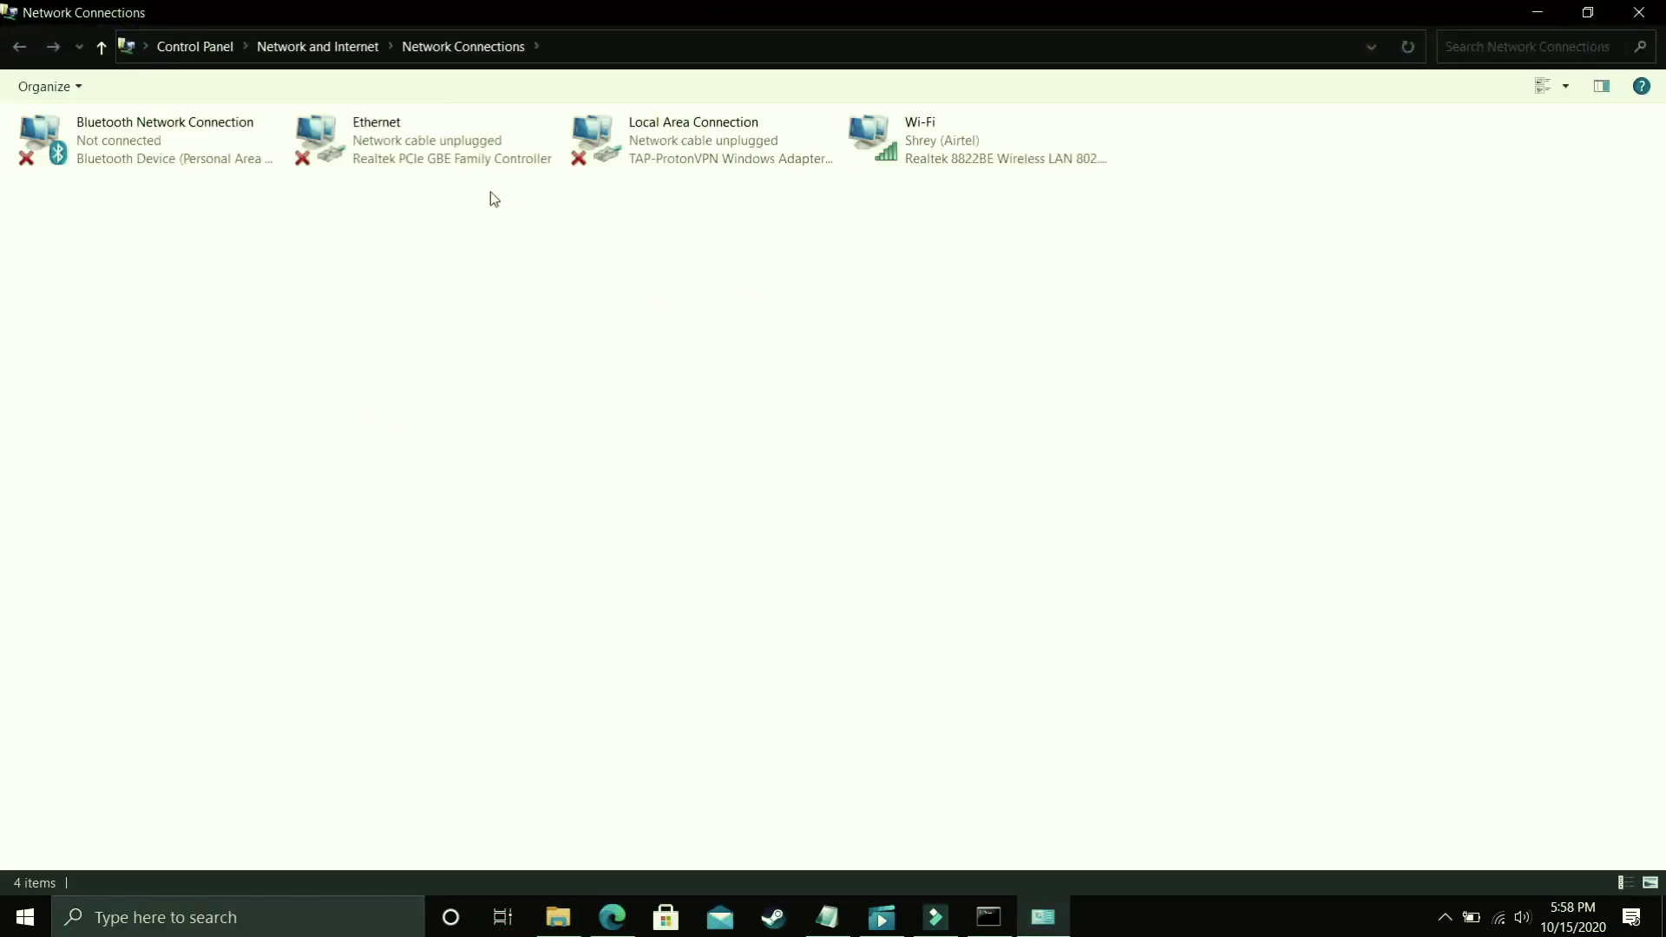
Step: Open the Internet Protocol Version 4 (TCP/IPv4) properties of the Wi-Fi connection
double_click(942, 158)
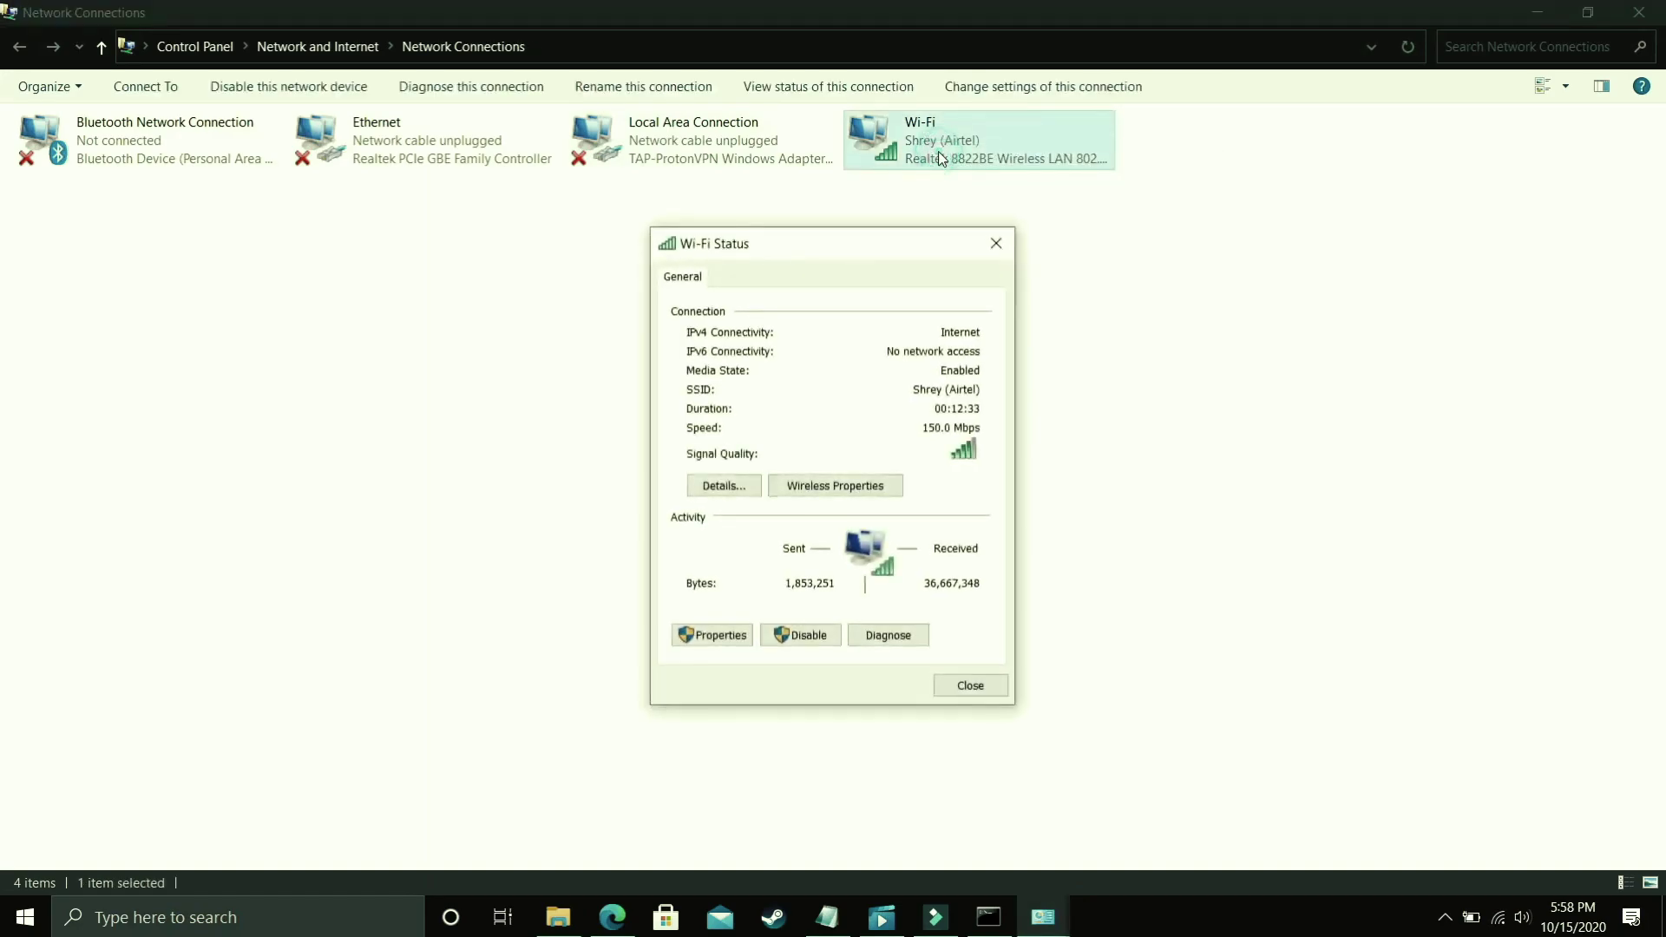
left_click(701, 640)
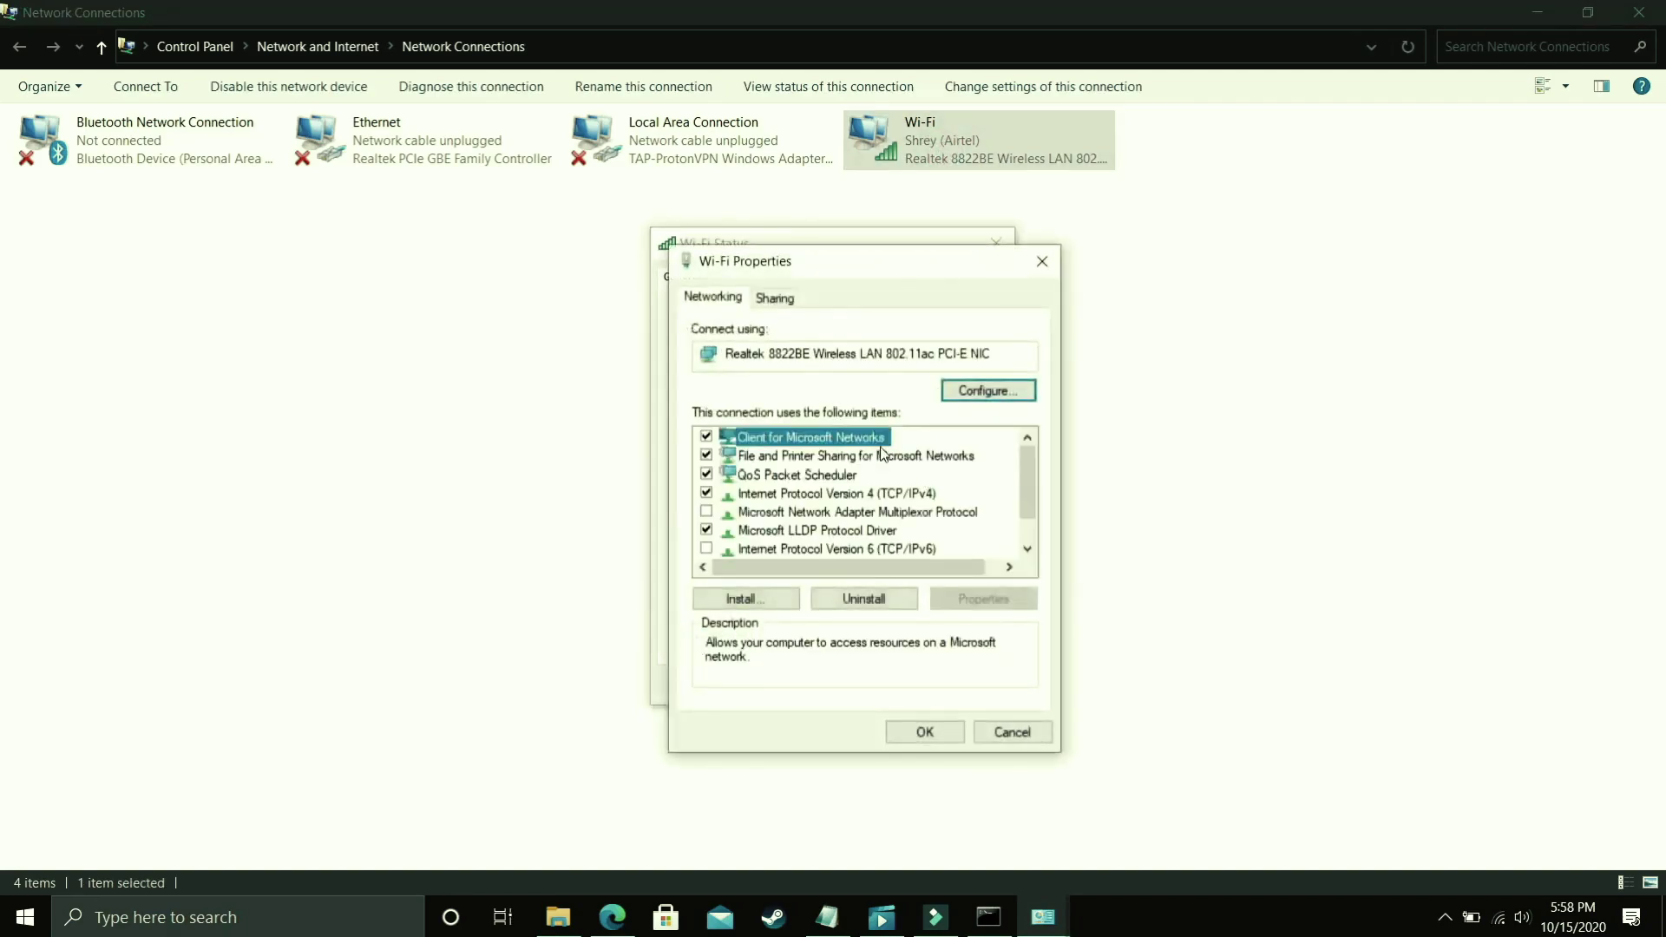
left_click(855, 493)
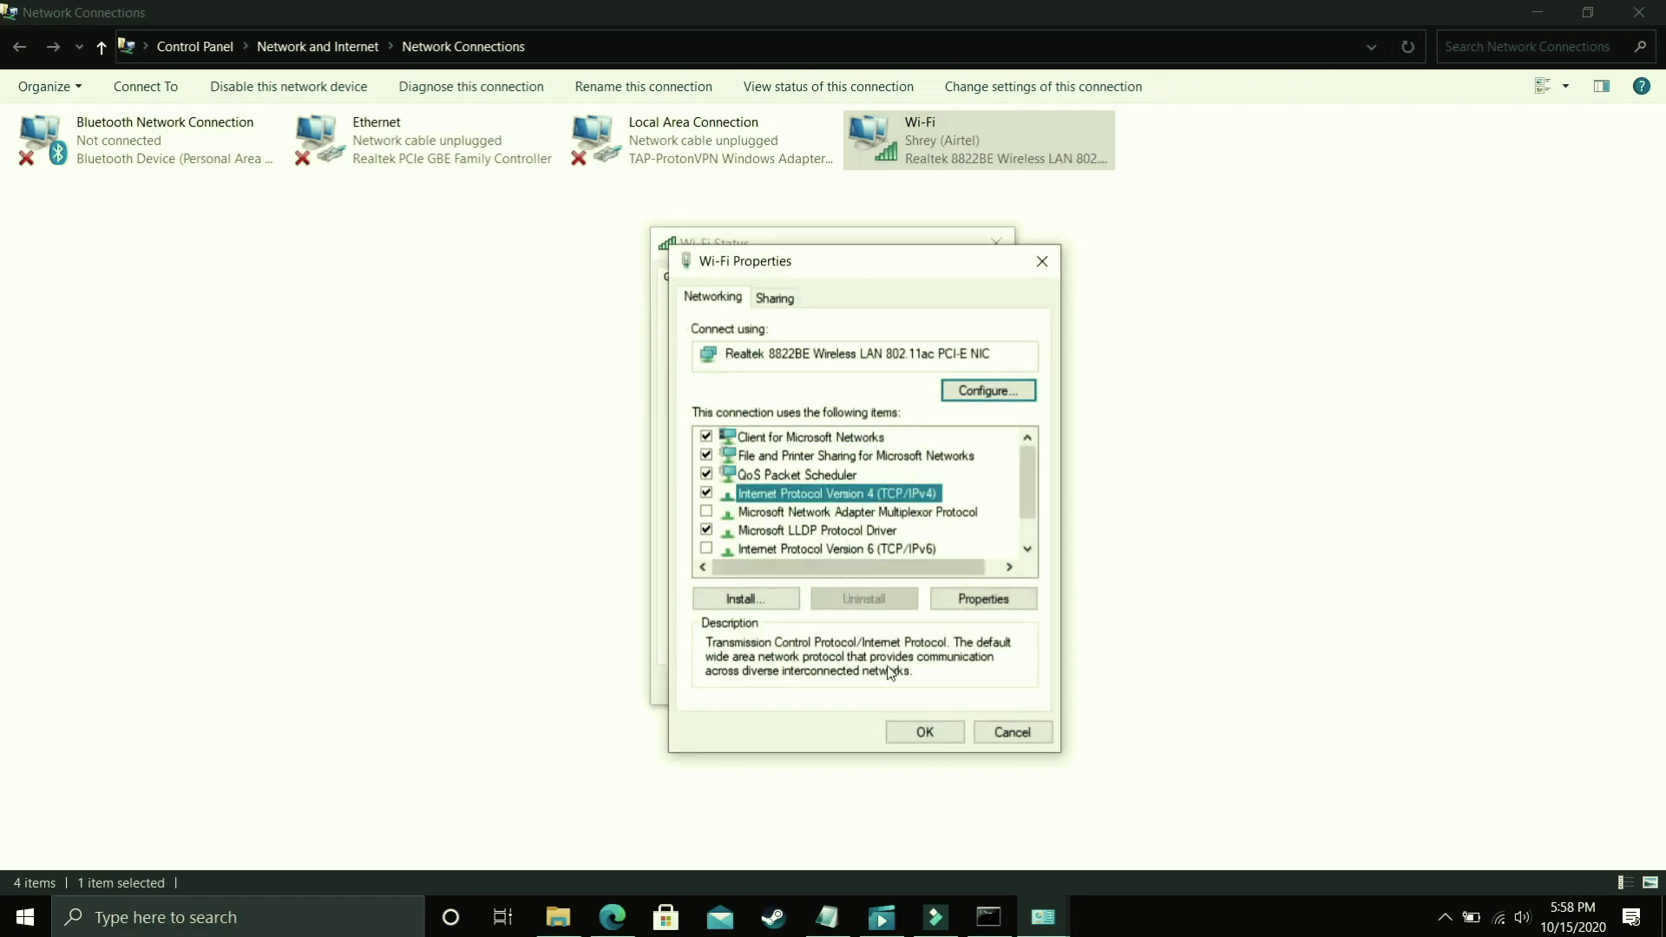
left_click(965, 597)
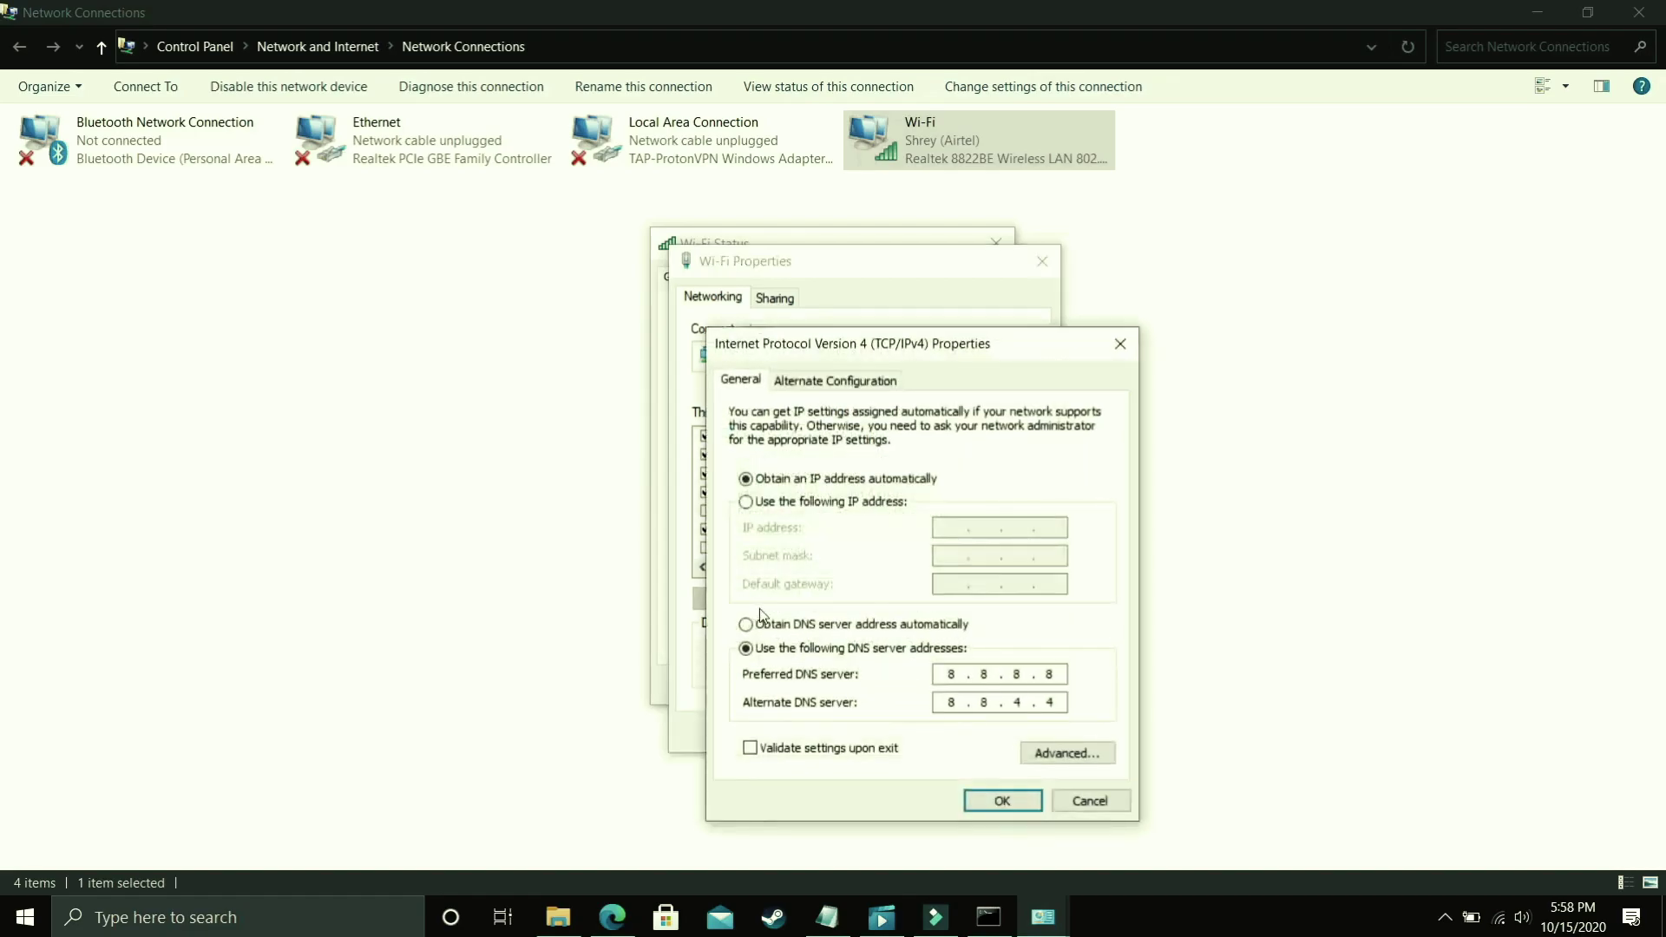
Step: Choose manually specified DNS server addresses, enable validating settings upon exit, and set the preferred DNS server to 1.1.1.1
left_click(771, 625)
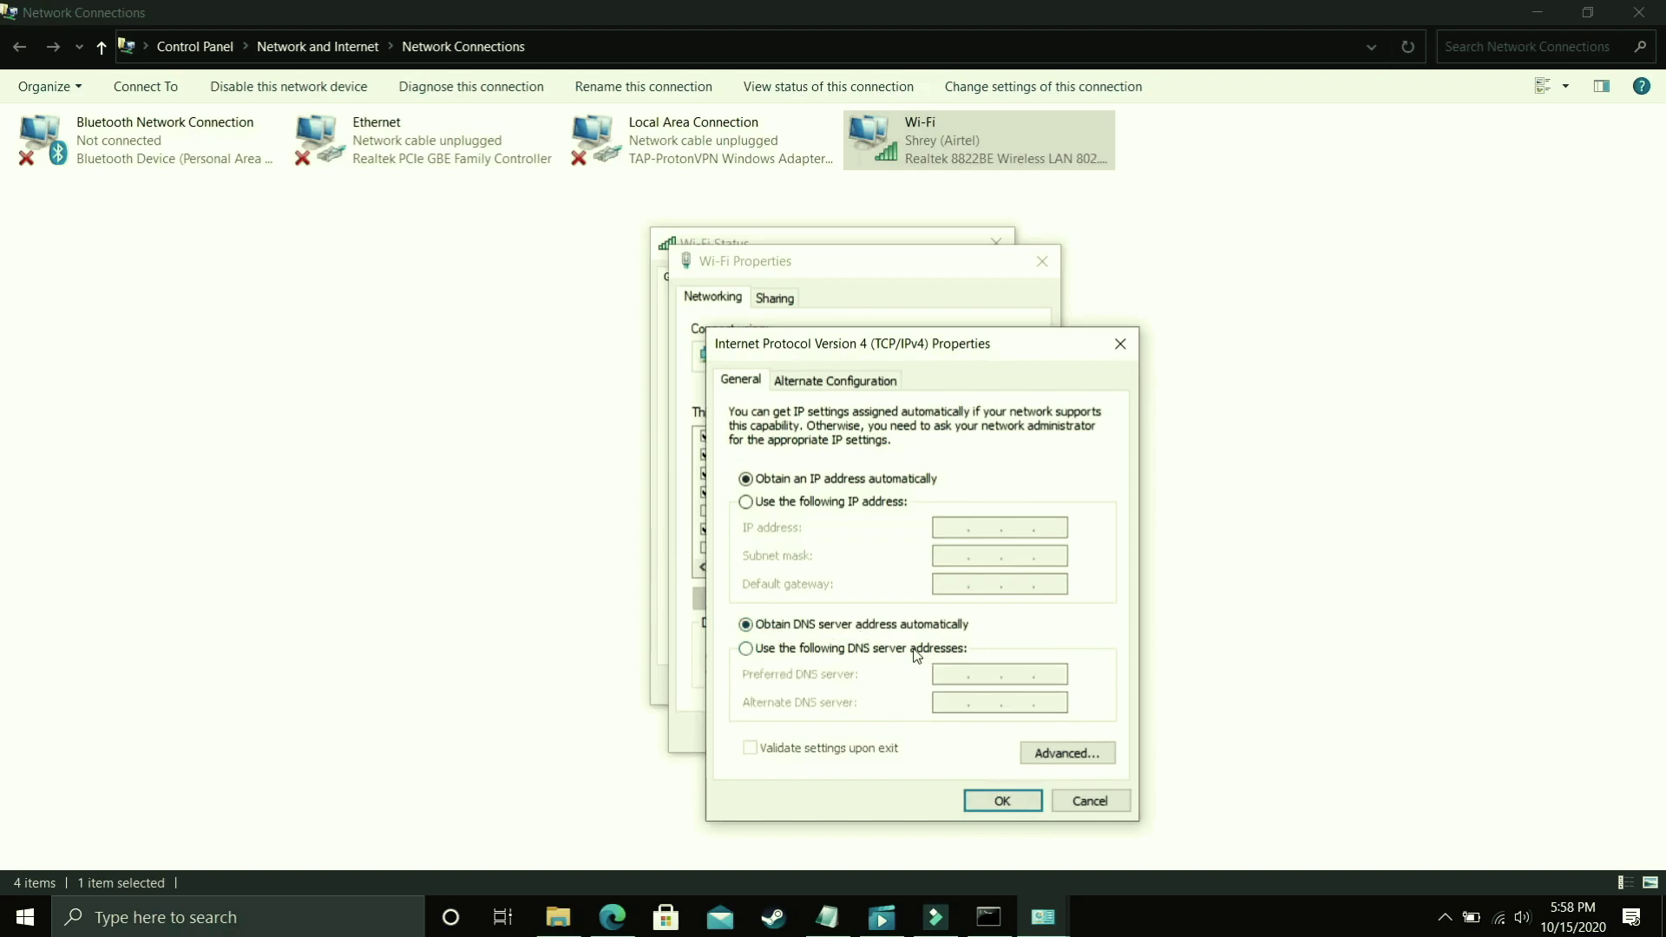
left_click(766, 651)
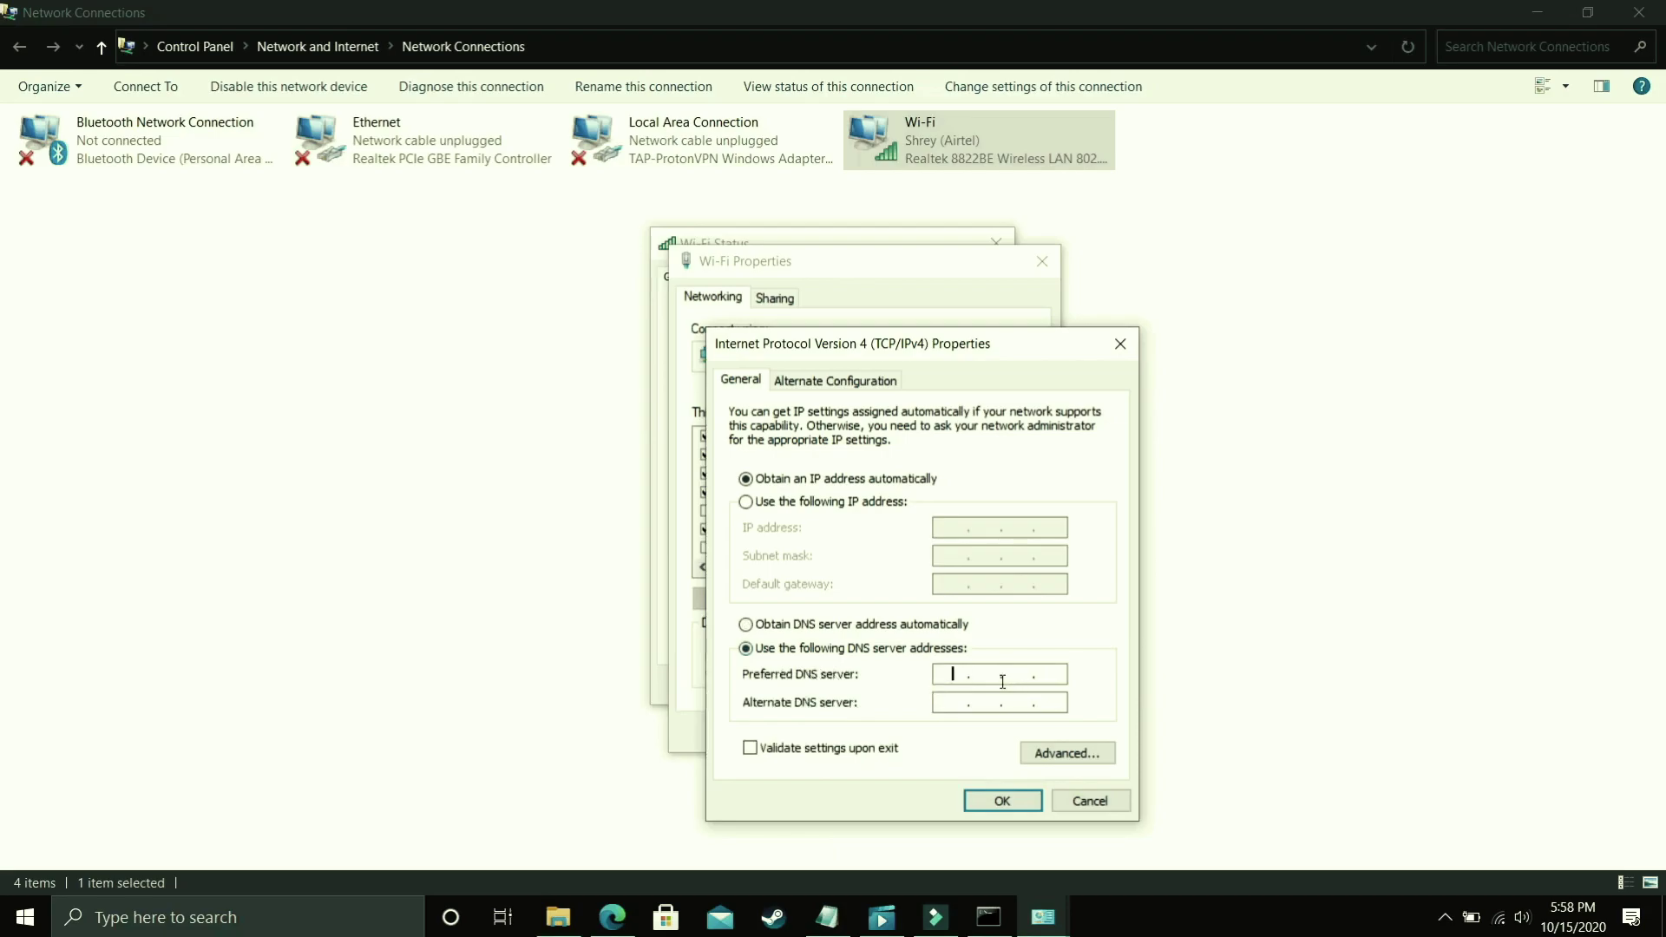
left_click(989, 917)
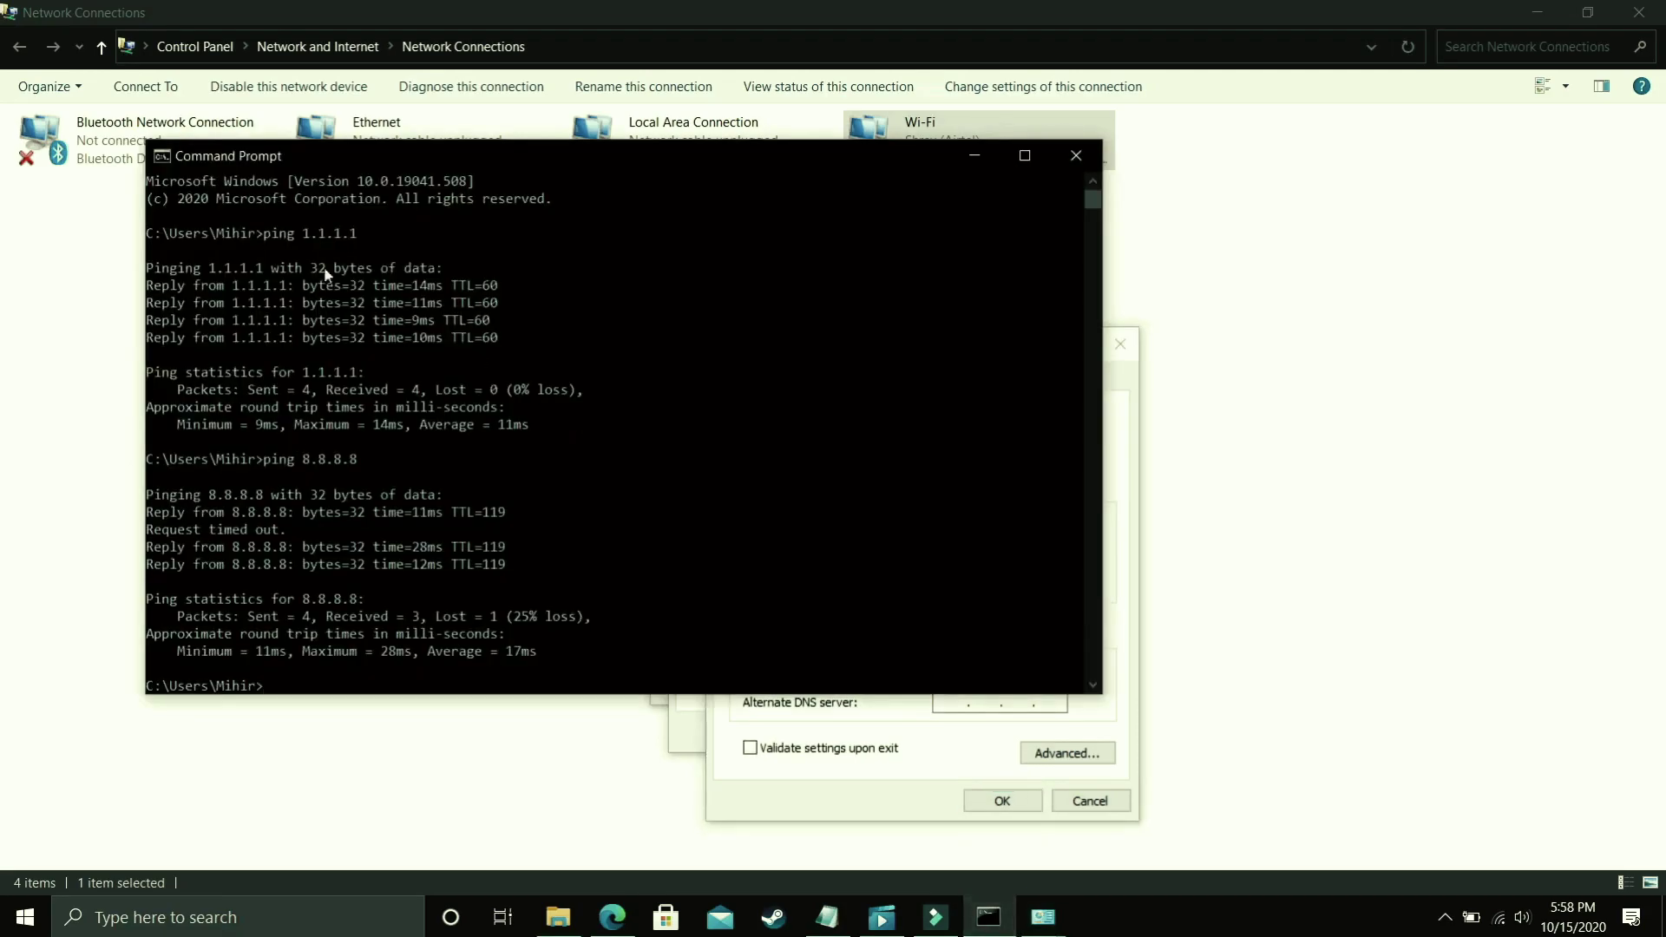
left_click(884, 752)
left_click(949, 676)
type("1.1.1.1")
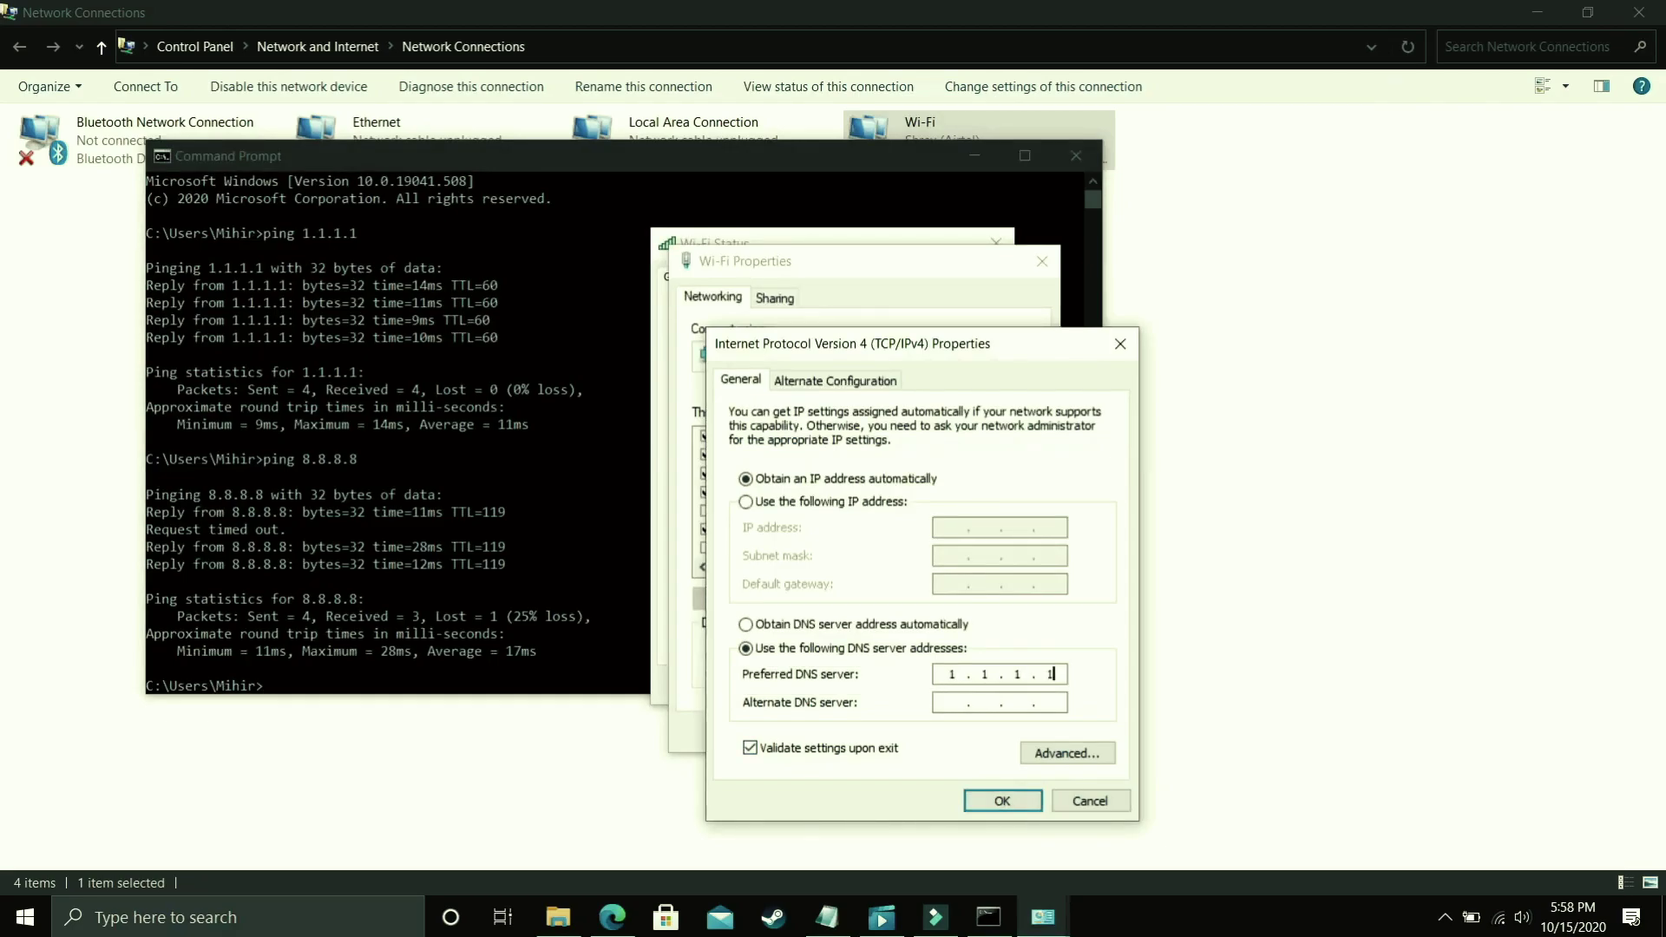
Step: Replace the preferred DNS server with 8.8.8.8 and set the alternate DNS server to 8.8.4.4
left_click(965, 701)
left_click(964, 675)
key("BackSpace")
type("8.8.8.88.8.4.4")
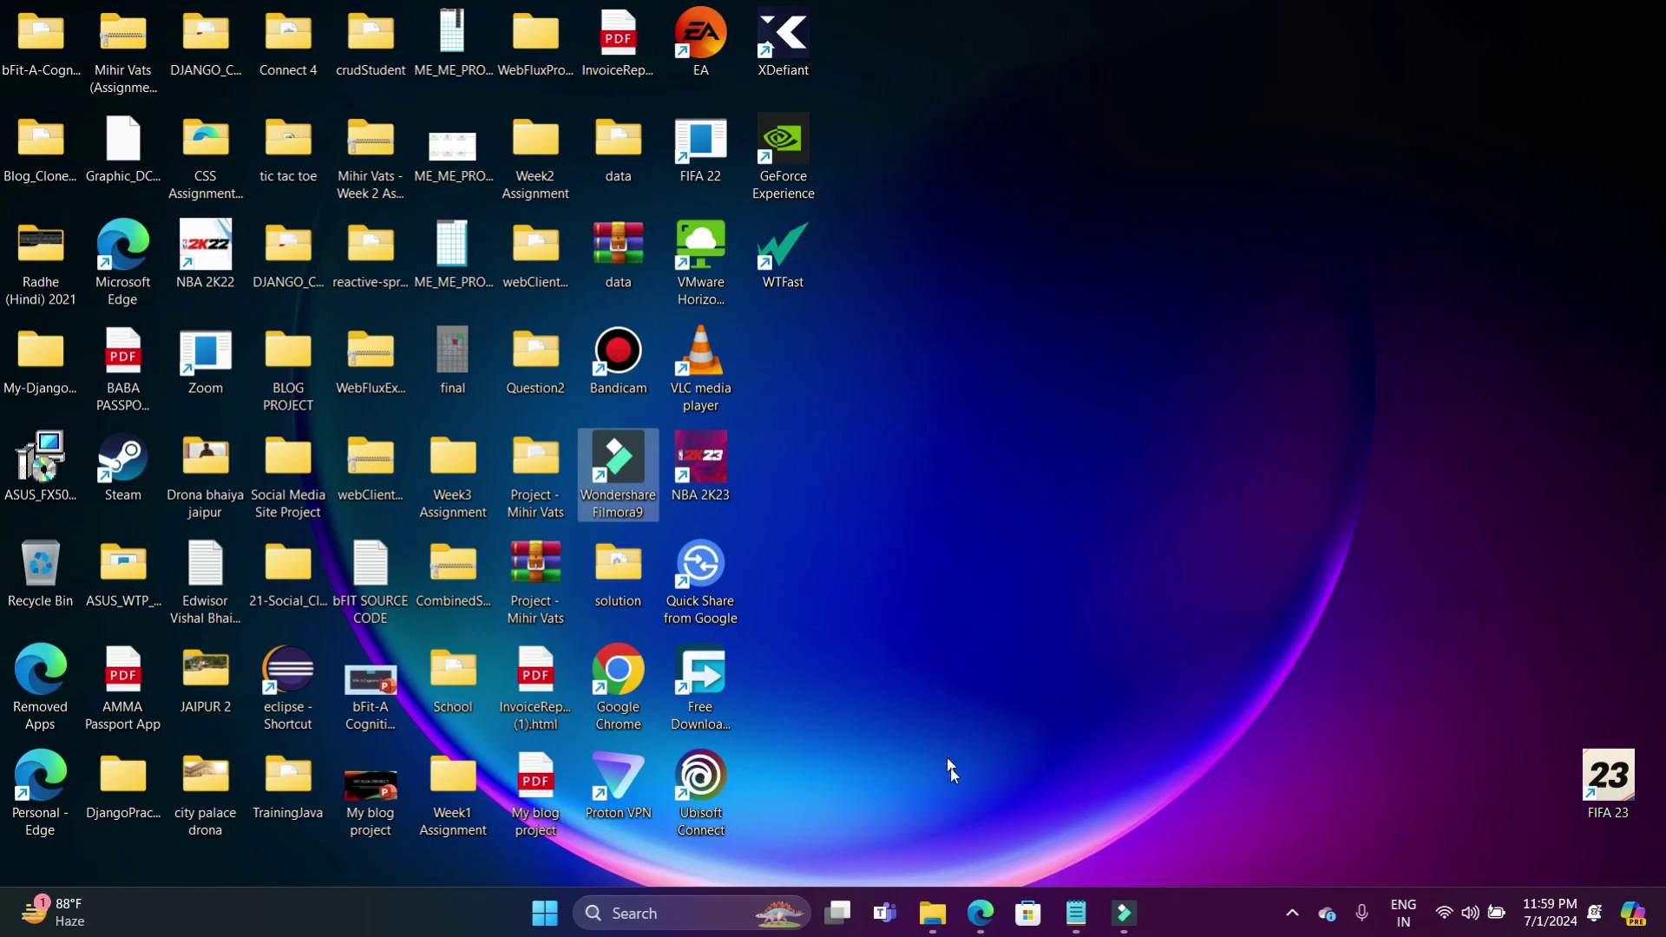
Step: Switch to Microsoft Edge and examine the "the first descendant ports" search and the Port Forward page's list of ports per platform
left_click(978, 912)
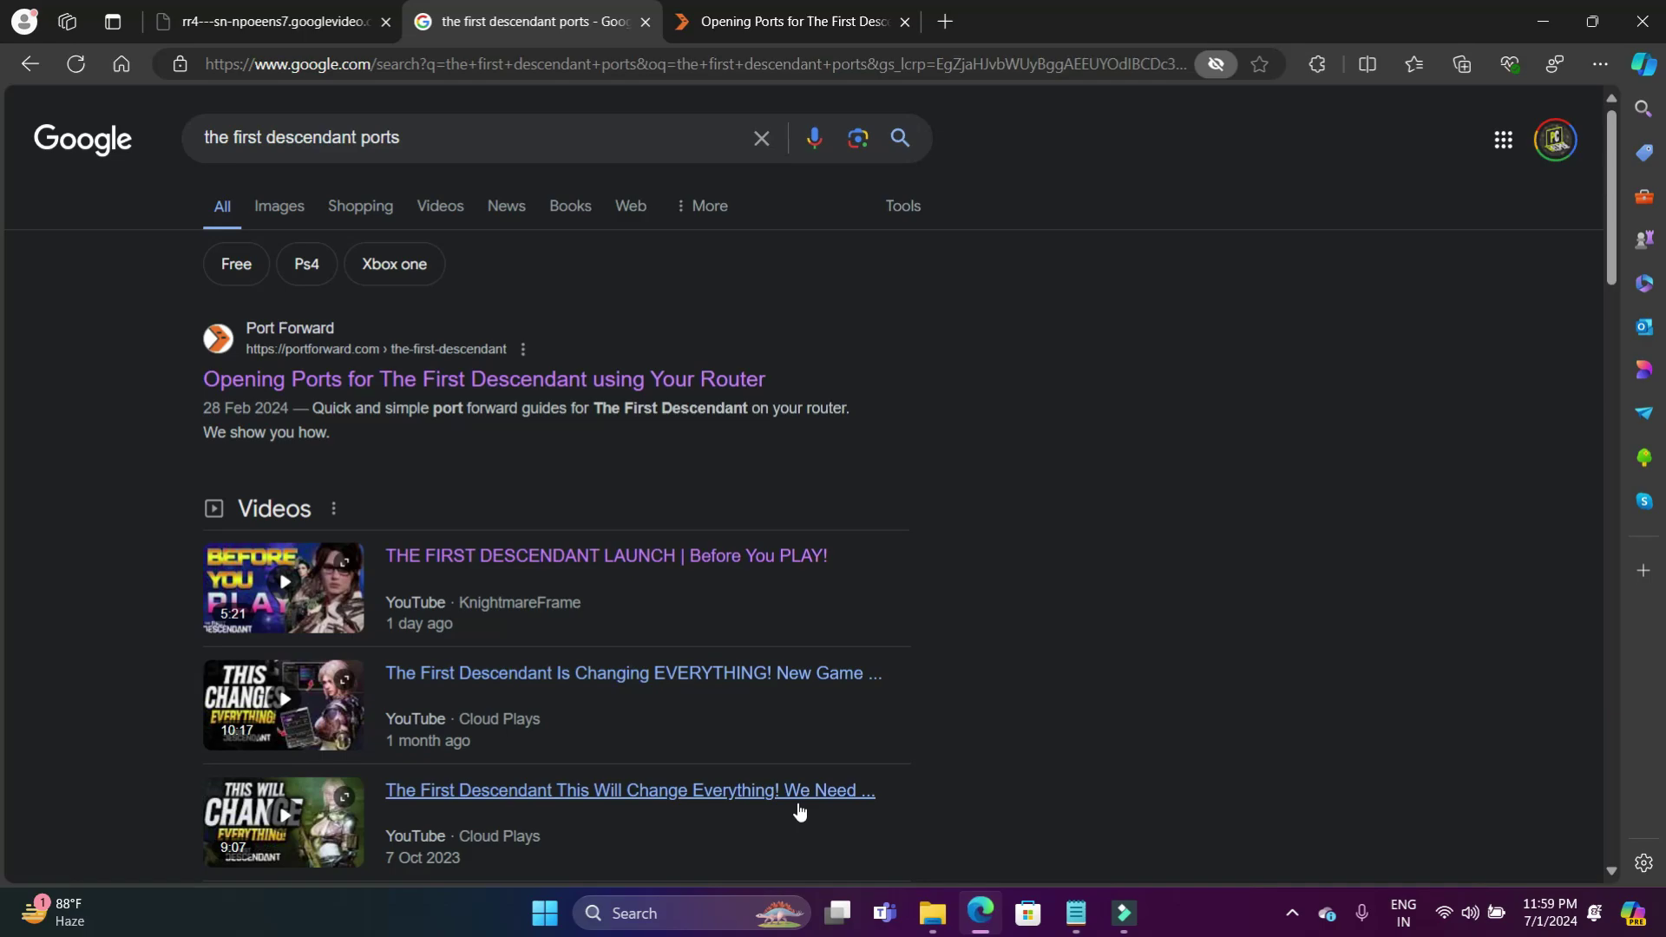
left_click(280, 140)
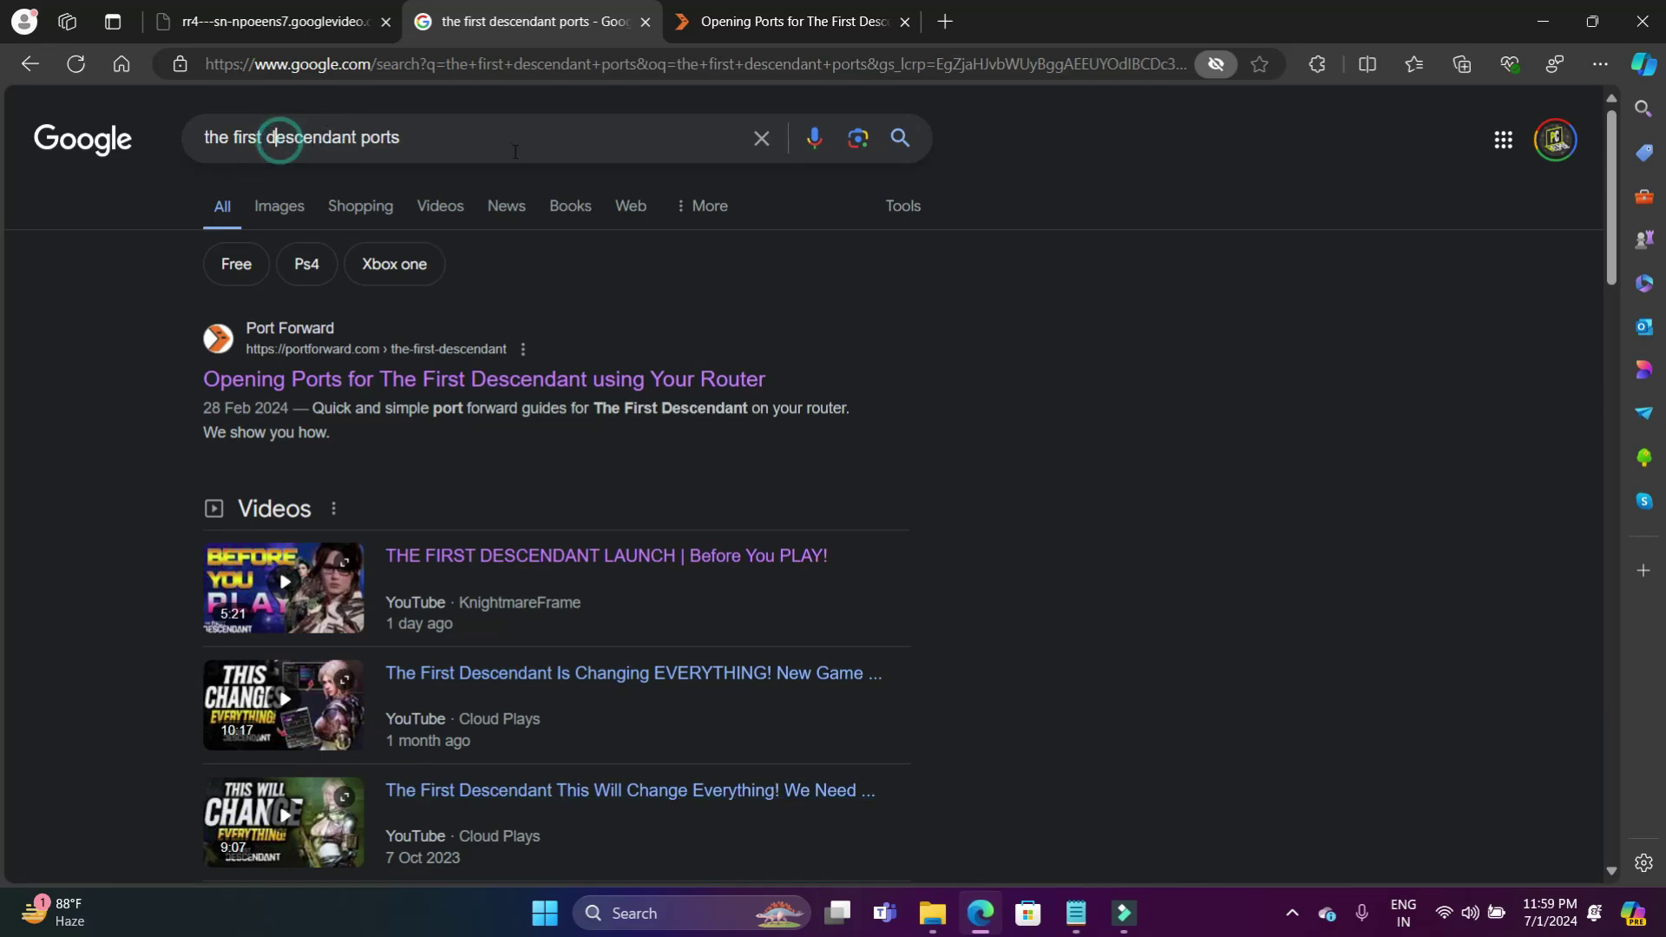
left_click_drag(469, 137, 203, 144)
left_click(88, 219)
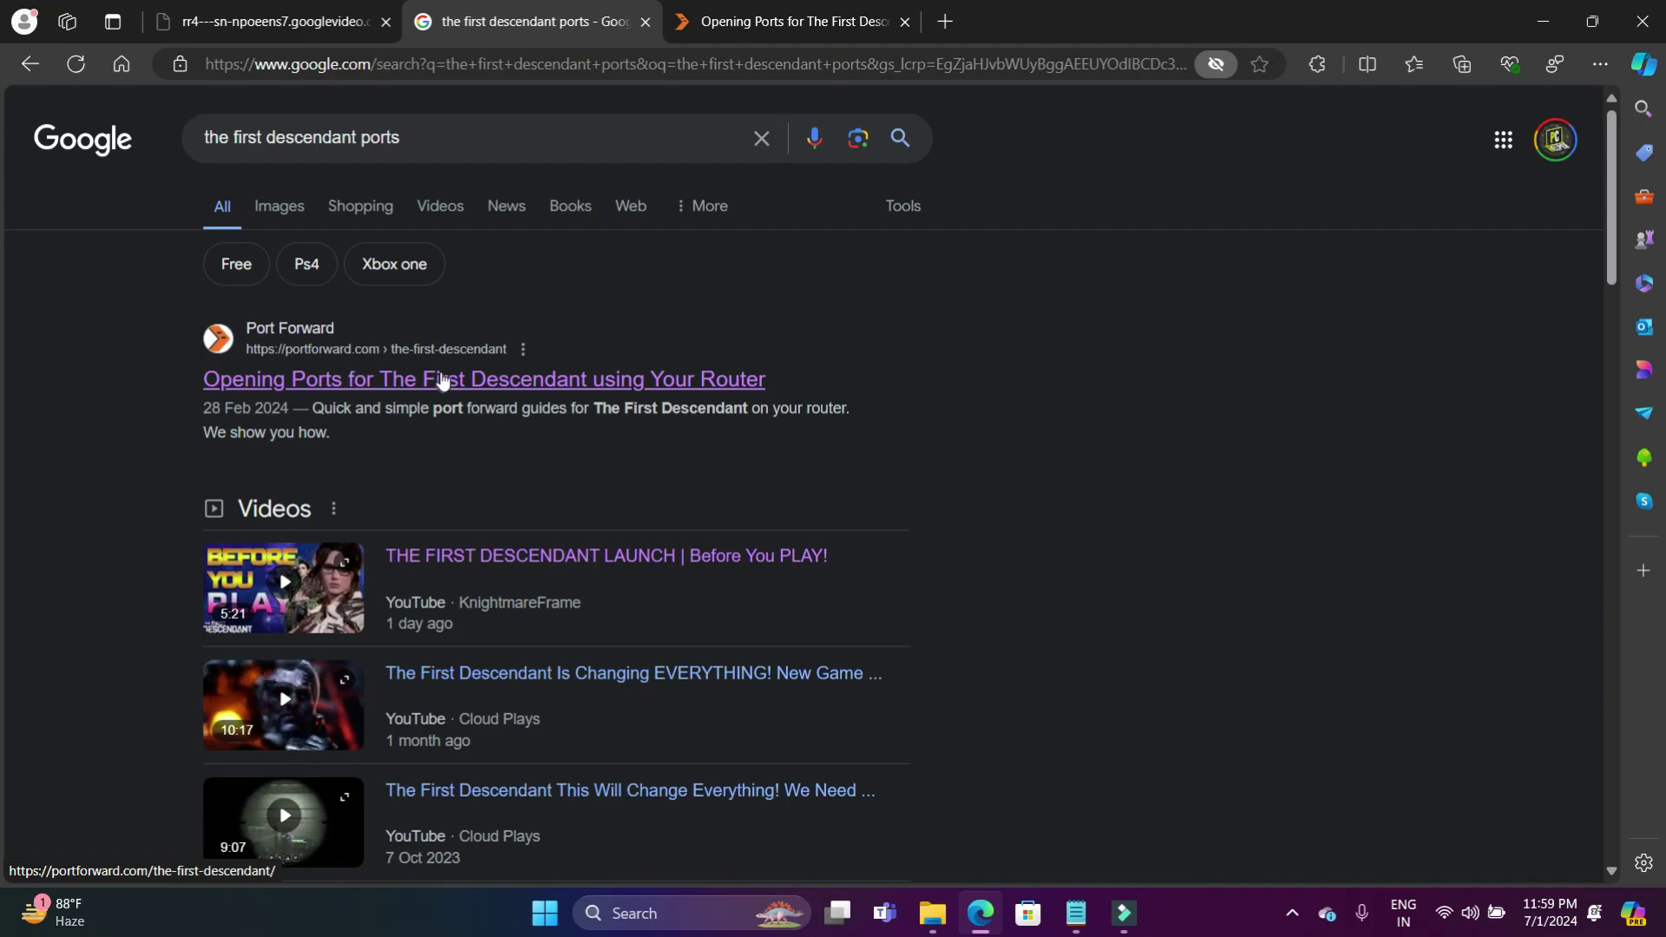
left_click(768, 21)
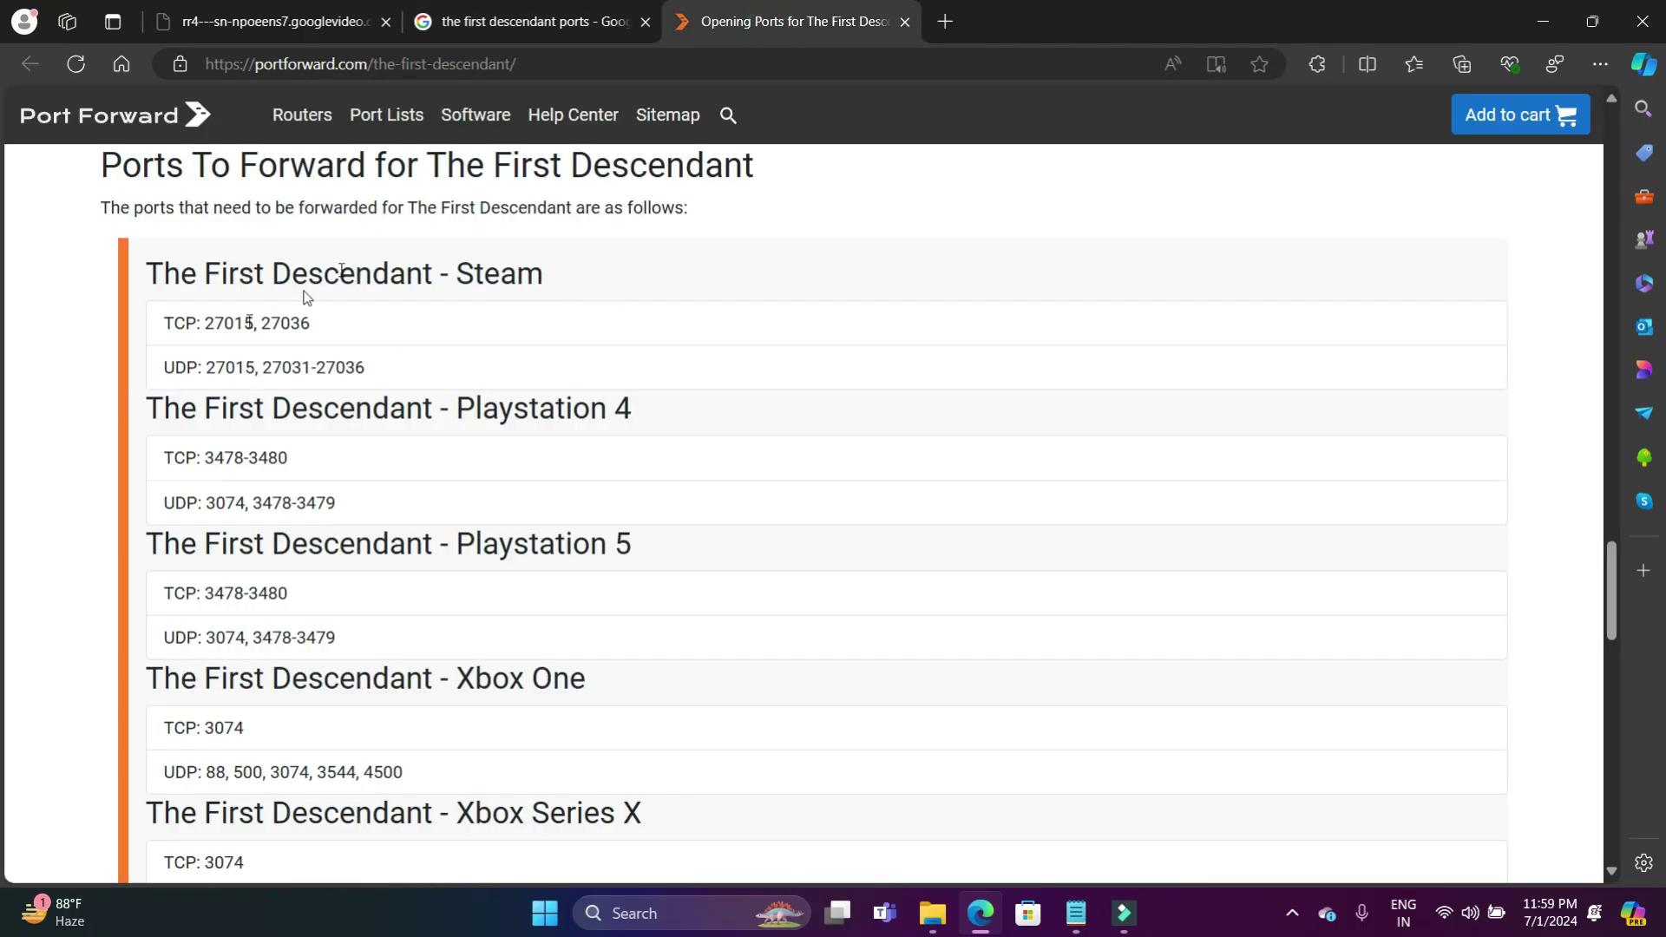
scroll(212, 341, "down", 1)
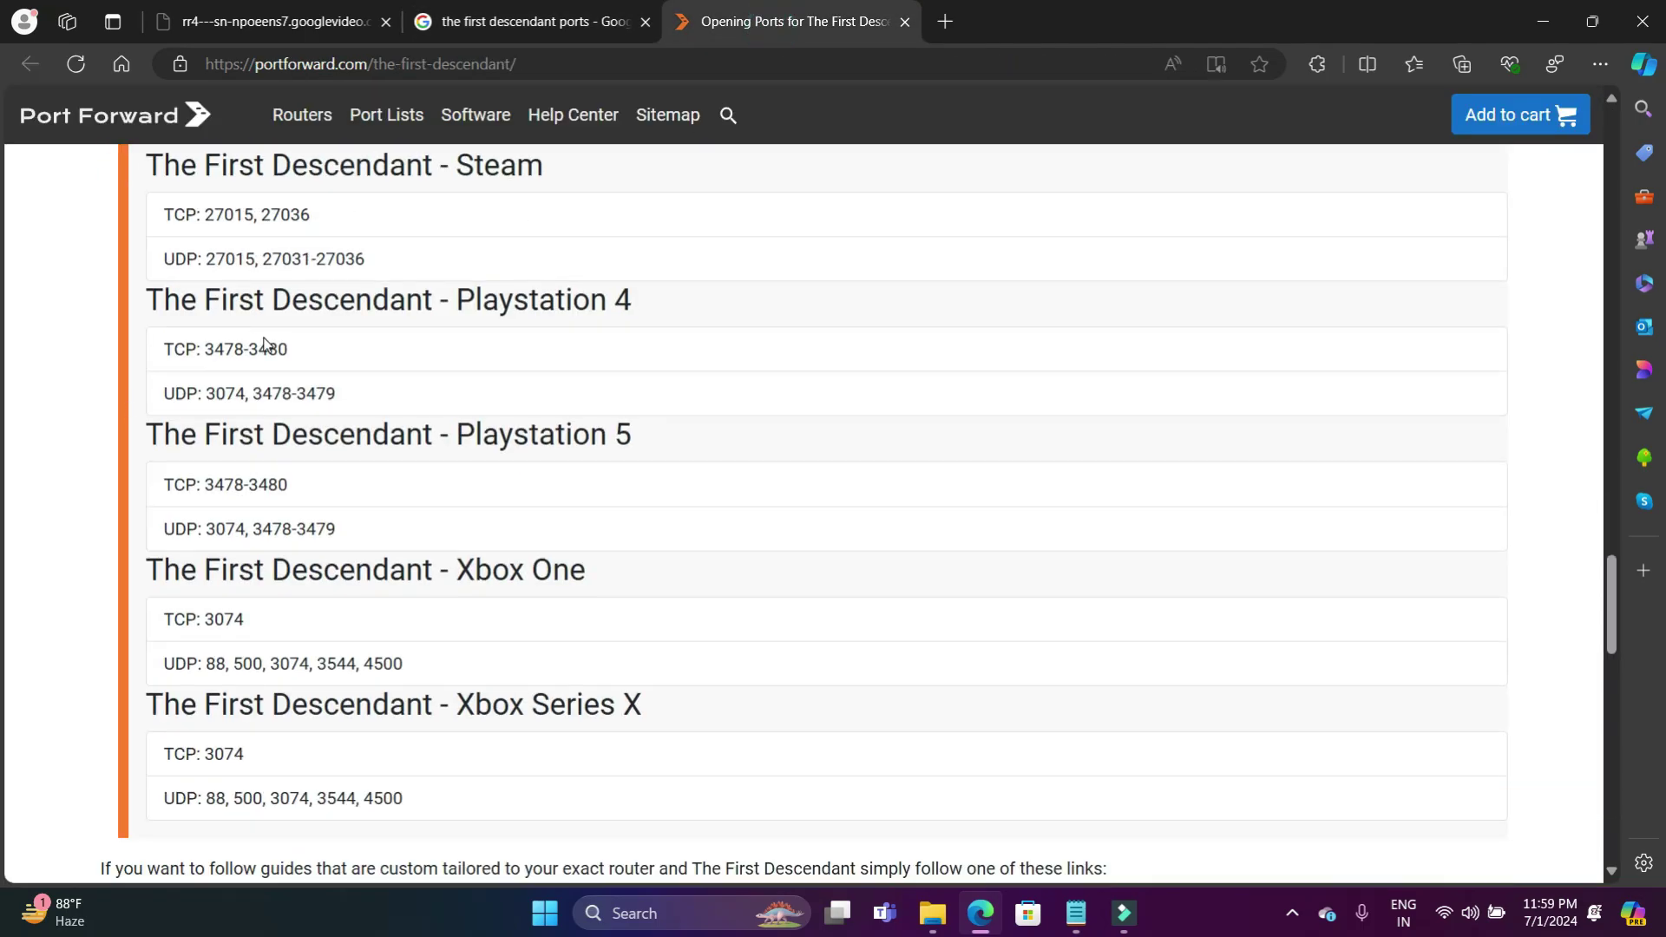
scroll(186, 345, "up", 1)
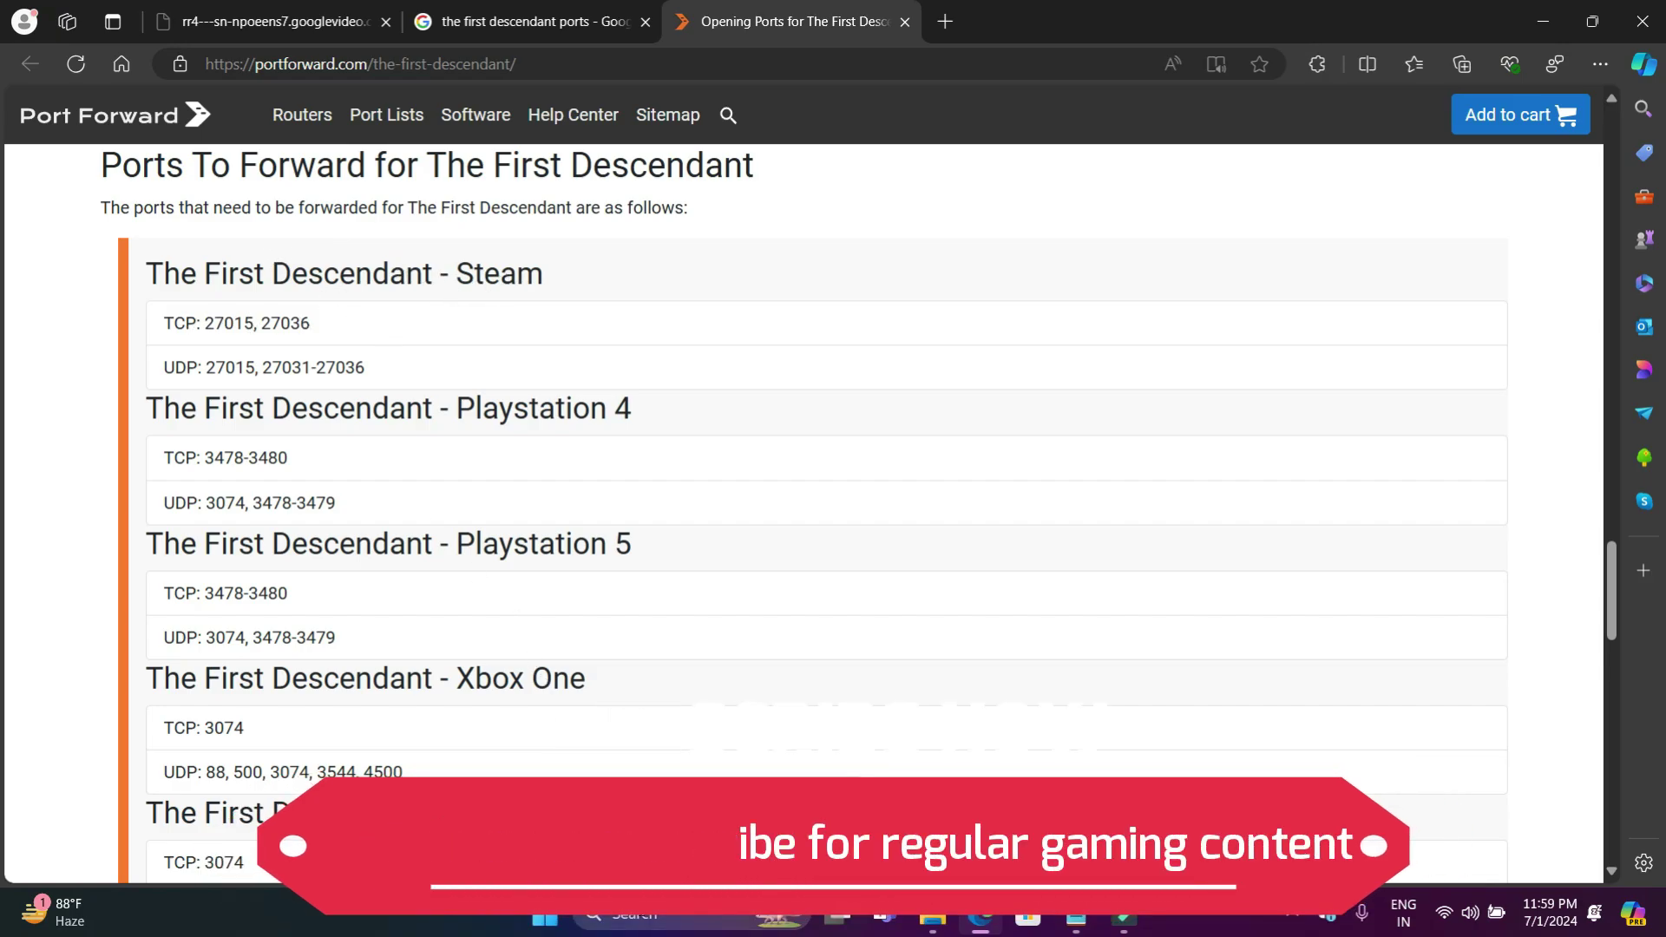
Step: Search Windows for "adva" and open Windows Defender Firewall with Advanced Security
left_click(641, 914)
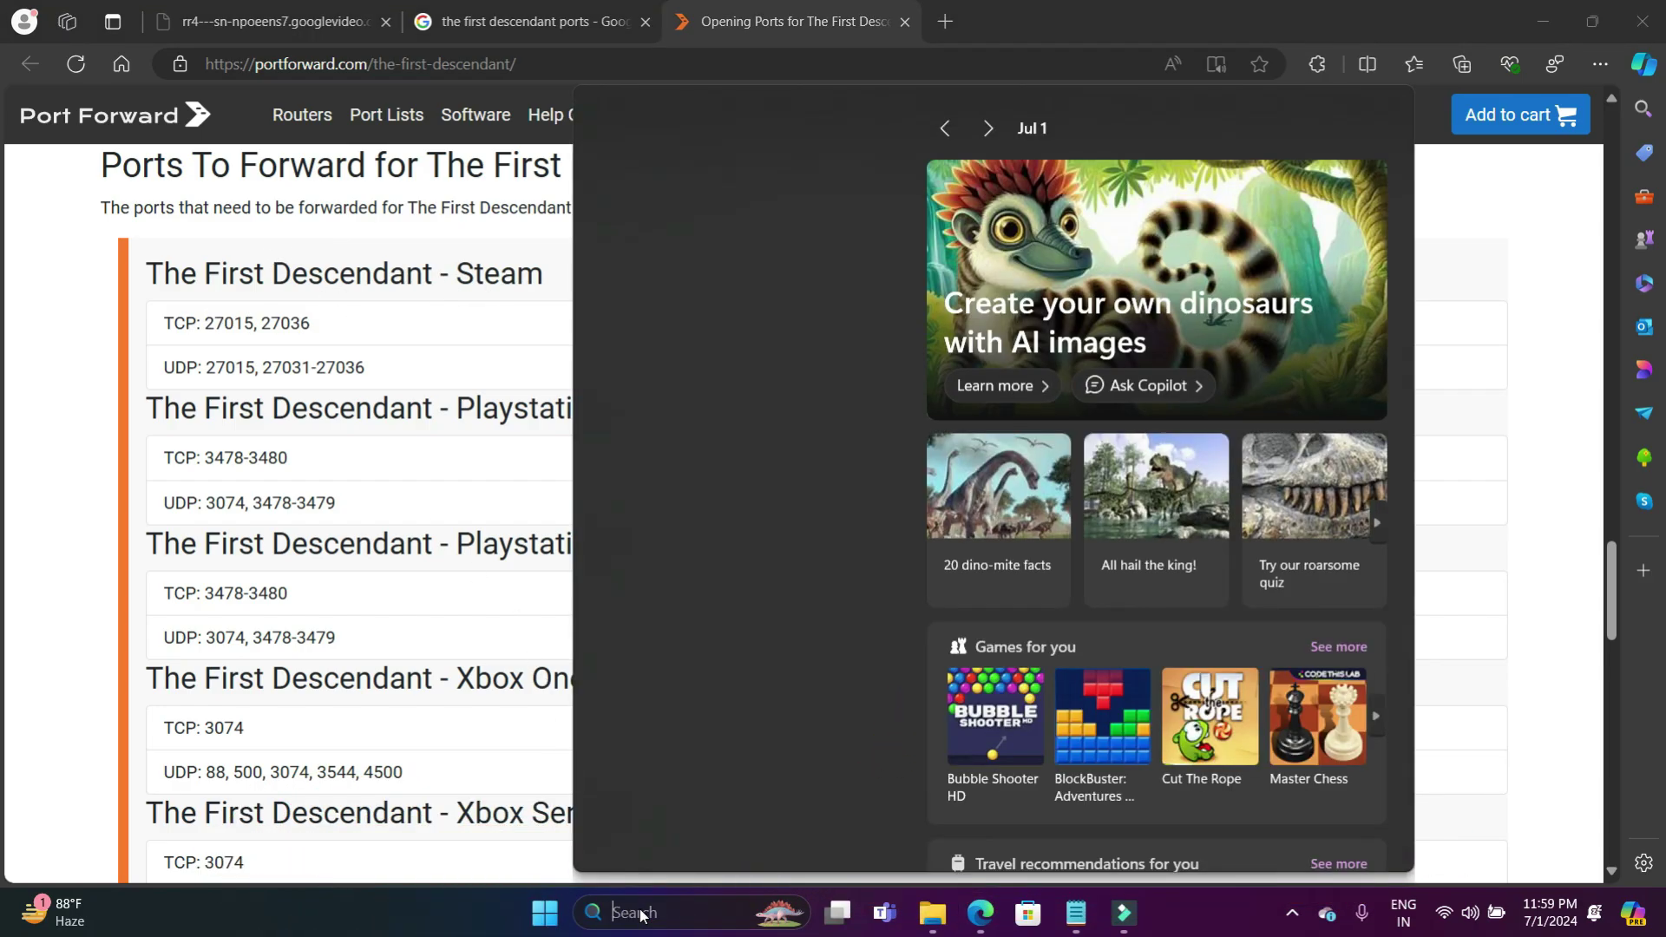
type("adva")
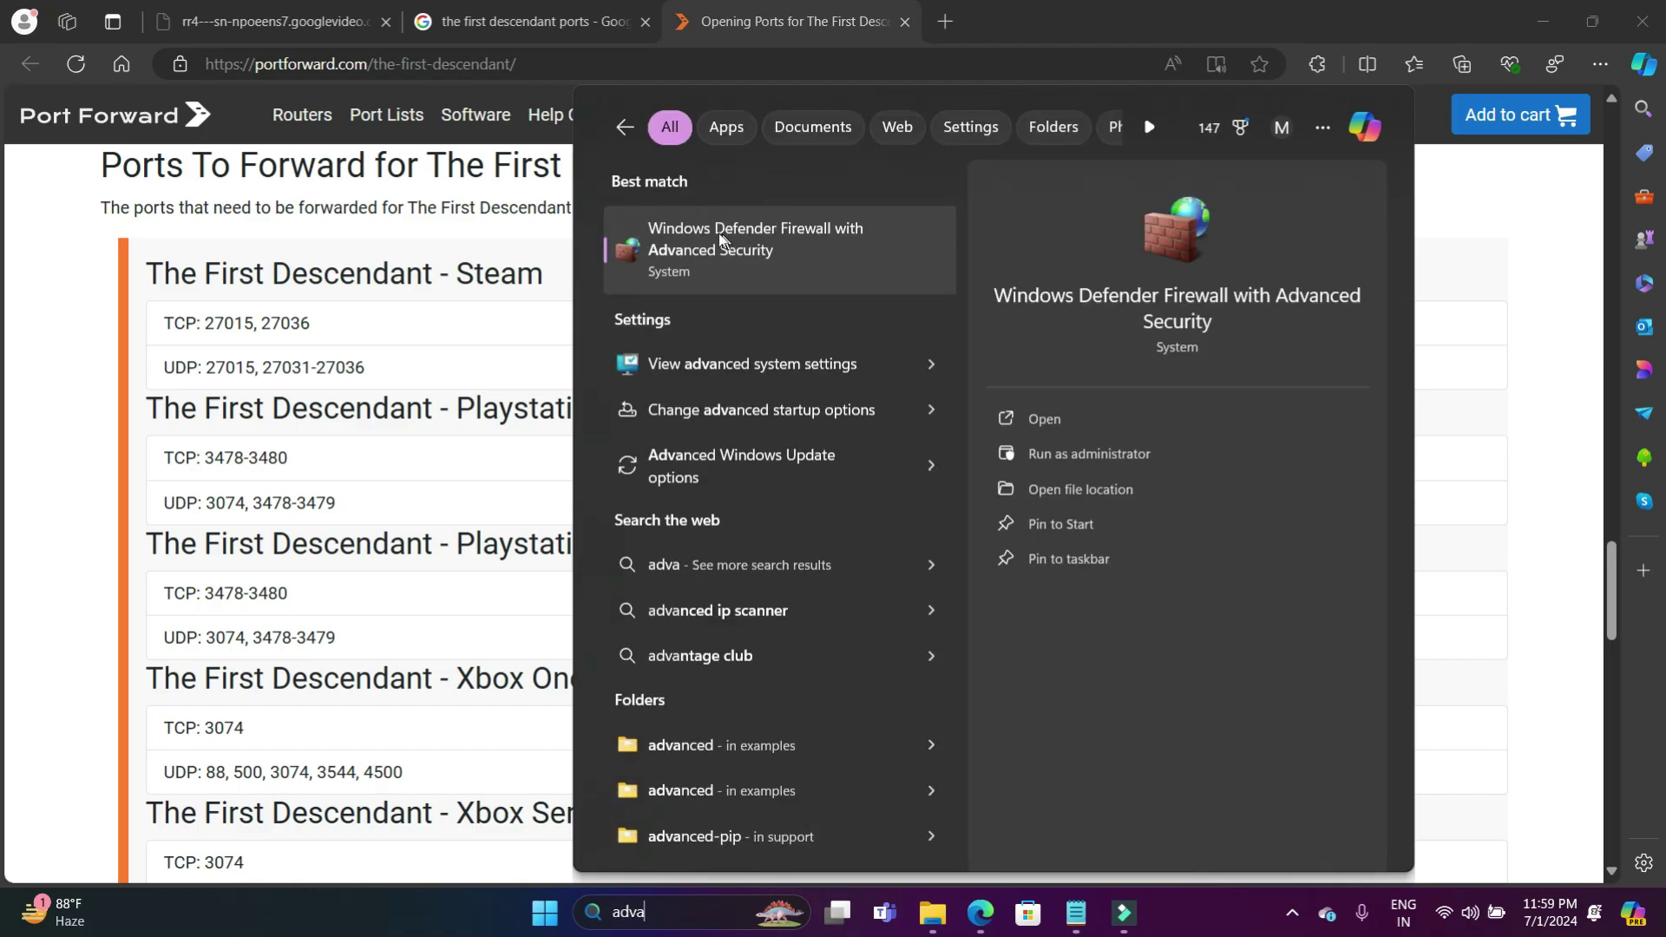
left_click(771, 246)
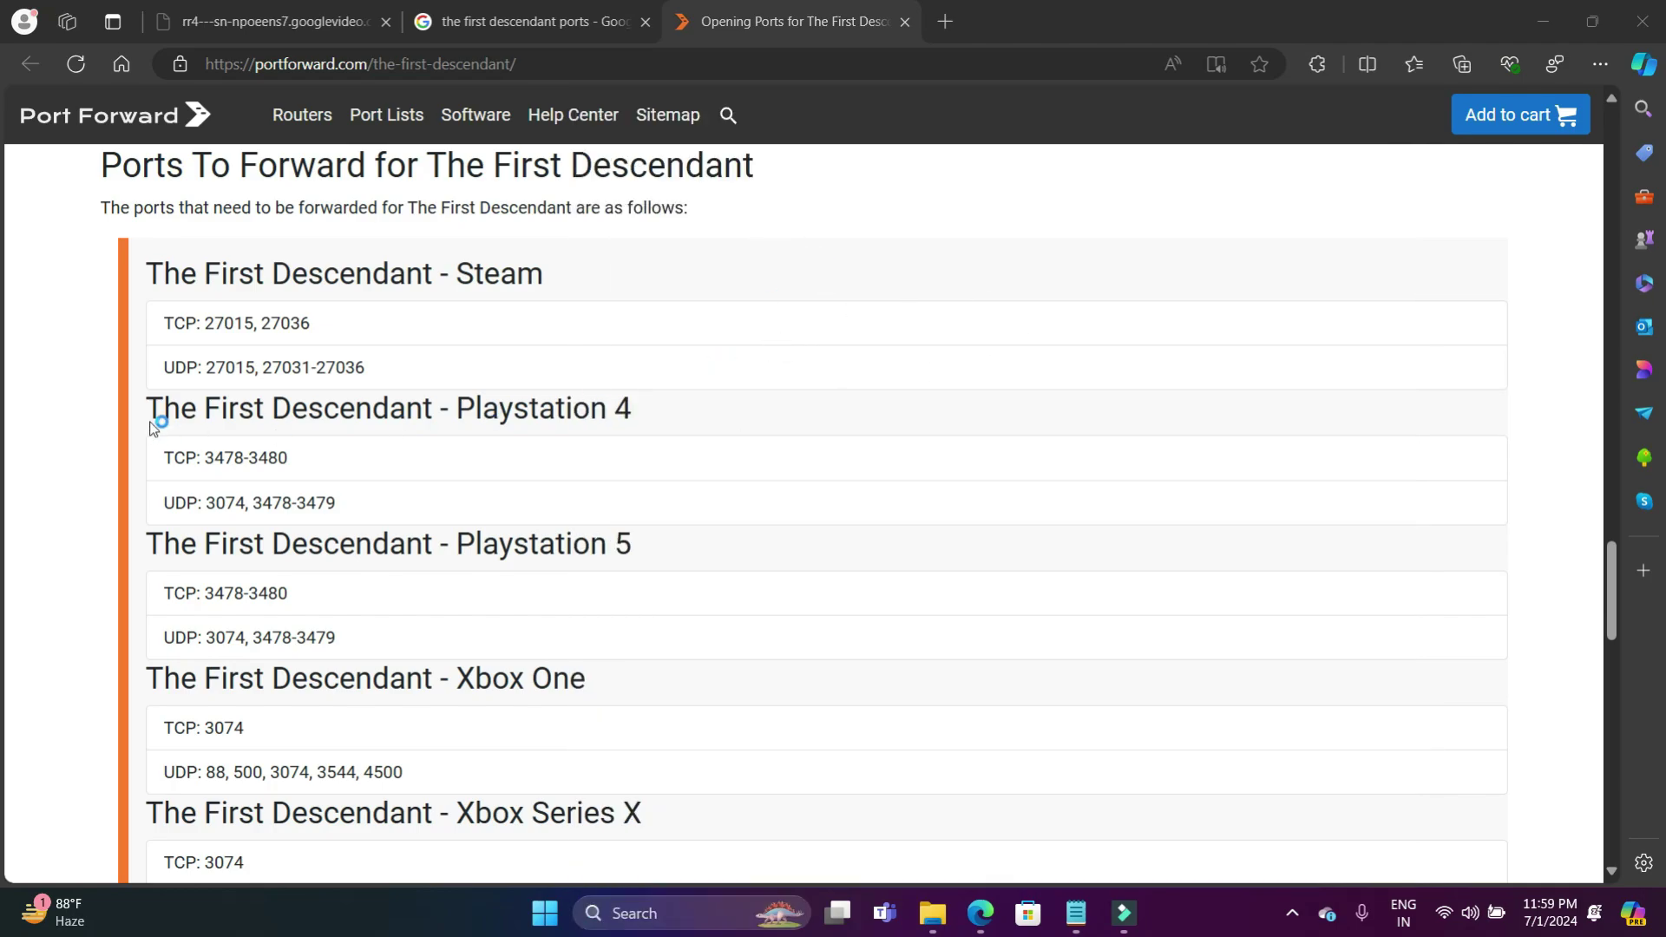
Step: Copy the Steam TCP ports 27015, 27036 from the Port Forward page
double_click(224, 325)
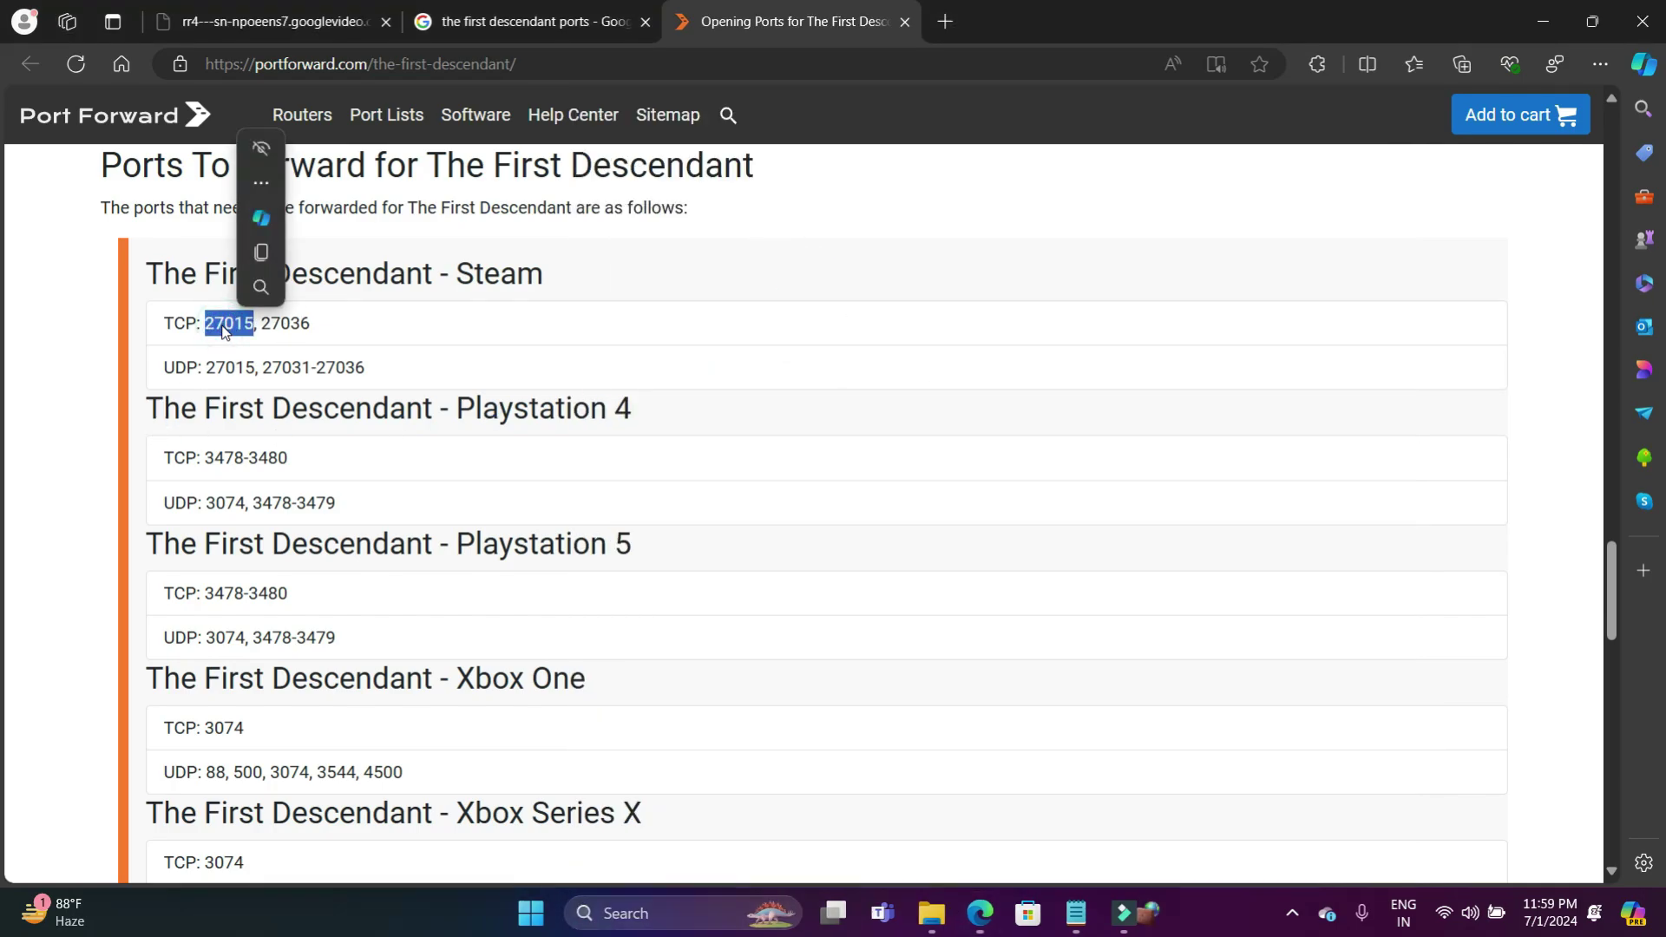
key("ctrl+shift+e")
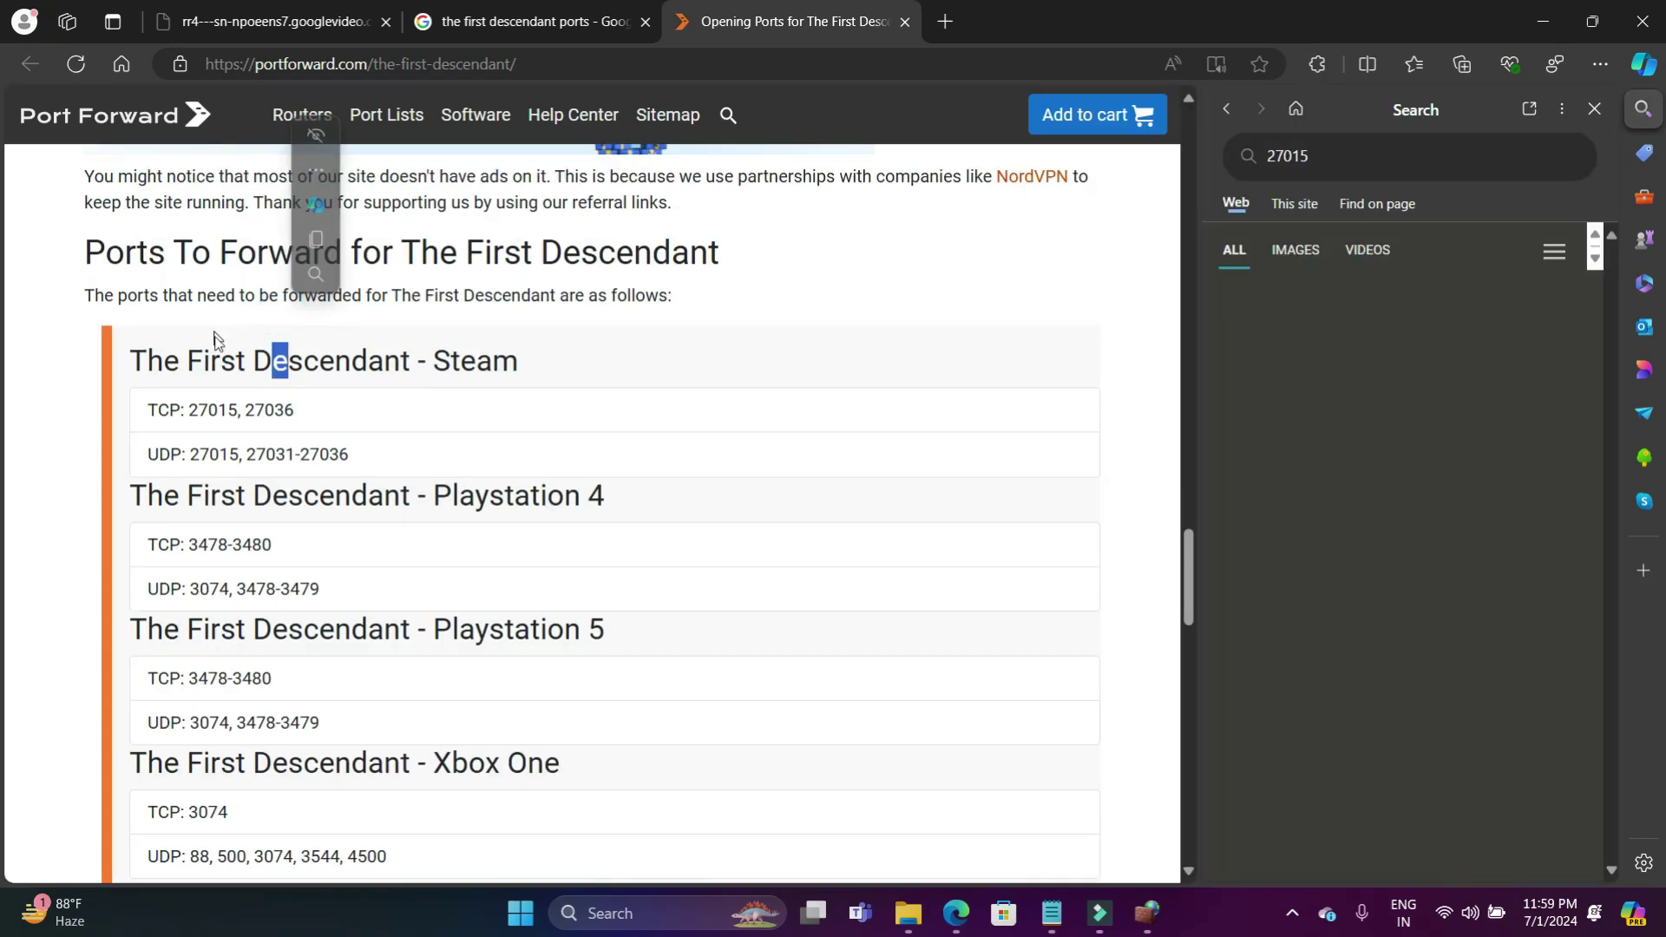
left_click_drag(190, 409, 299, 414)
key("ctrl+c")
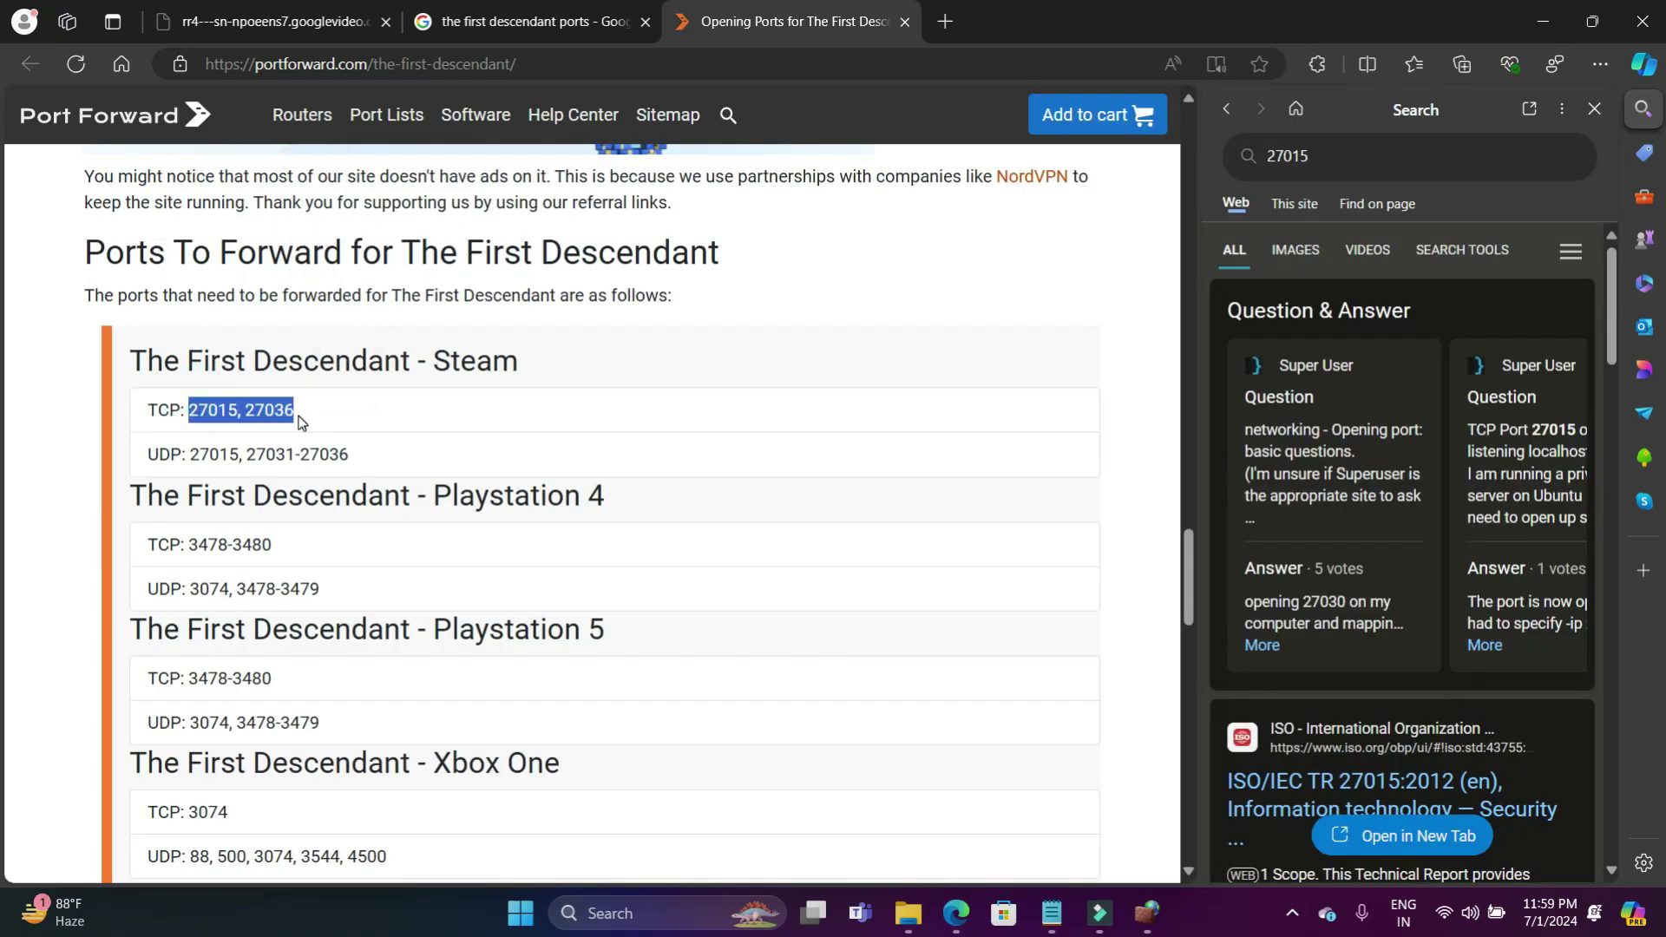
Step: In Windows Defender Firewall, start a new inbound port rule for TCP with specific local ports 27015, 27036
left_click(1155, 911)
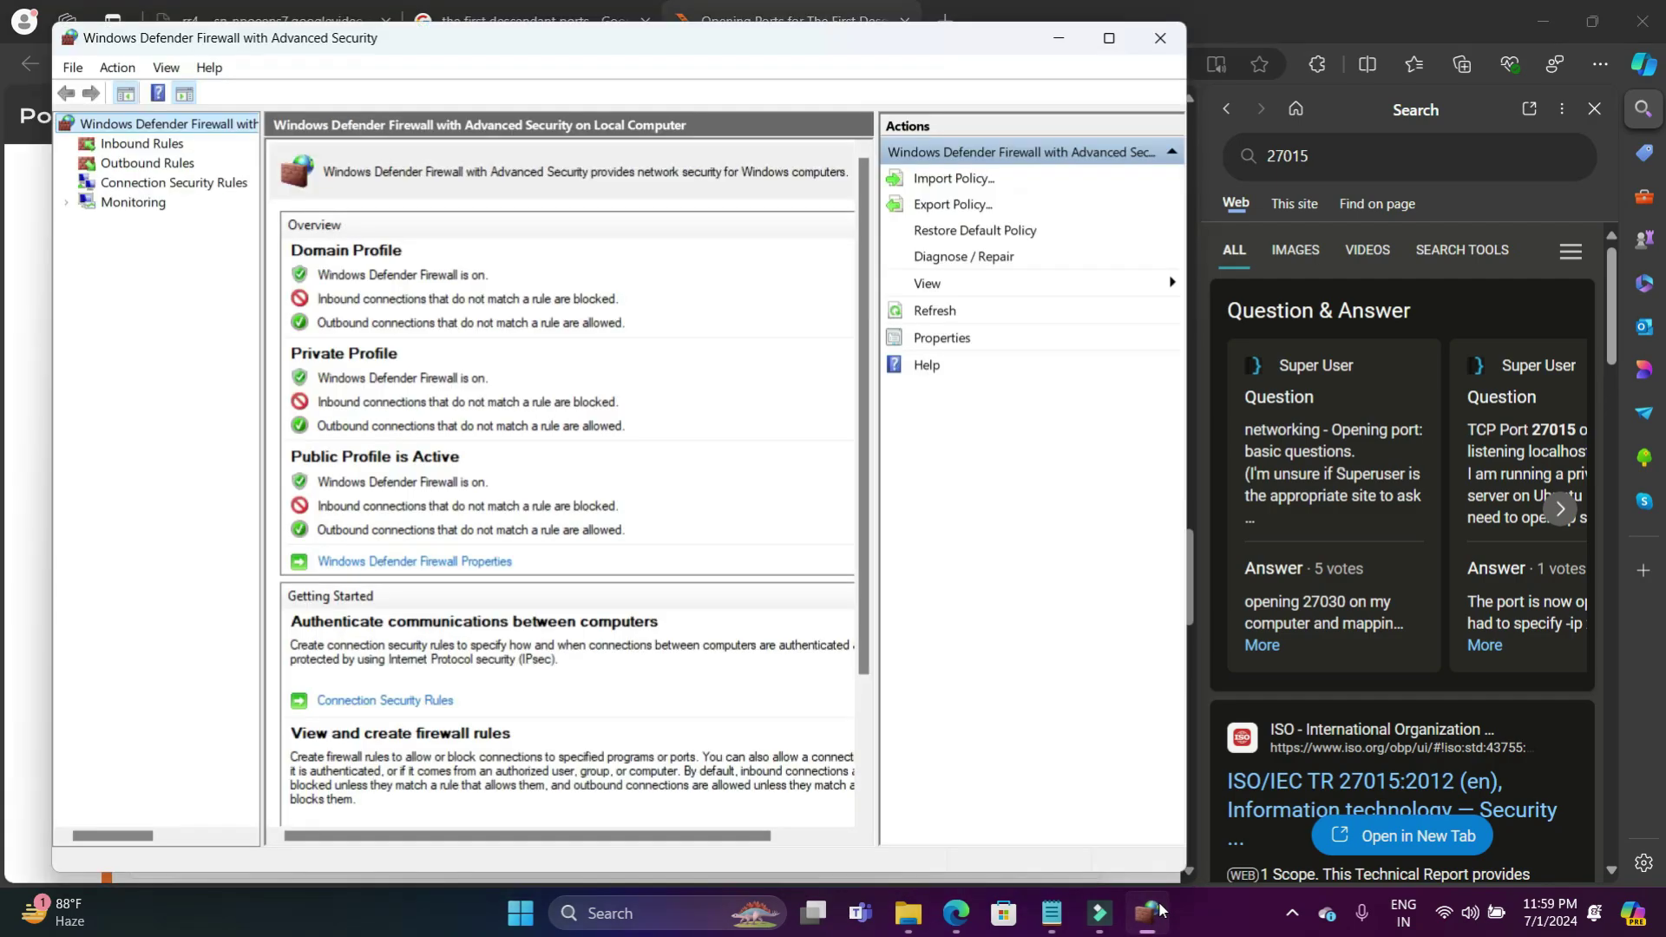
left_click(137, 144)
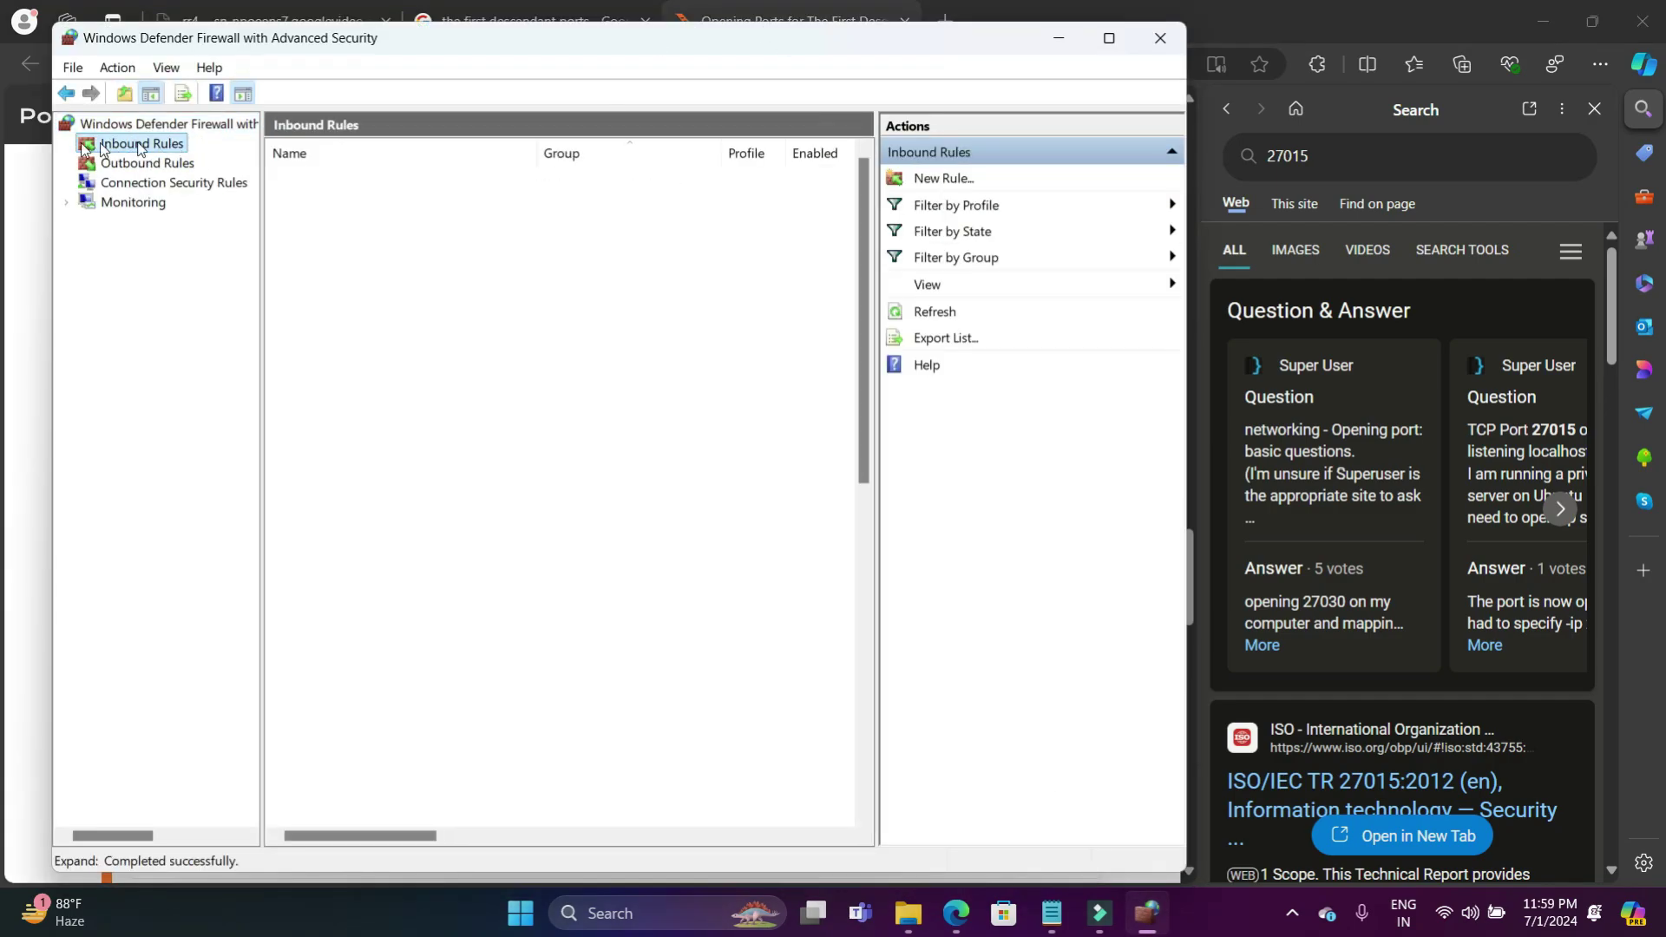
left_click(948, 180)
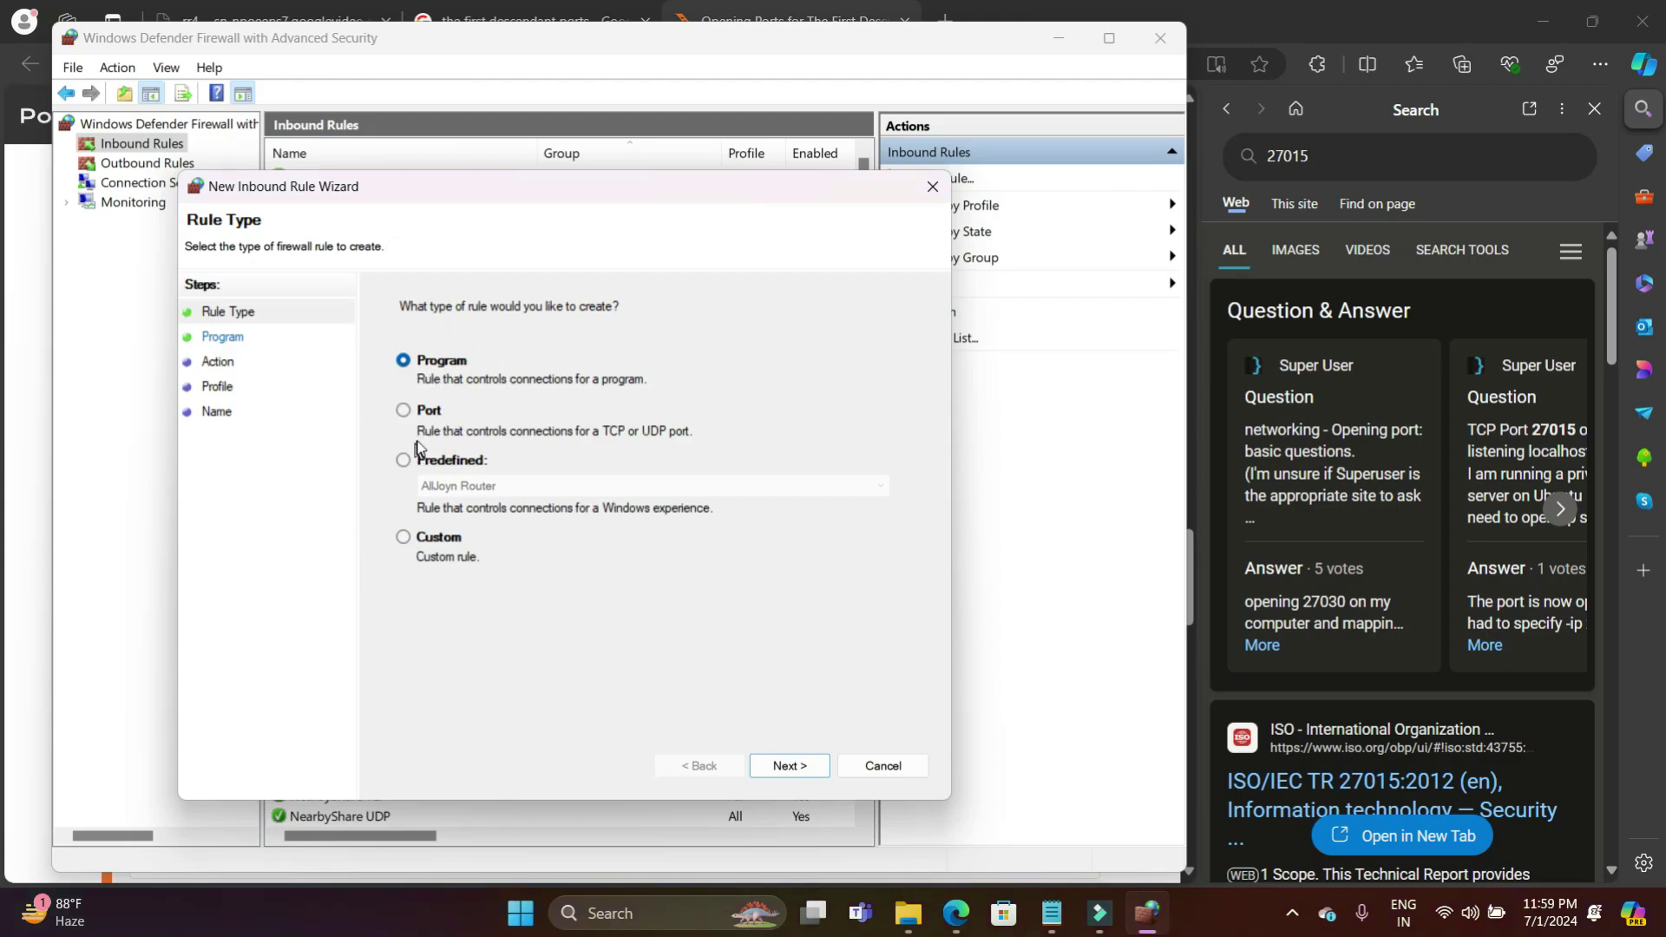
left_click(406, 412)
left_click(788, 765)
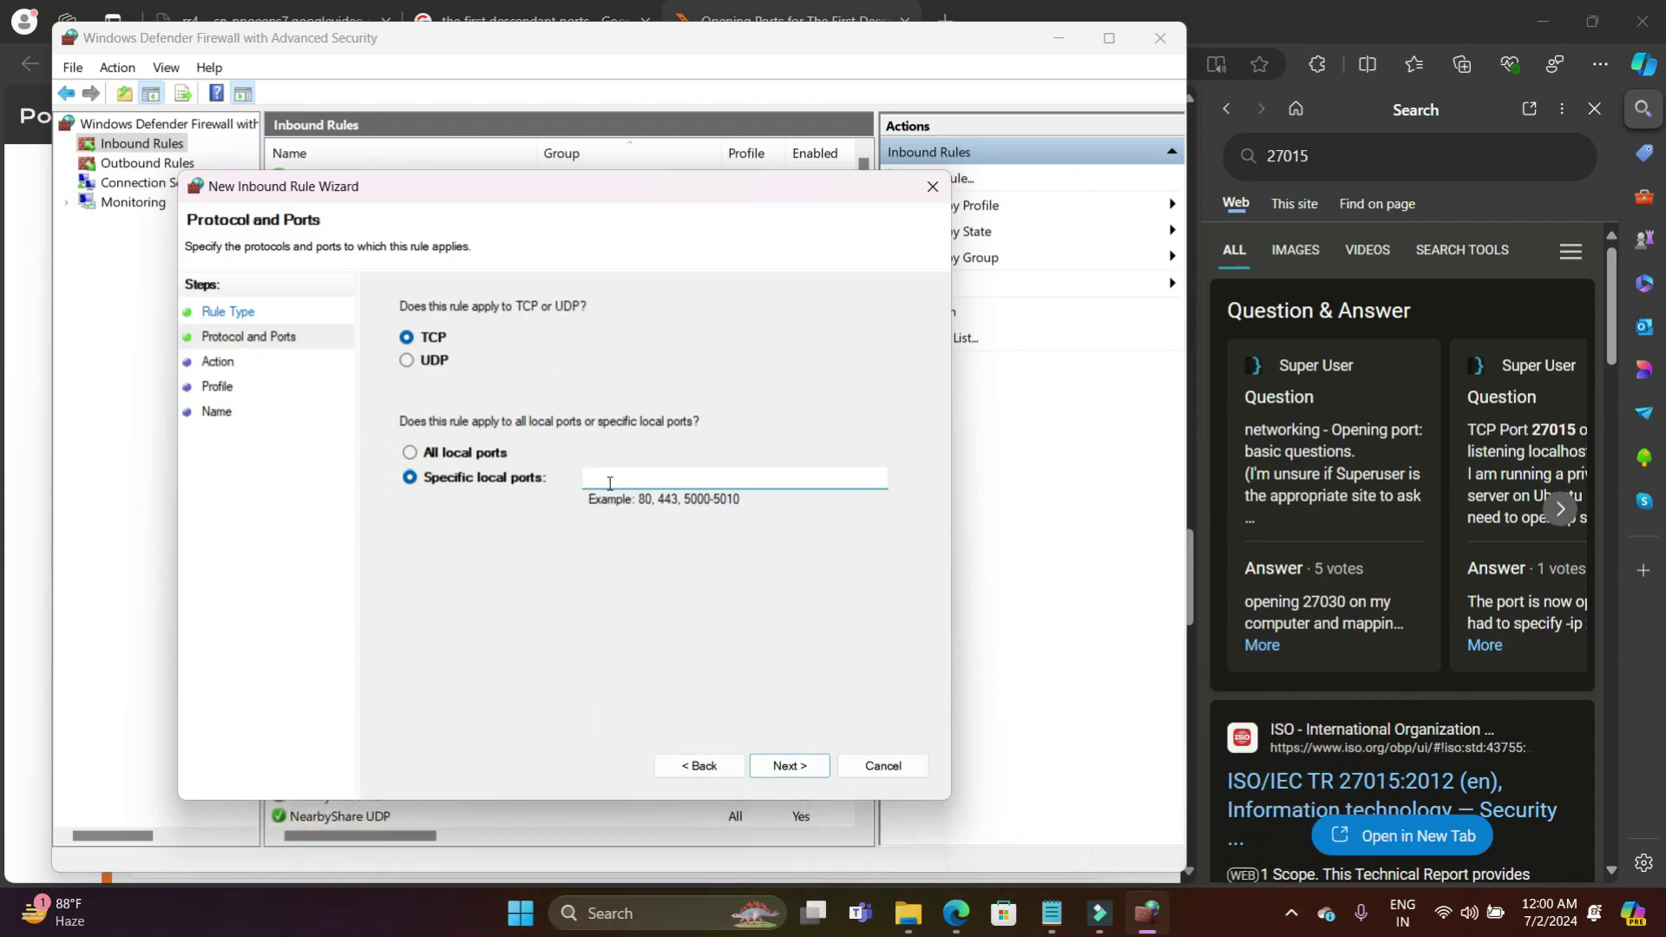
key("ctrl+v")
left_click(788, 767)
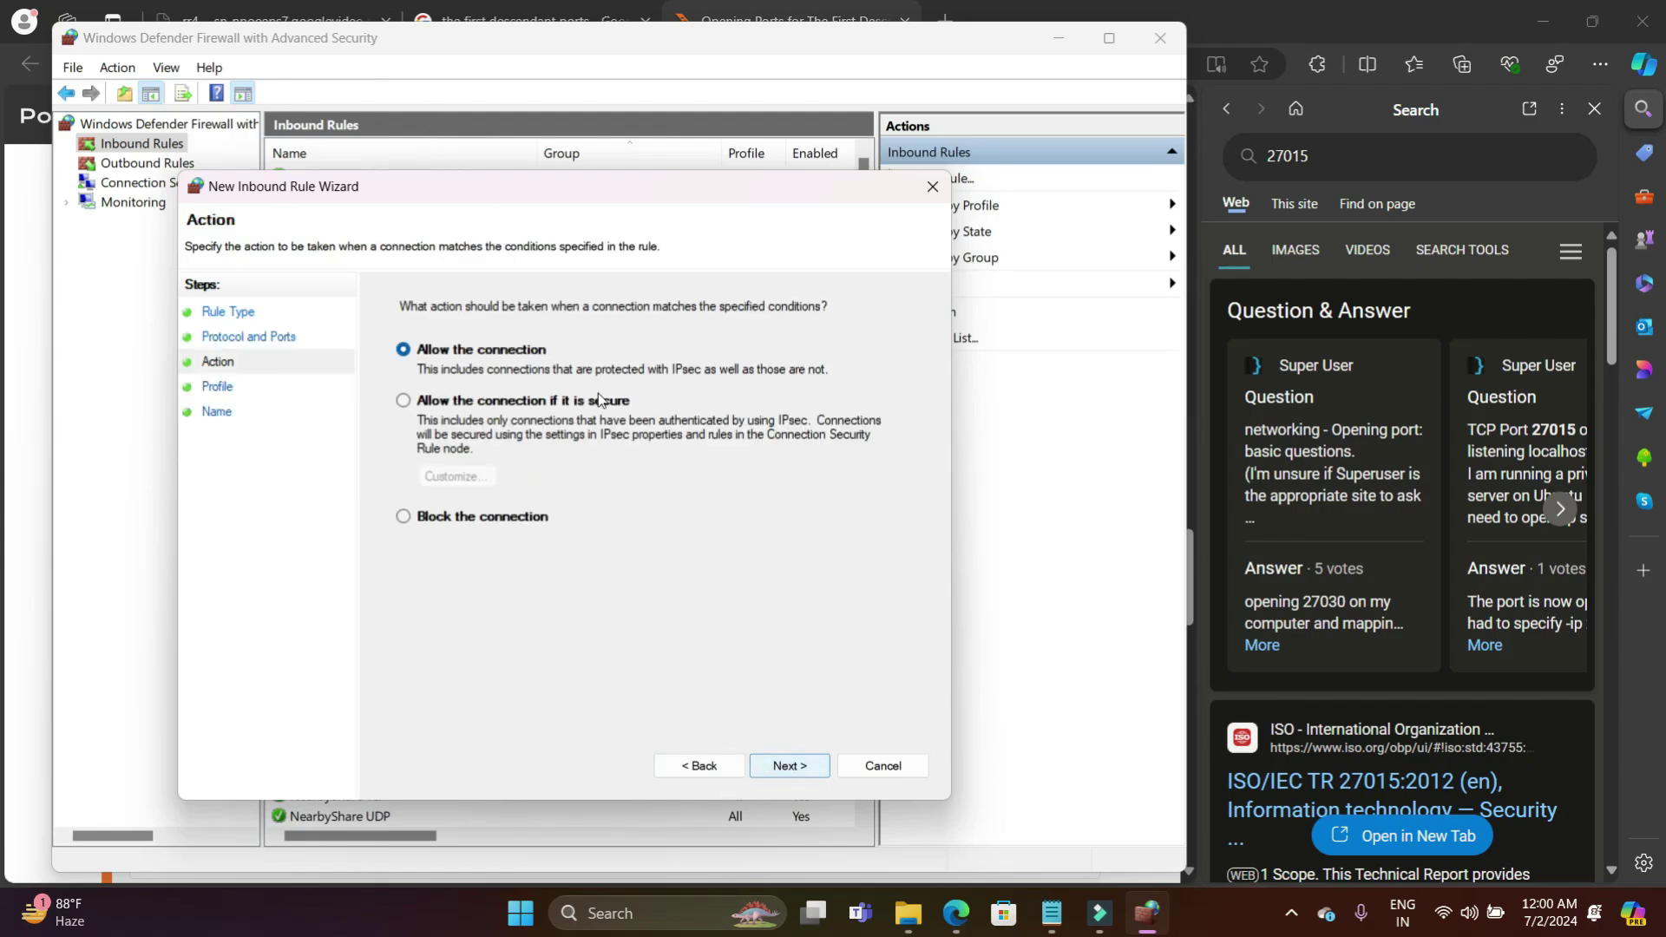
Step: Finish the TCP rule by allowing the connection on the Domain, Private and Public profiles, named "the first descendant"
left_click(788, 766)
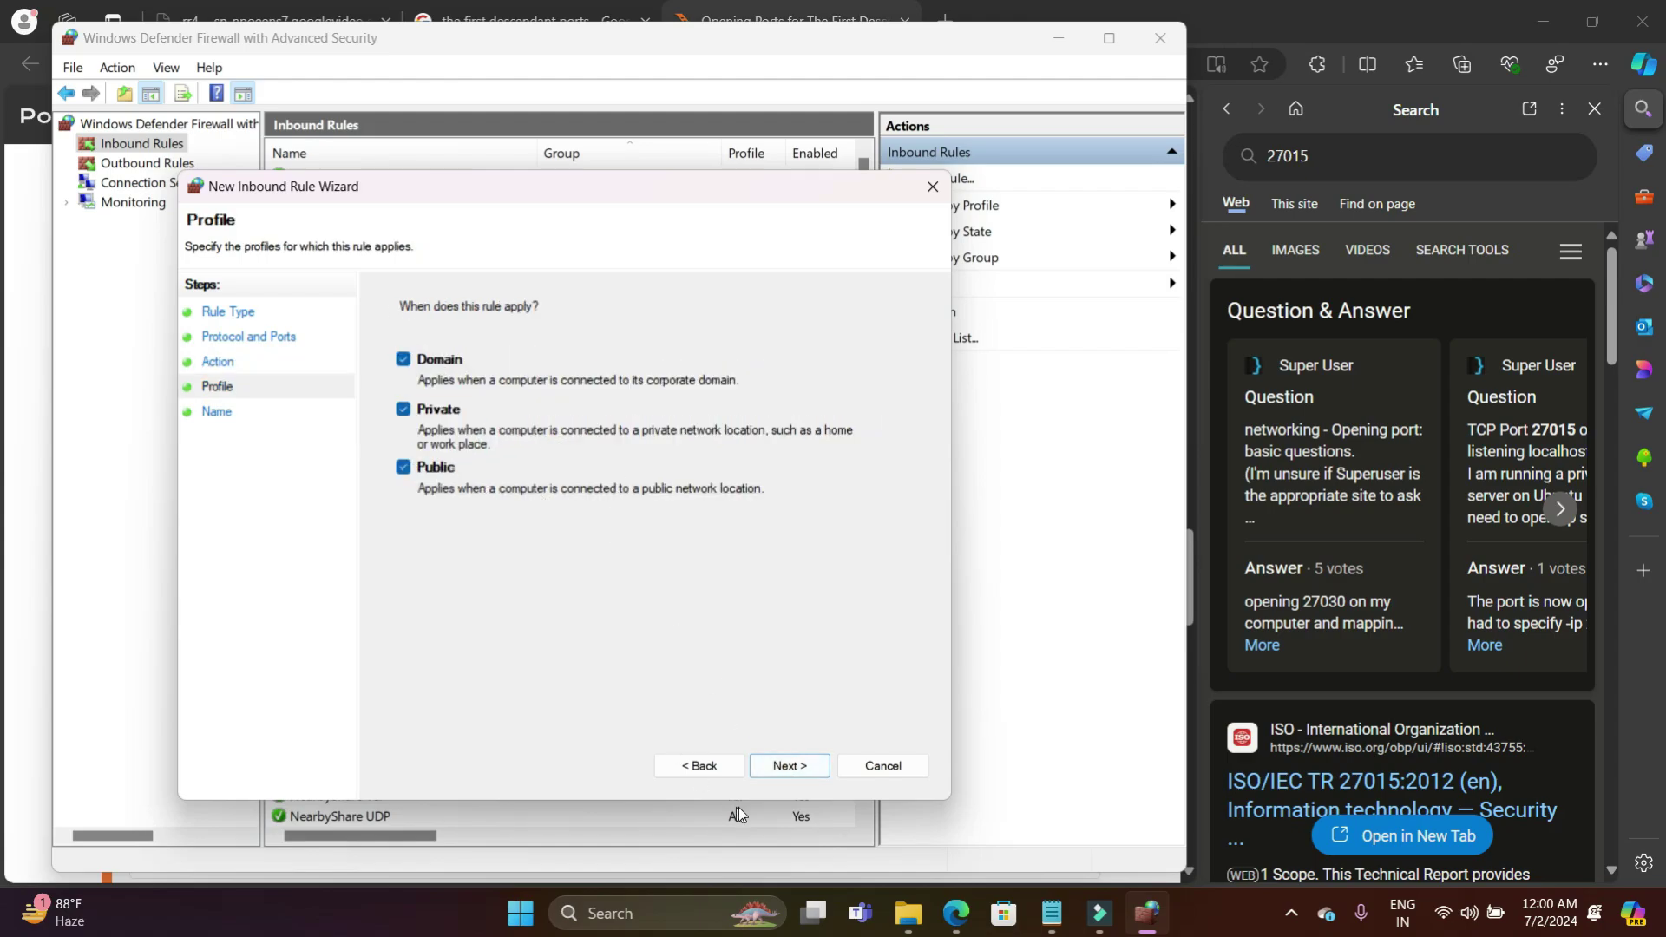
left_click(790, 766)
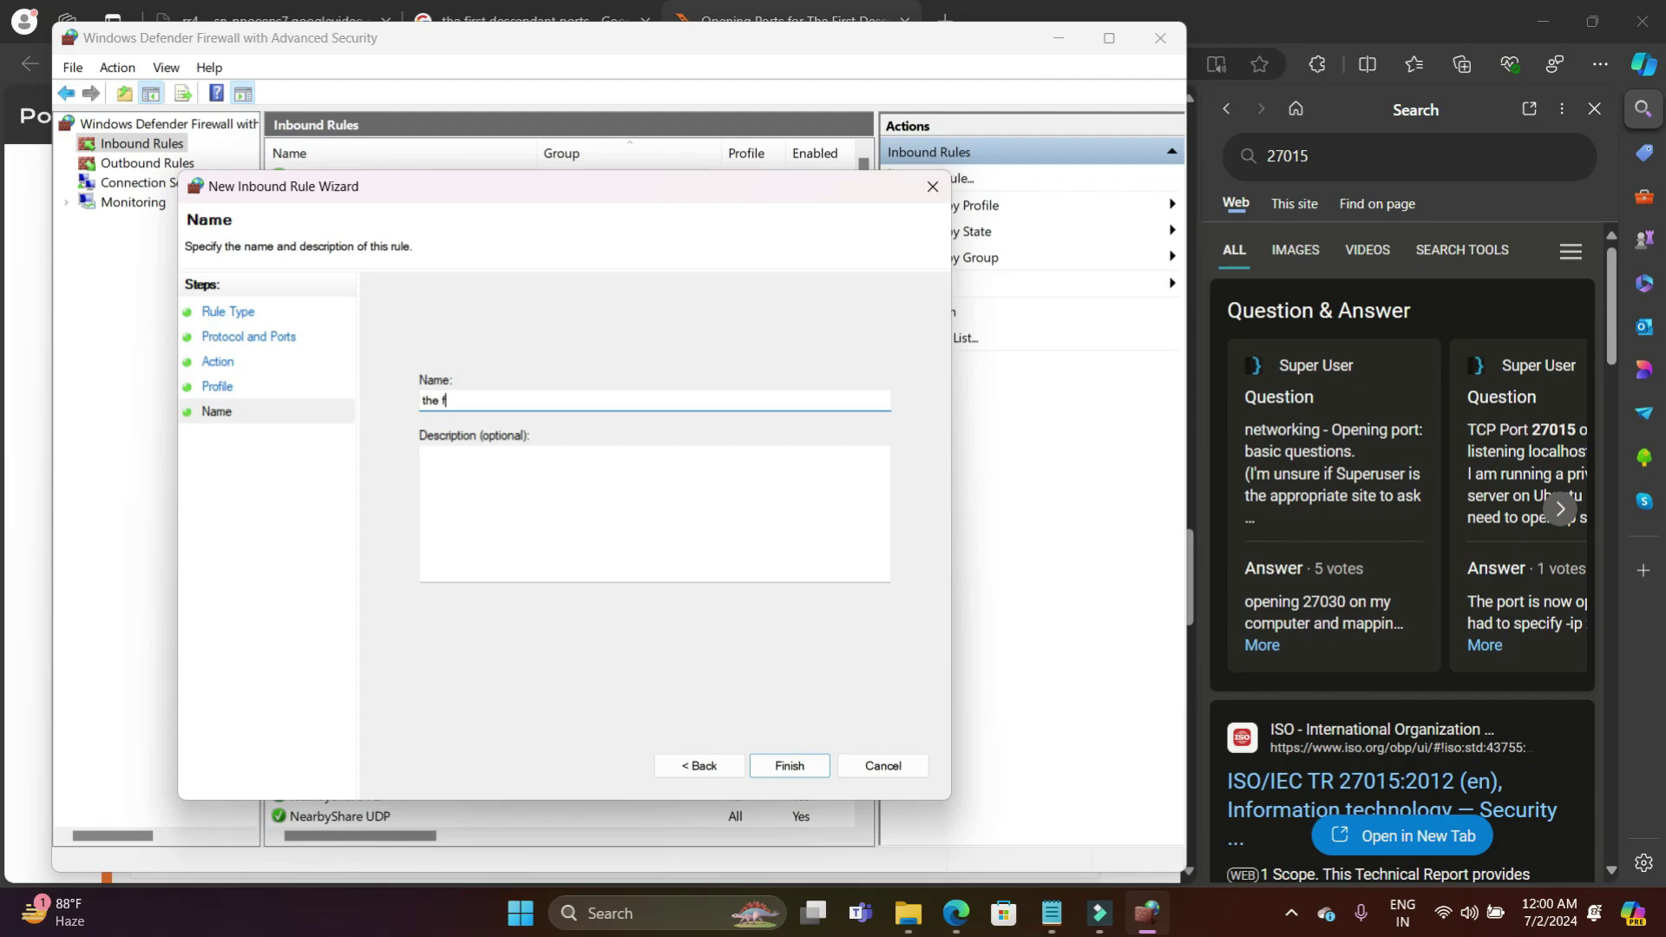
type("the first descendant")
left_click(788, 766)
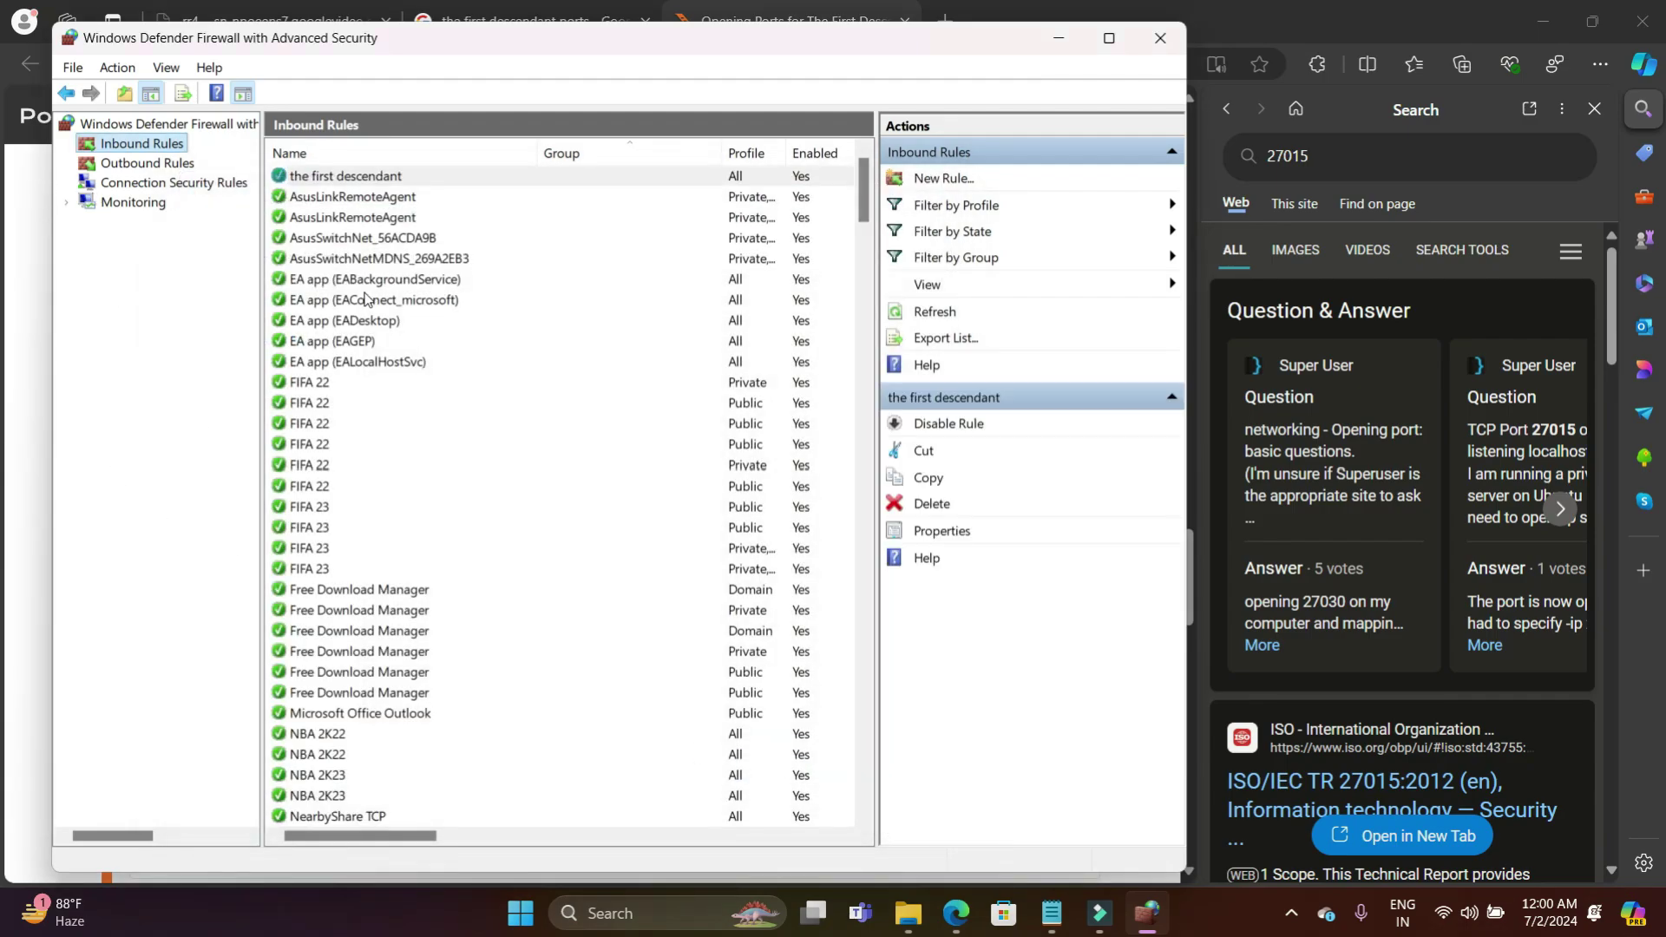
left_click(4, 502)
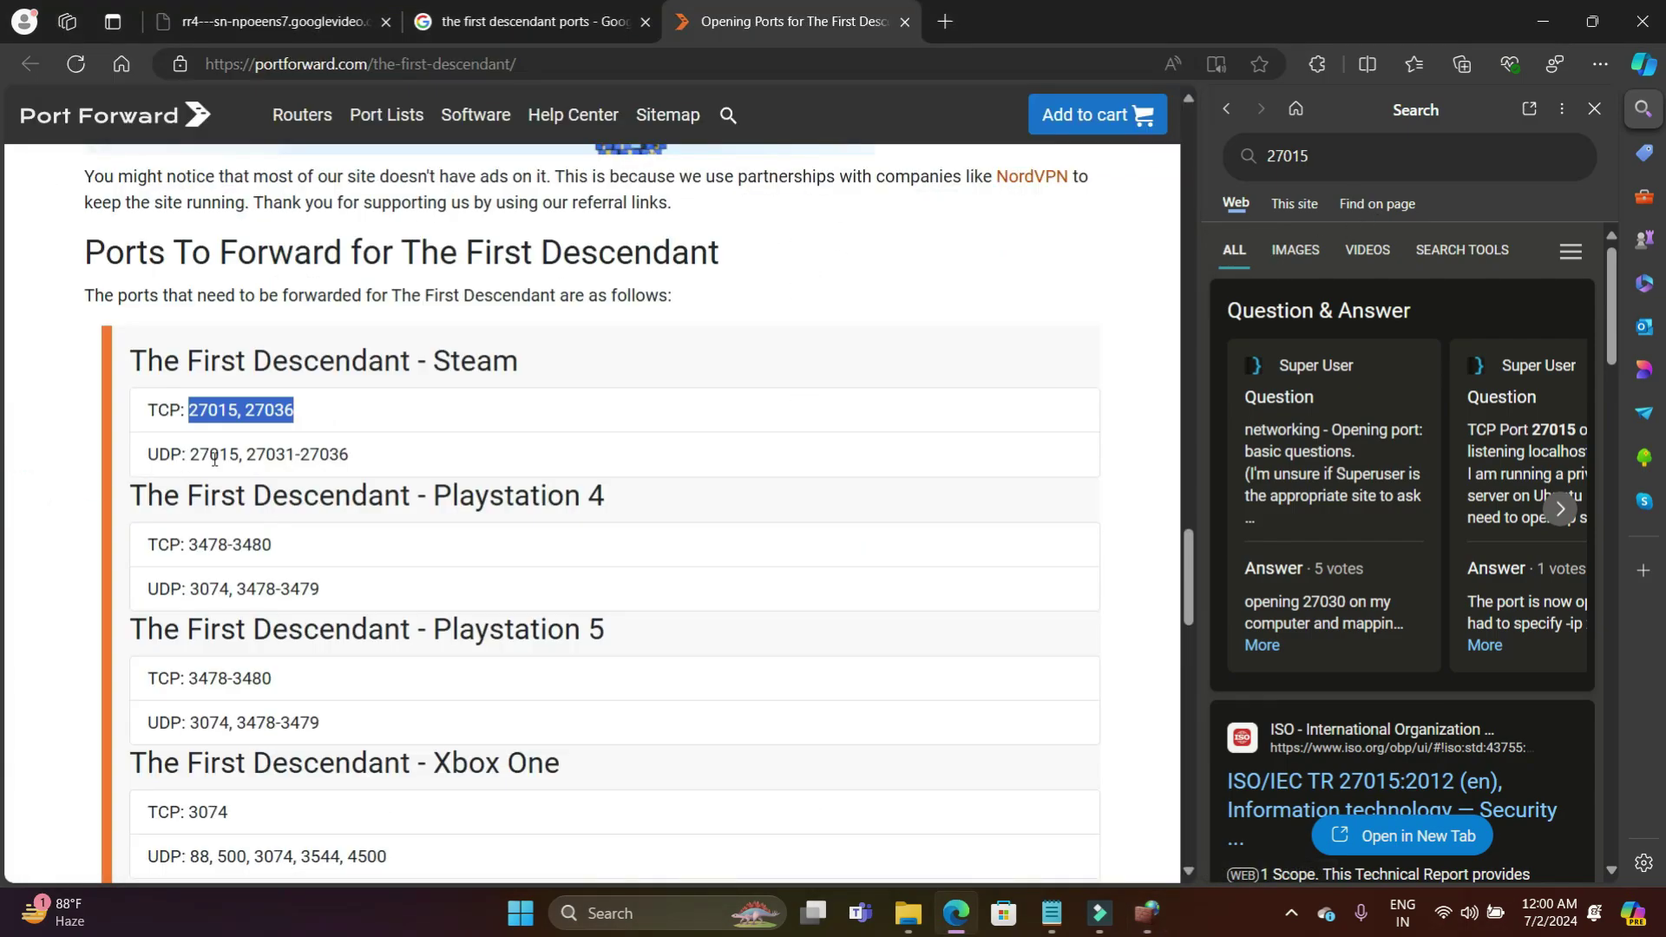
left_click_drag(190, 455, 363, 450)
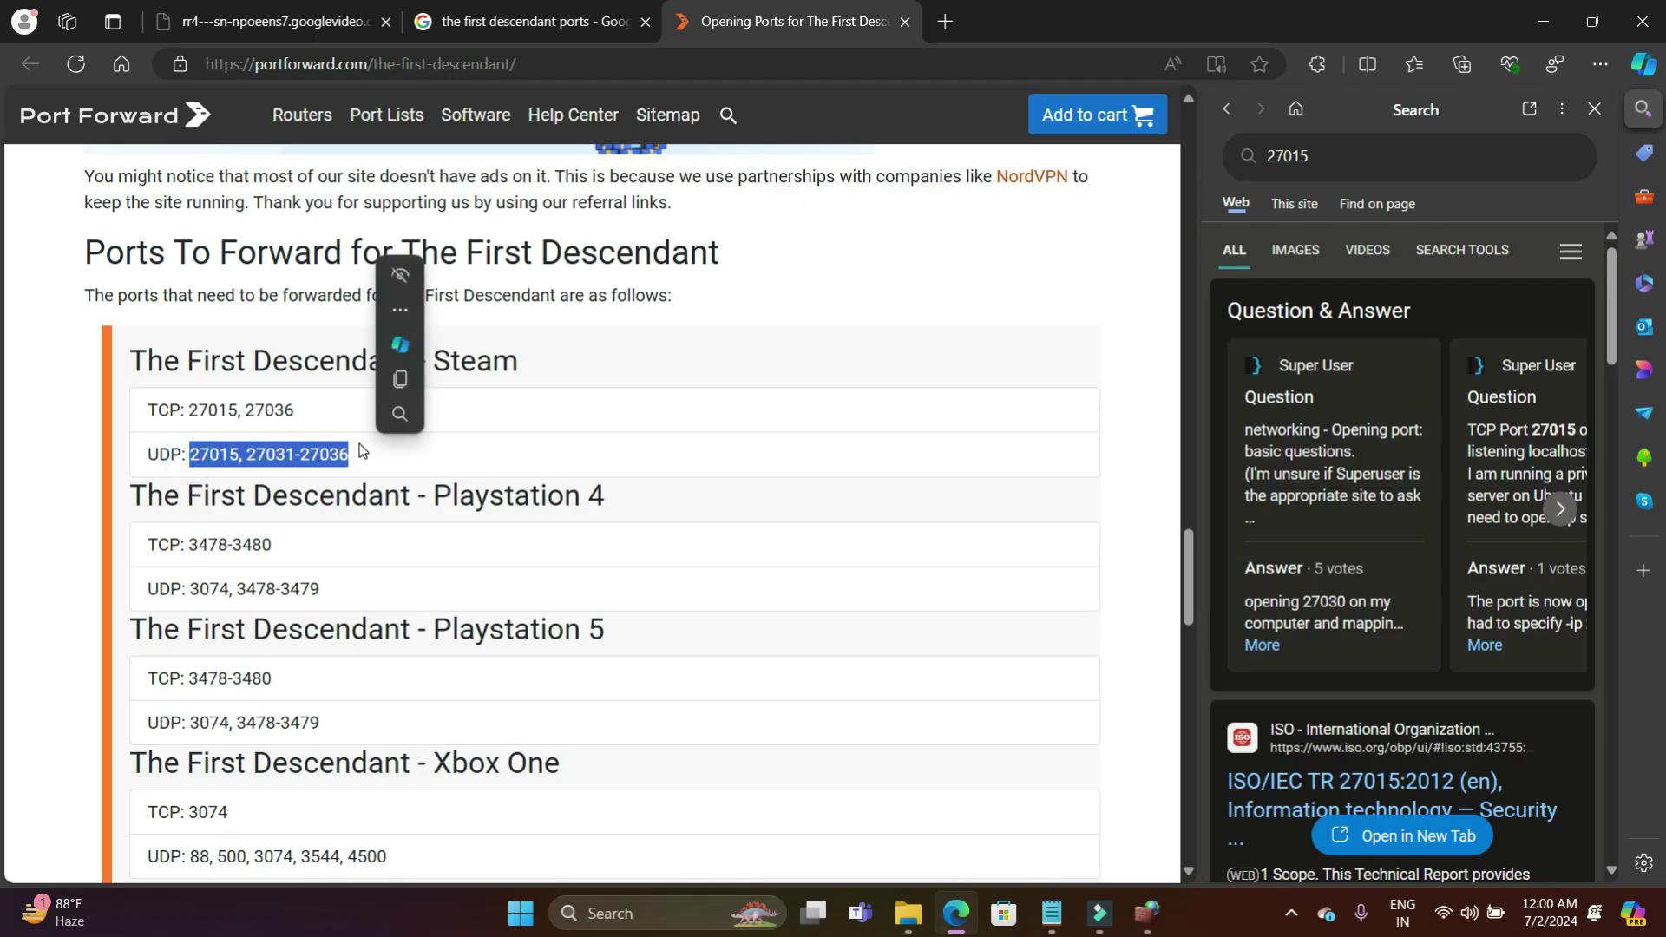
key("ctrl+c")
key("alt+Tab")
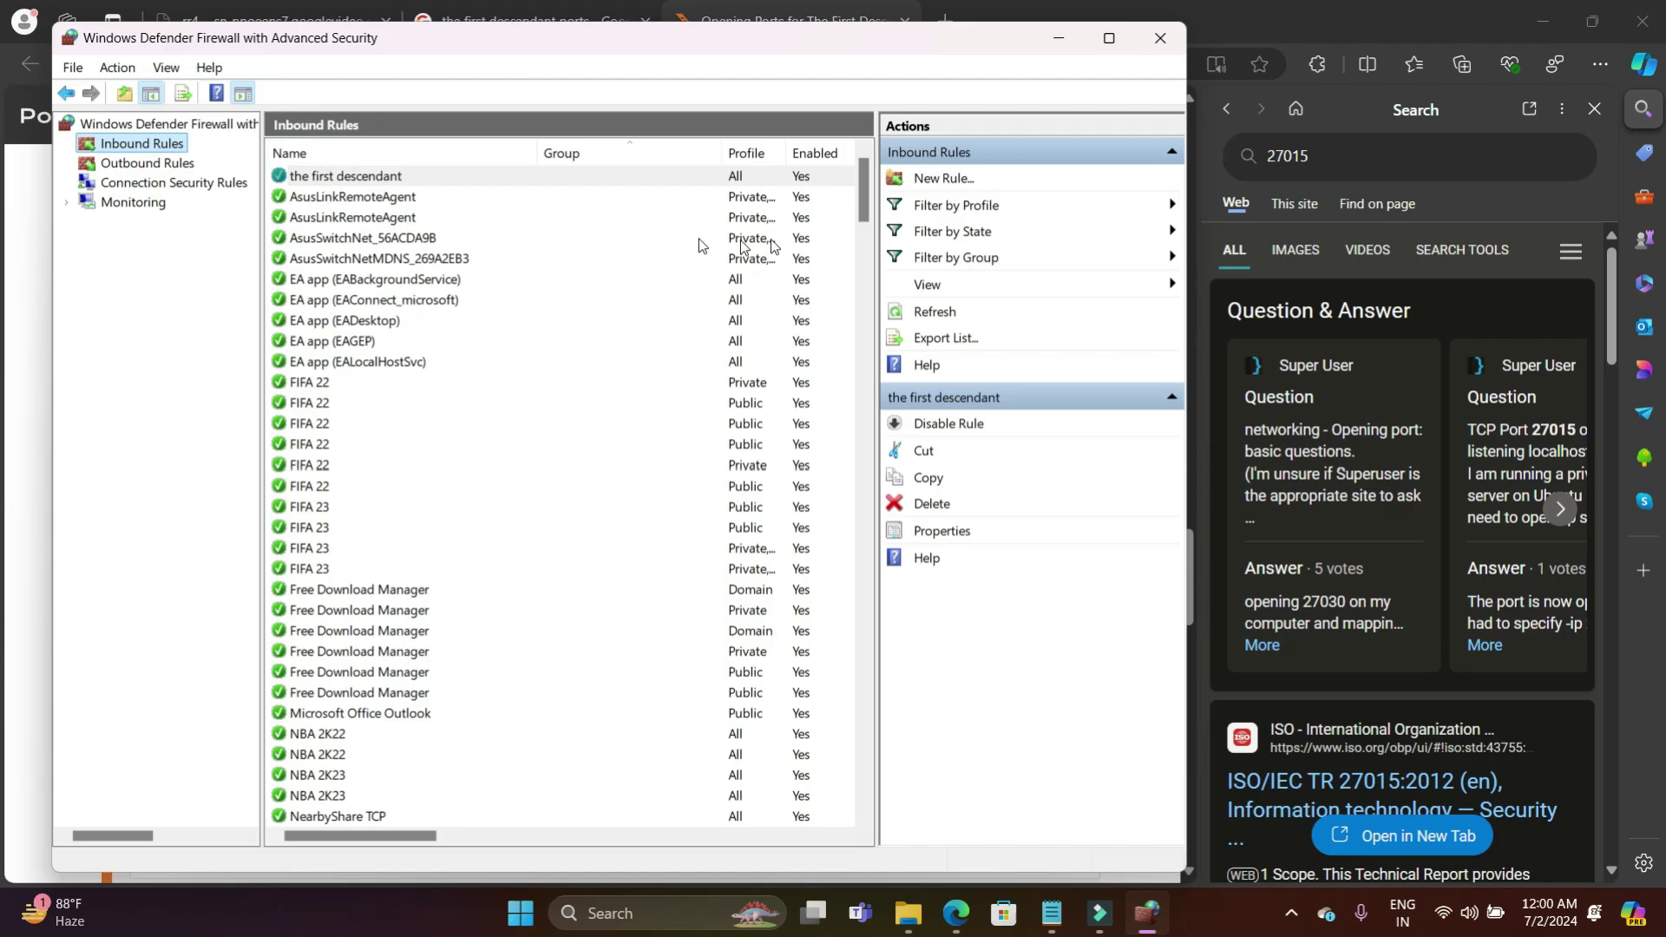
left_click(926, 179)
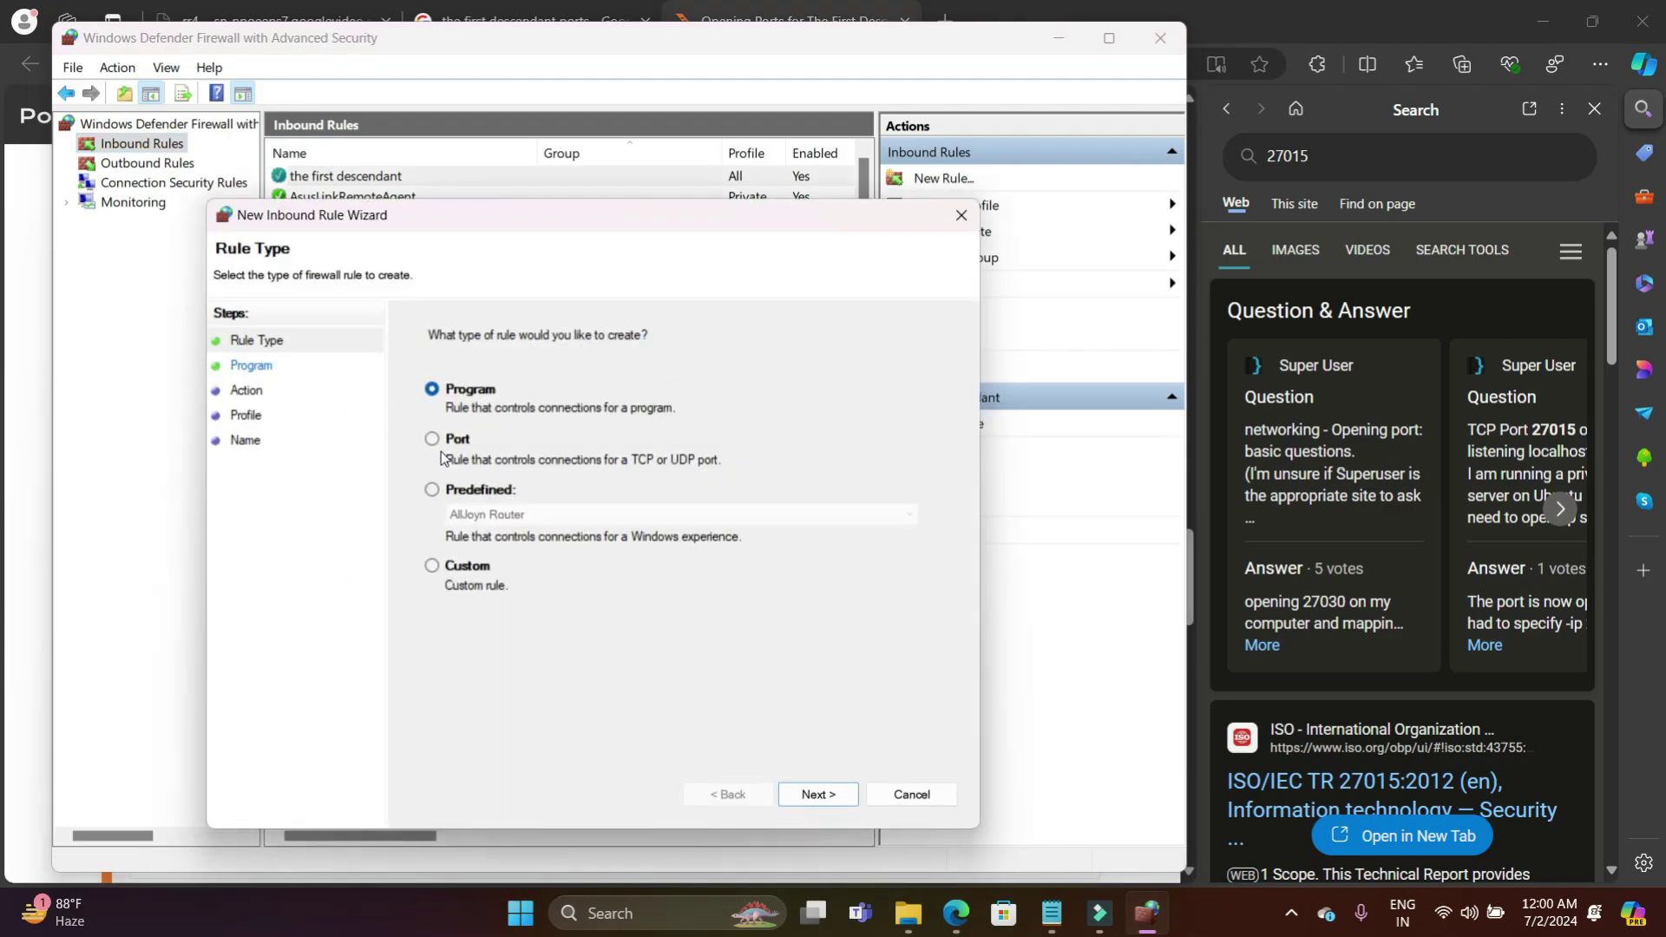
left_click(432, 439)
left_click(836, 796)
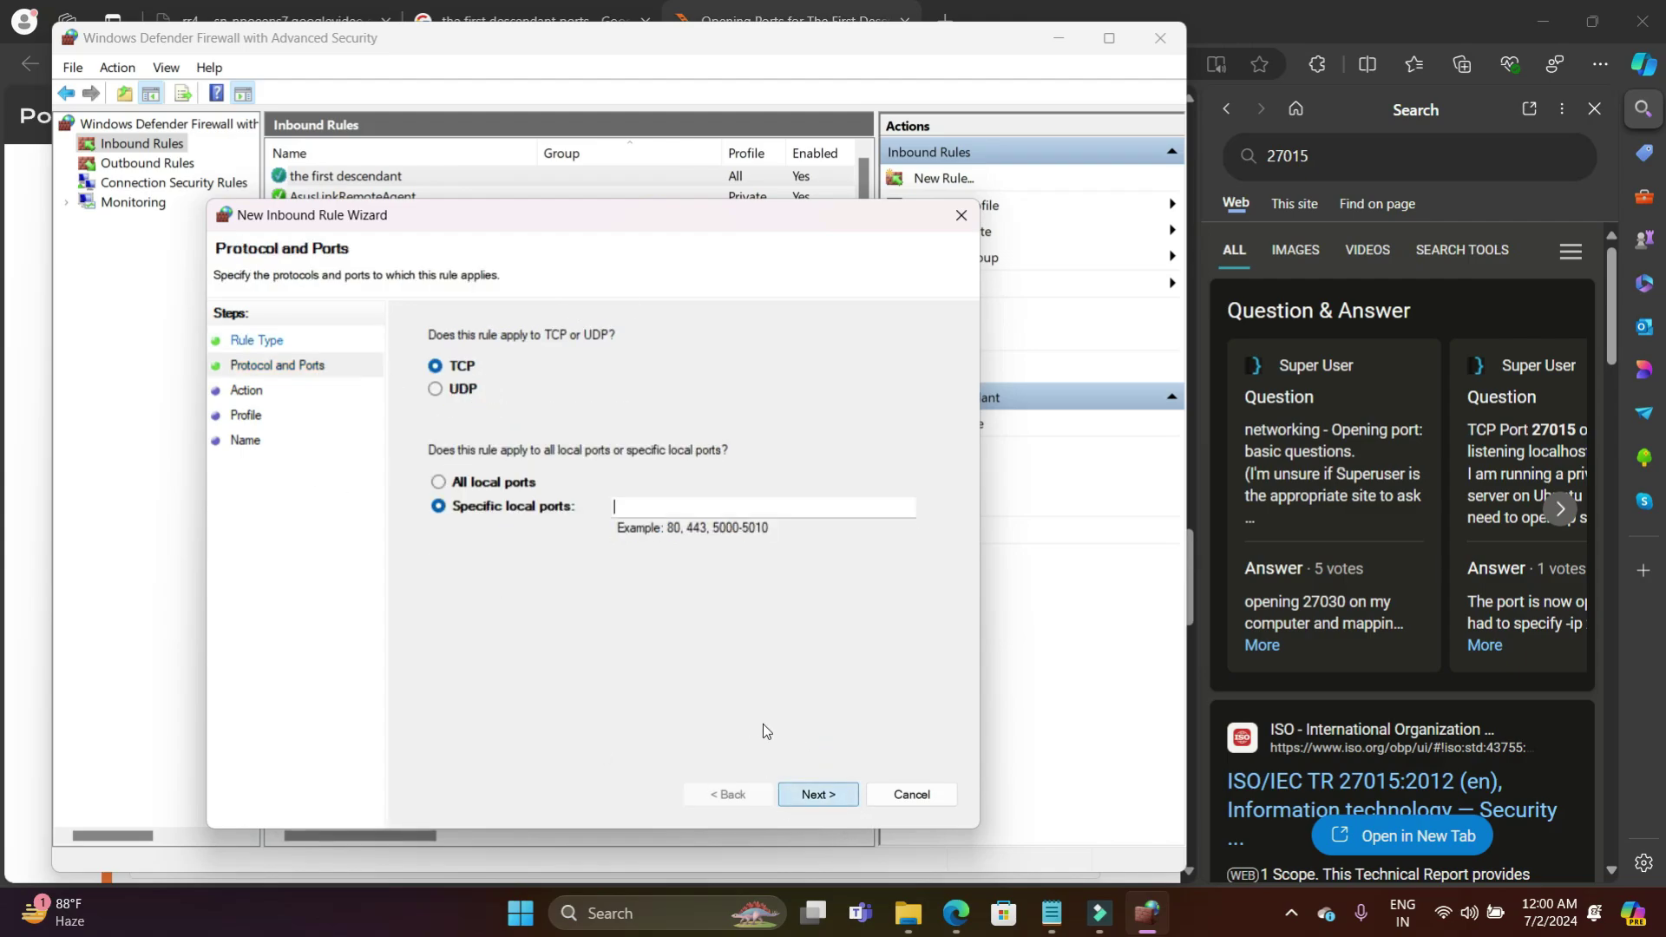
left_click(439, 389)
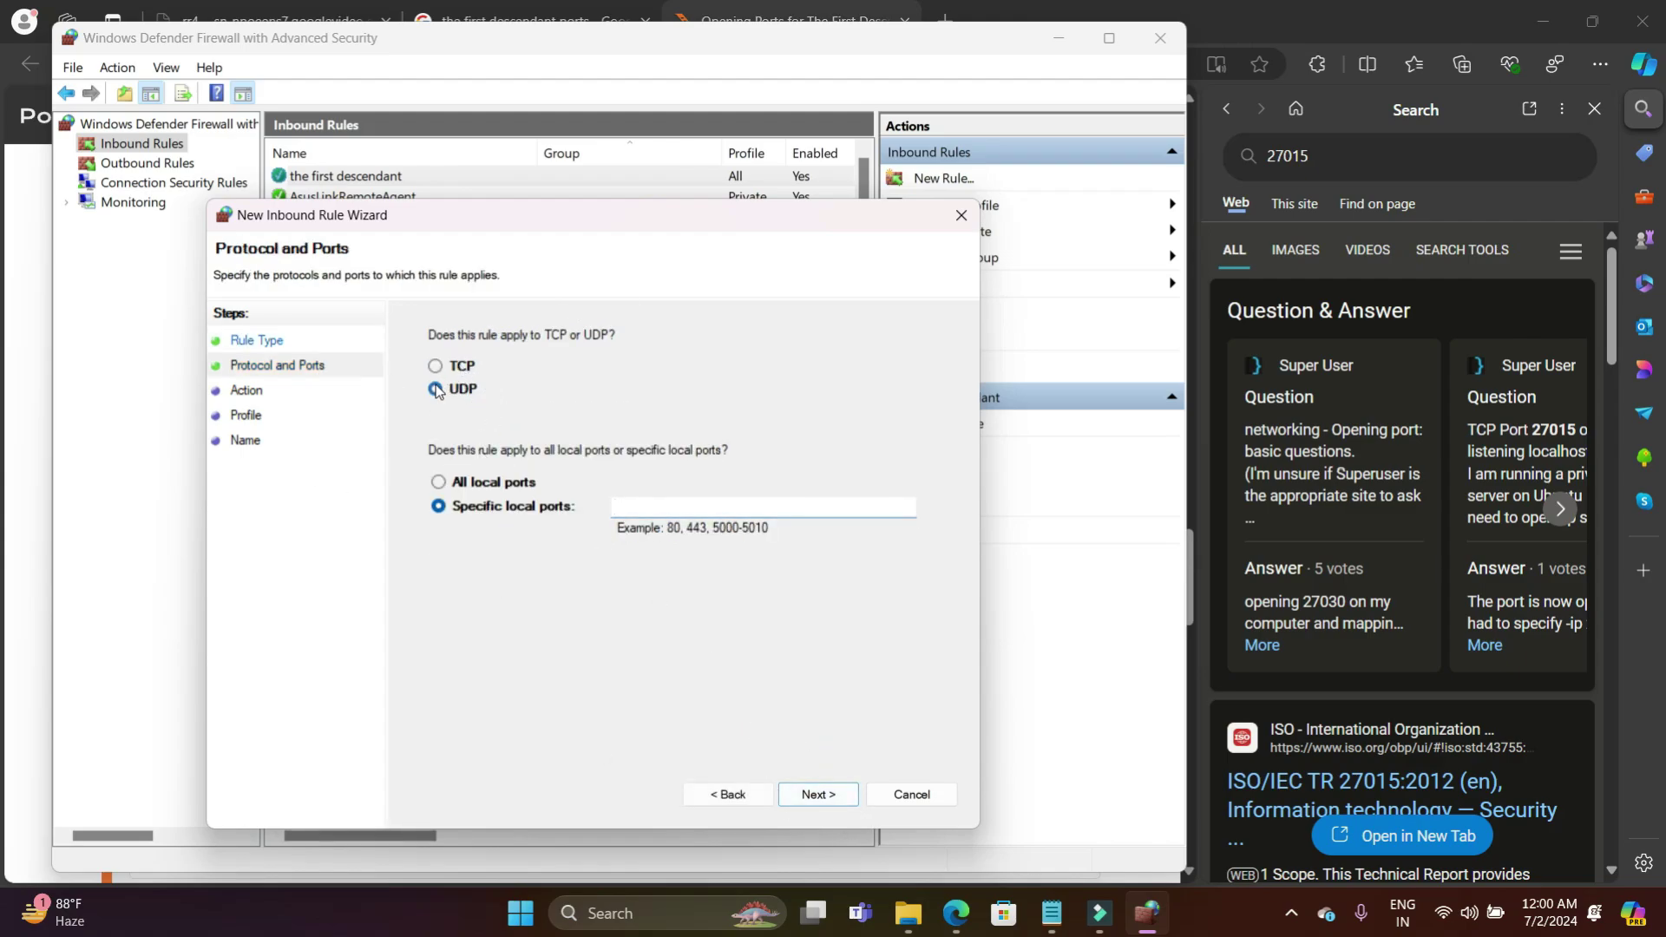
left_click(664, 507)
key("ctrl+v")
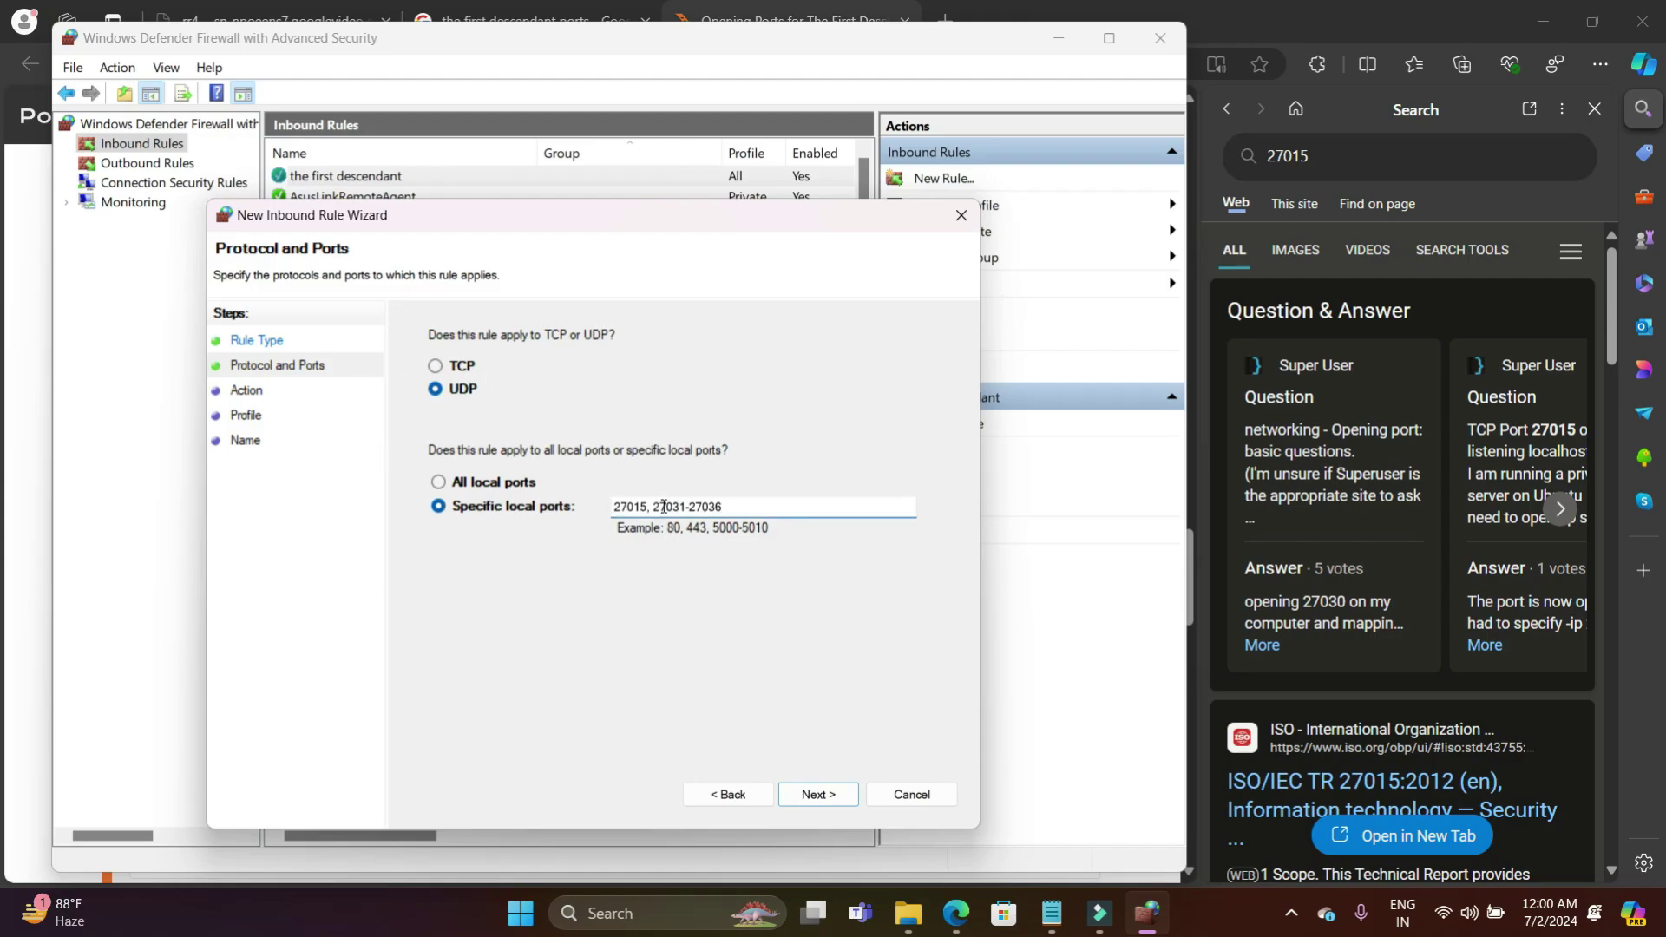
left_click(819, 794)
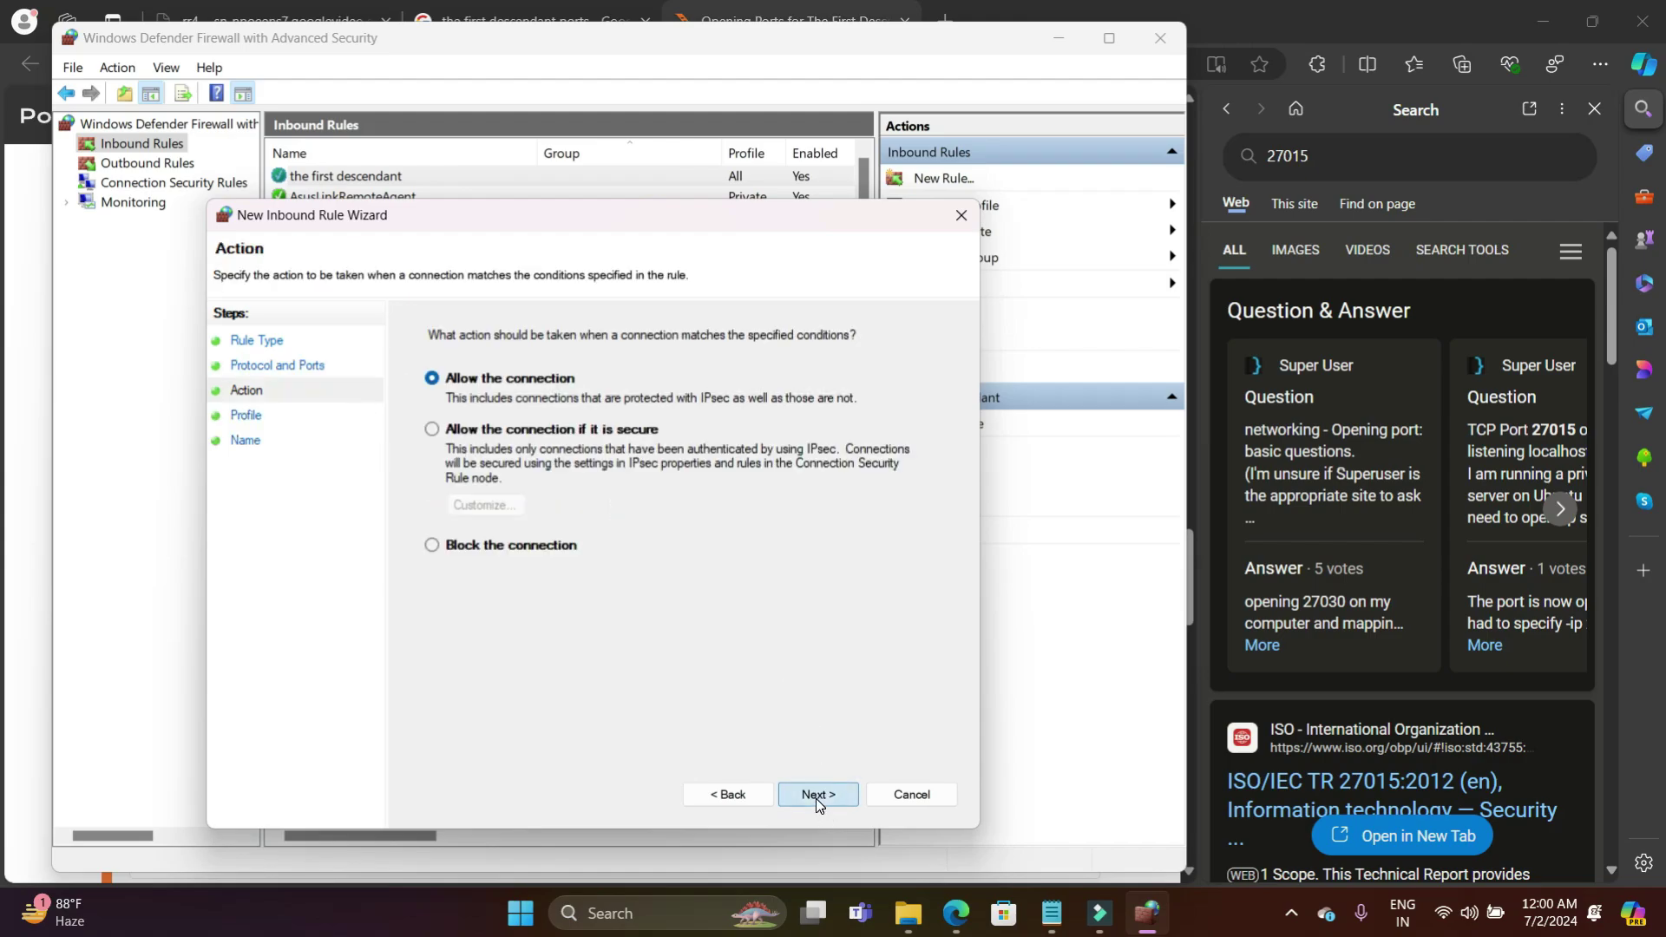
Step: Finish the UDP rule by allowing the connection on the Domain, Private and Public profiles, named "the first descendant"
left_click(819, 794)
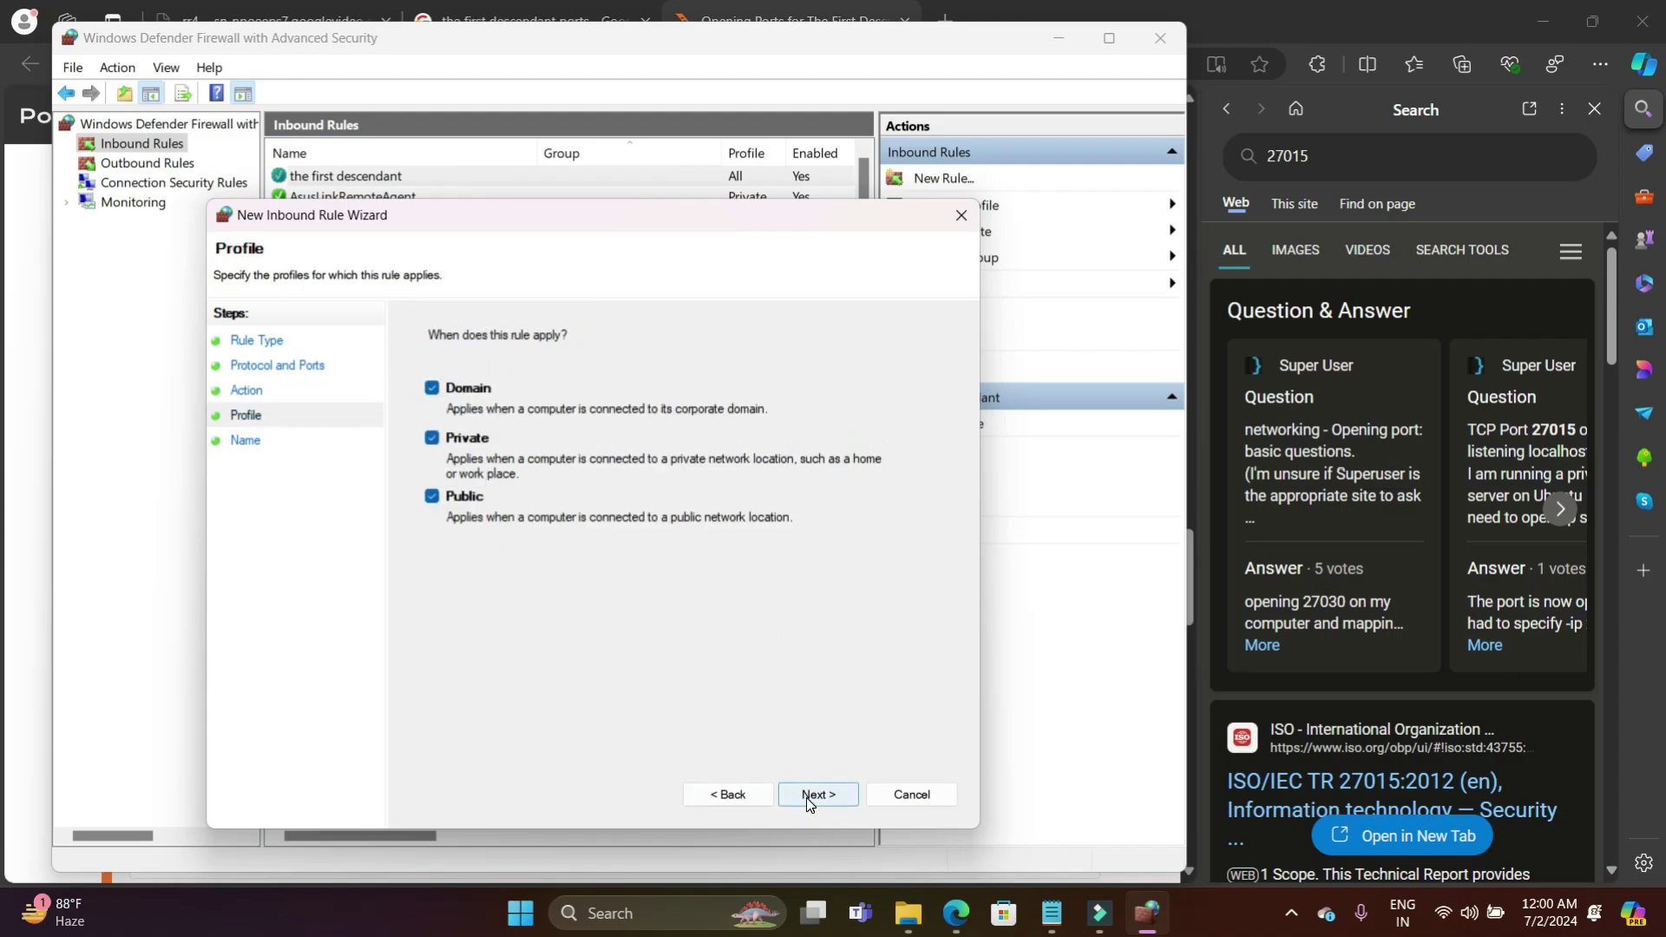
left_click(805, 798)
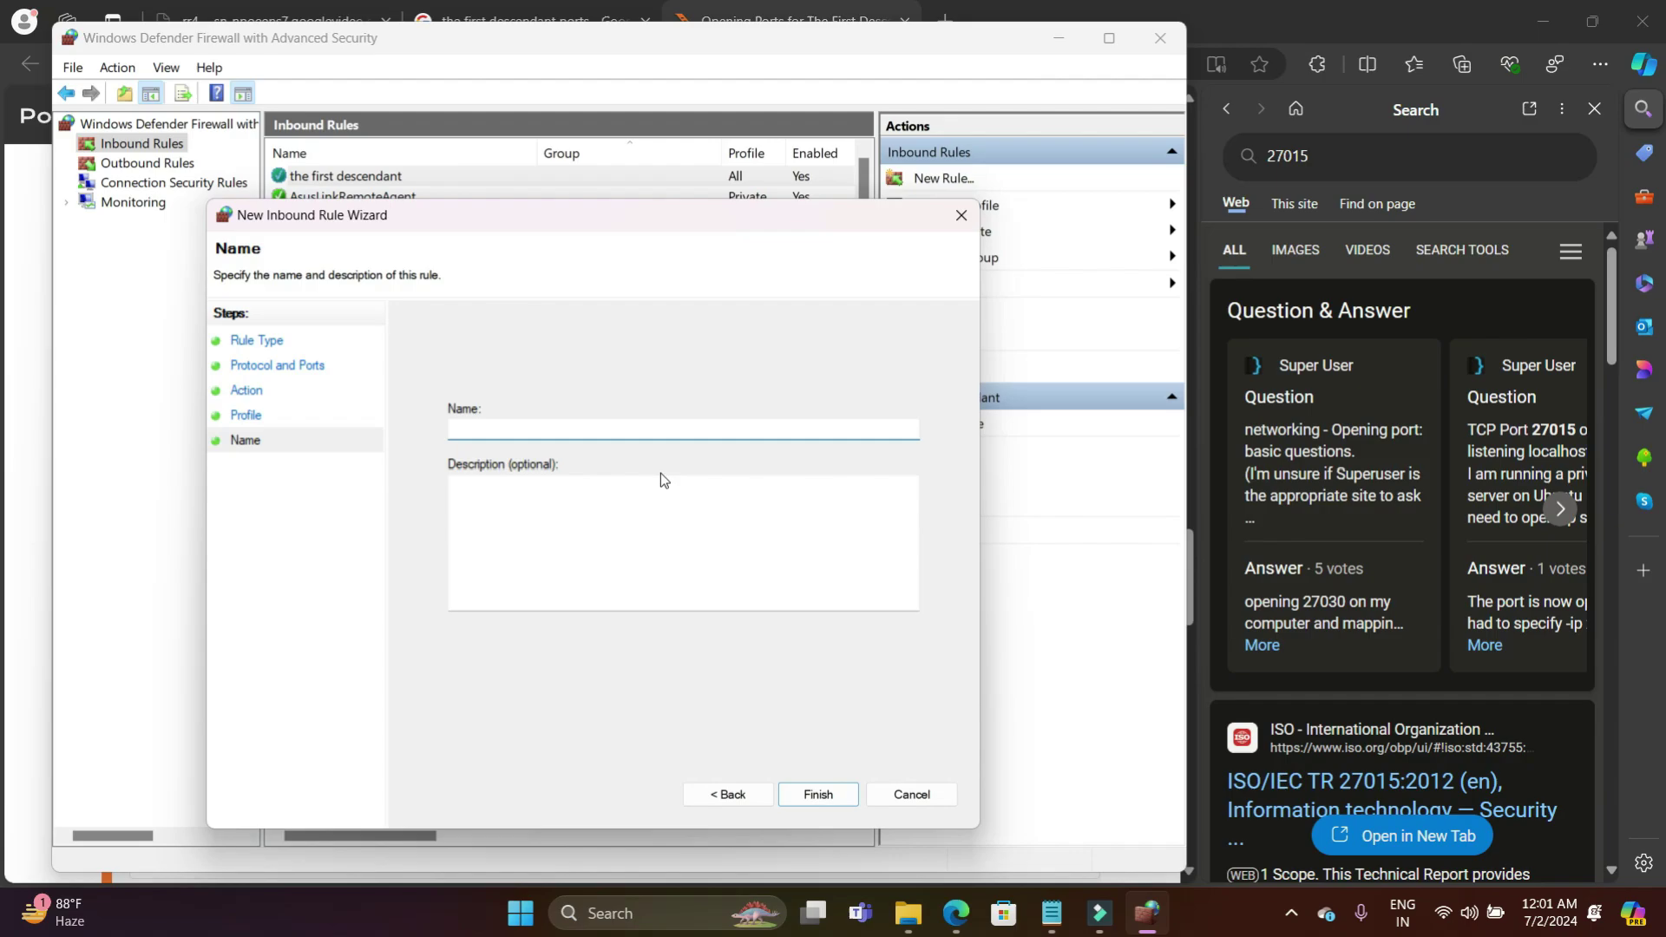
type("the first descendant")
left_click(812, 792)
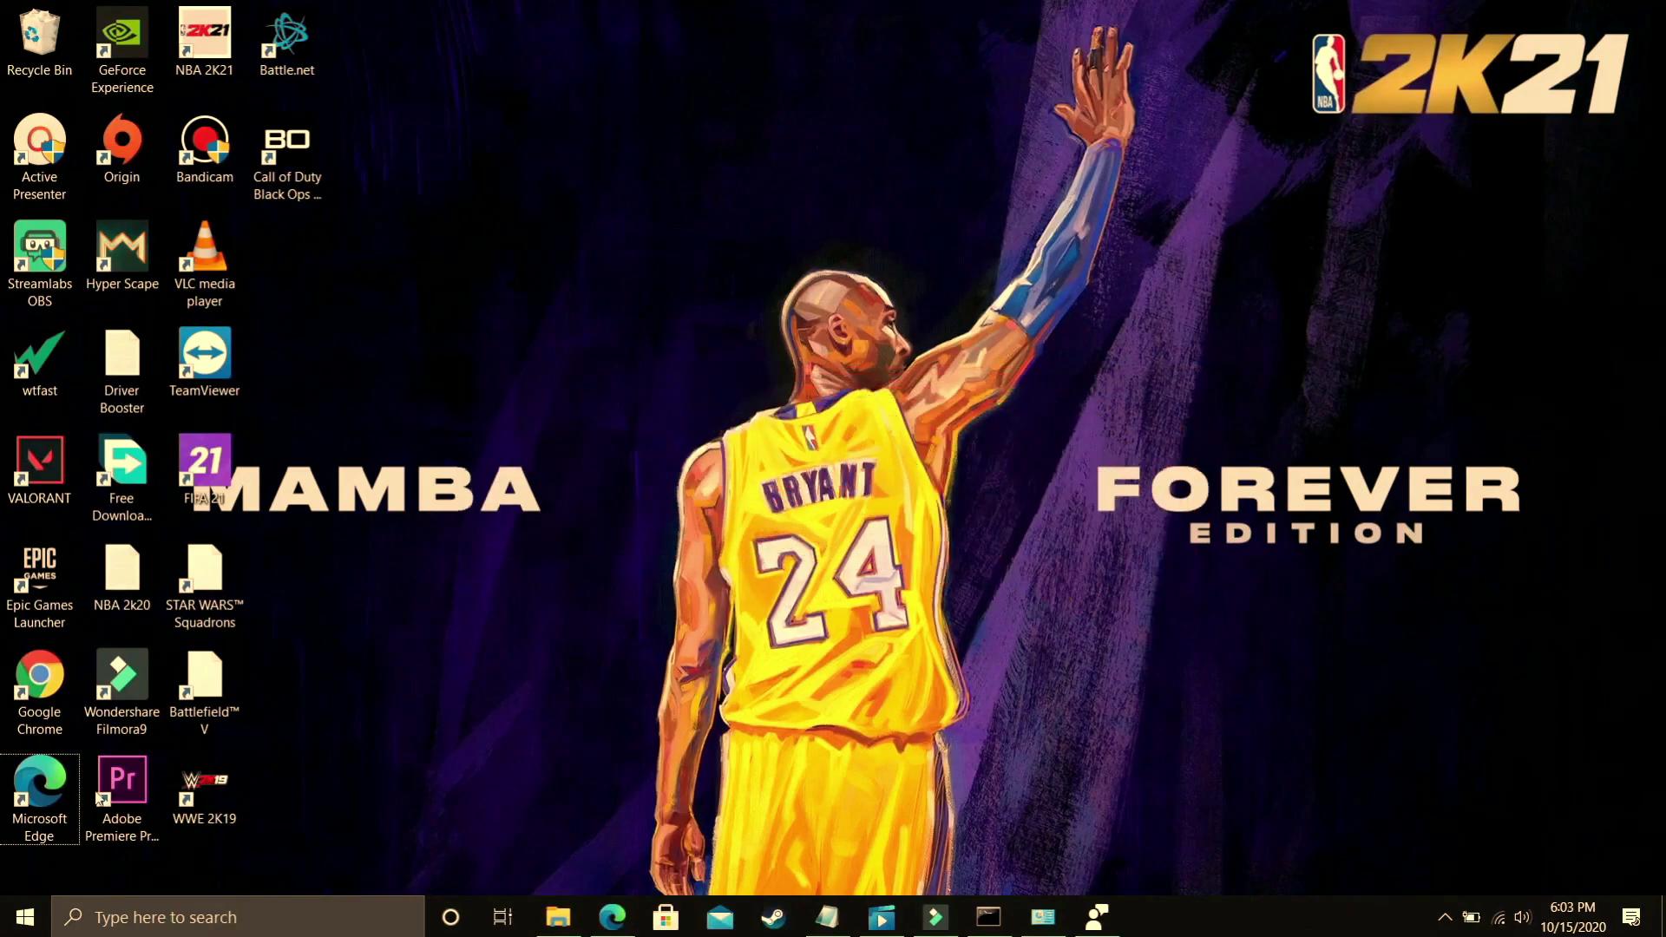
Step: Search Windows for "cmd", open Command Prompt and flush the DNS cache with ipconfig /flushdns
left_click(317, 920)
type("cmd")
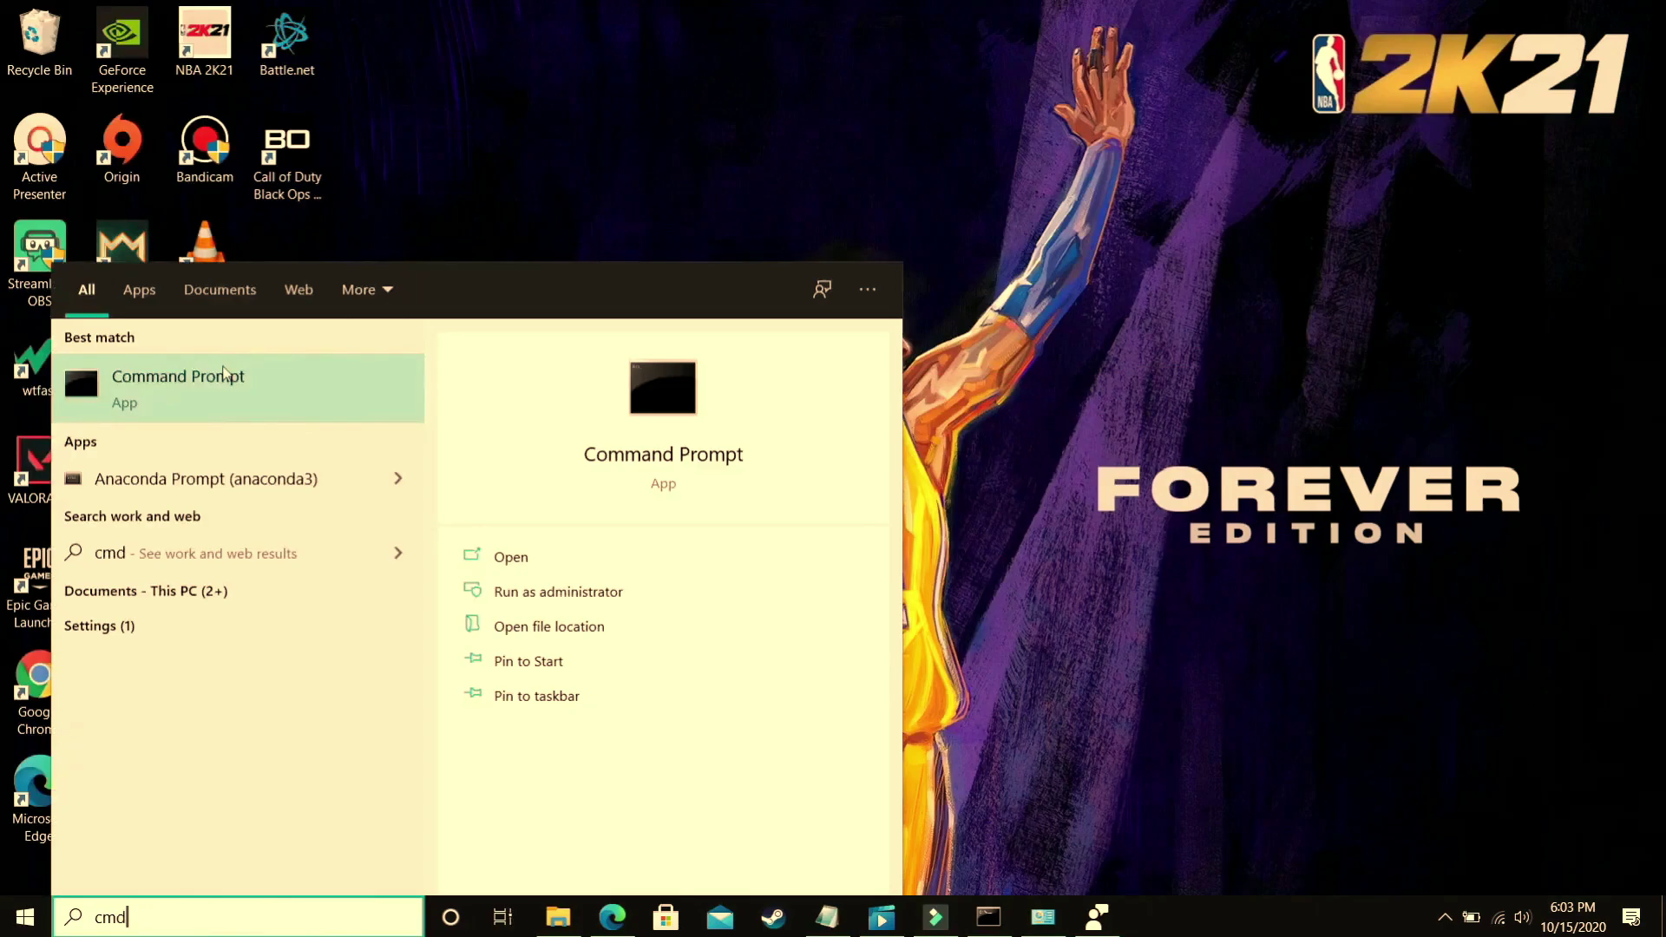
key("Return")
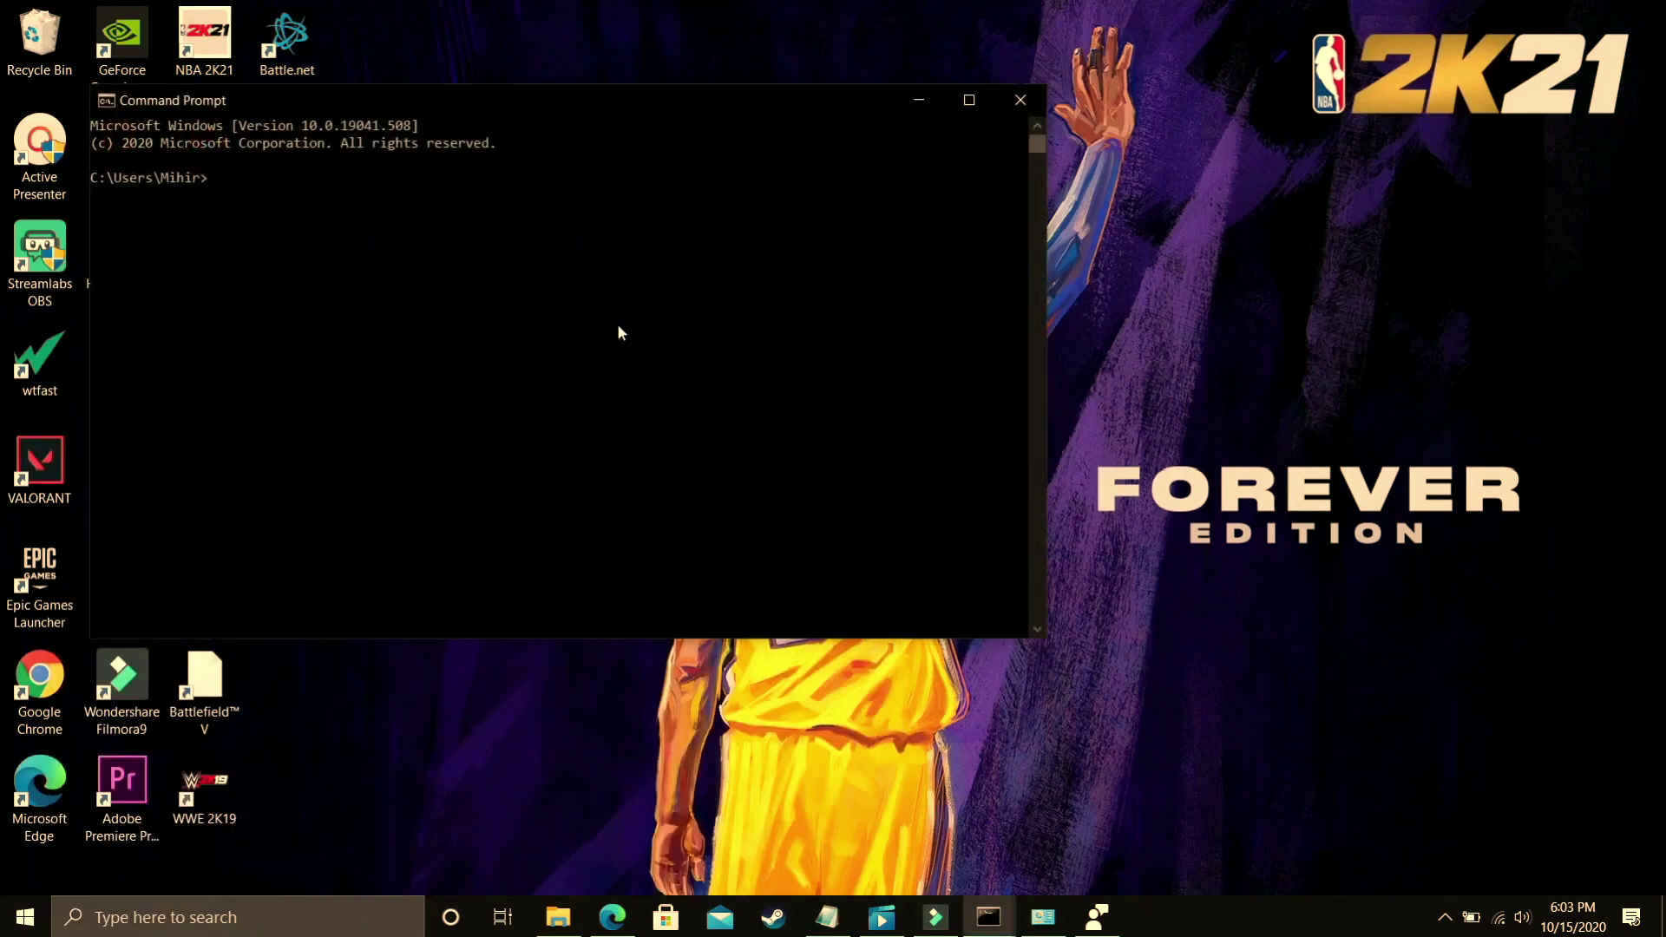
type("ipconfig /flushdns")
key("Return")
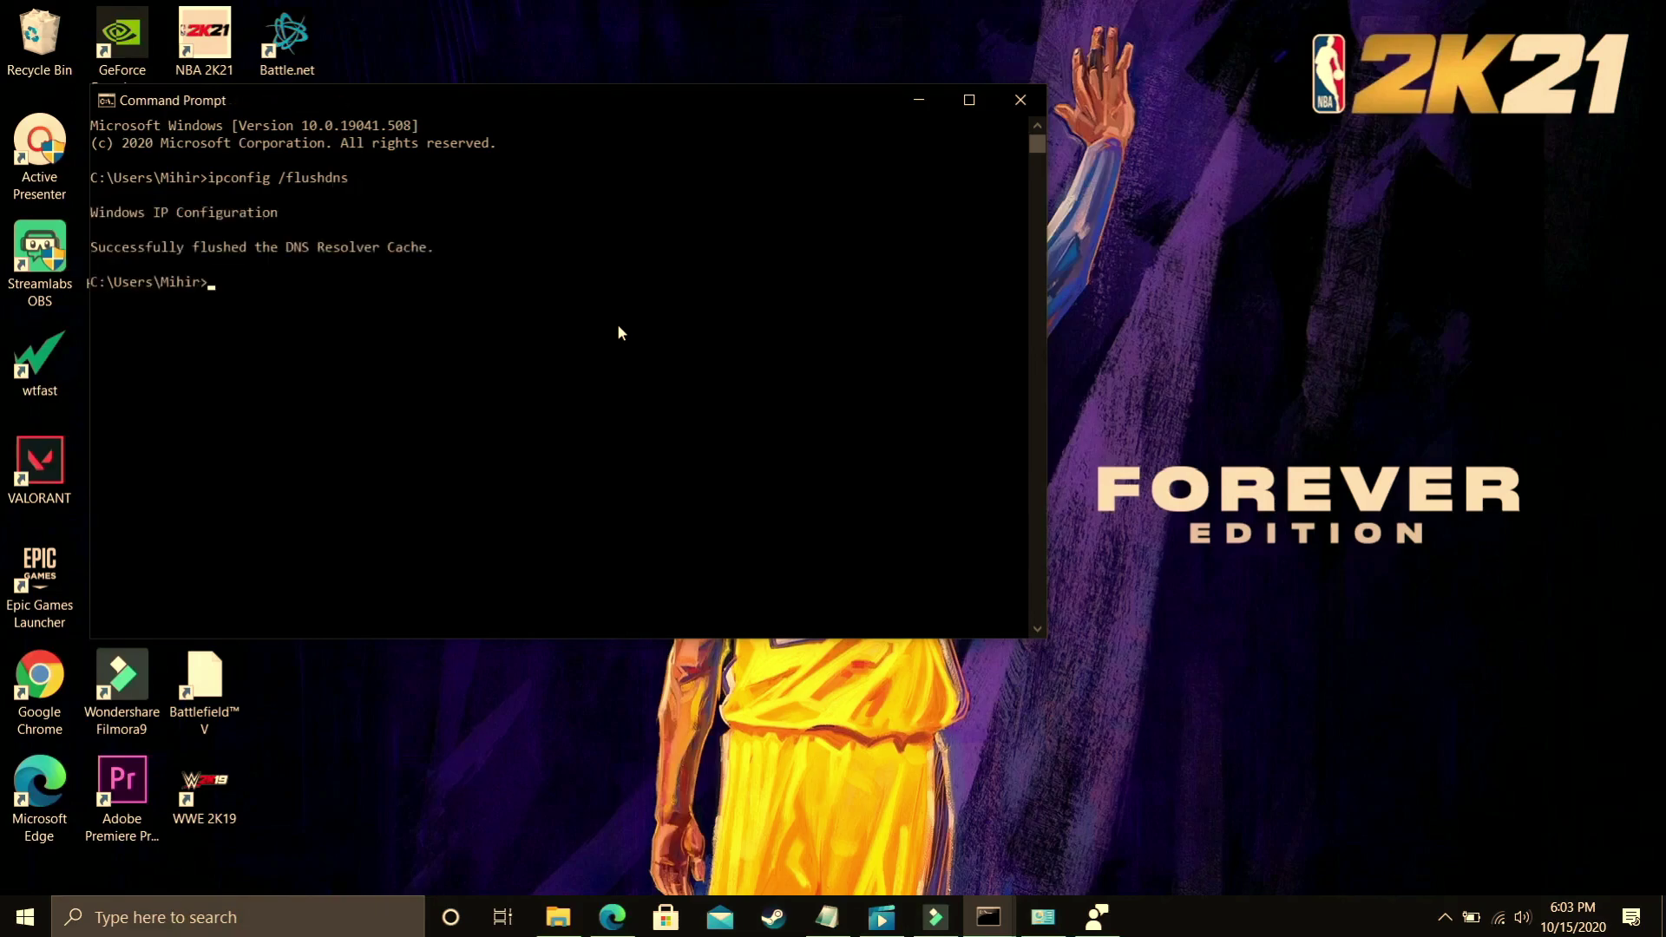